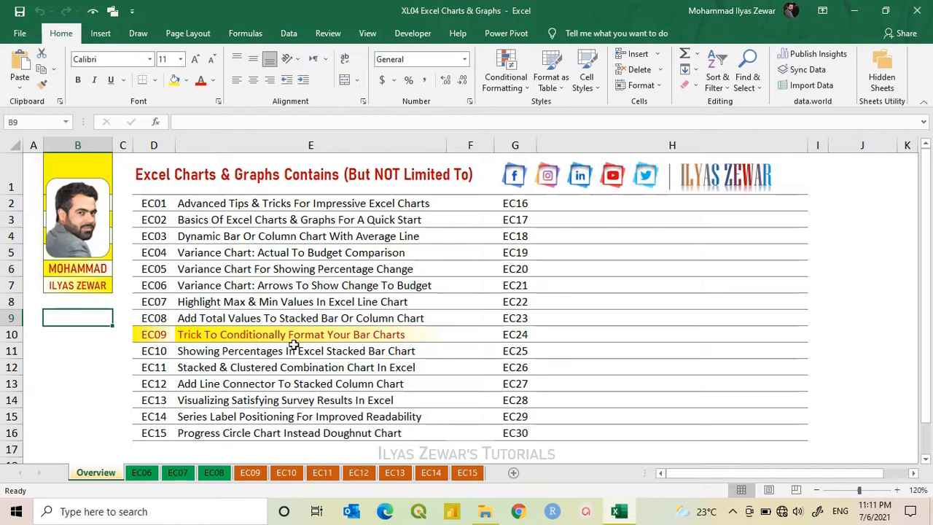
On the EC09 sheet, insert a 2-D clustered bar chart from the Continet header and Actual rows, D5:H6.
click(250, 474)
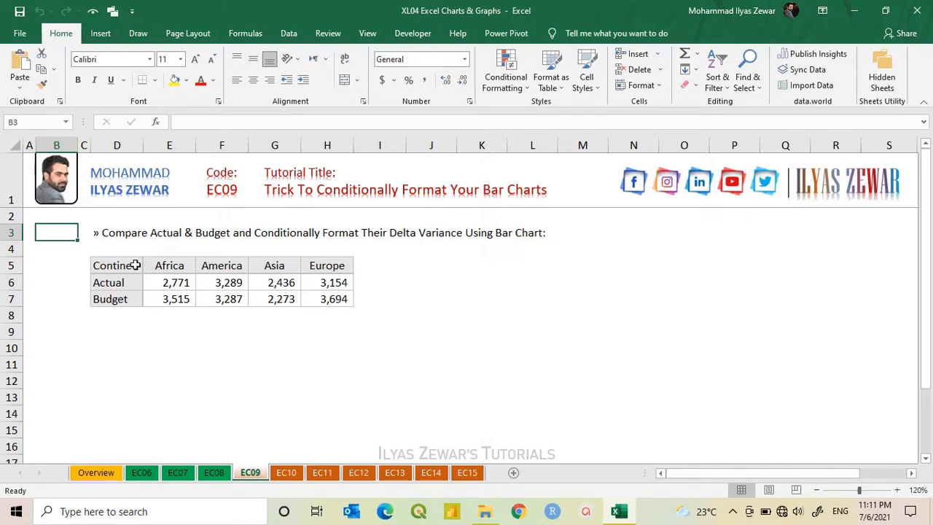
drag(130, 265, 323, 285)
click(100, 33)
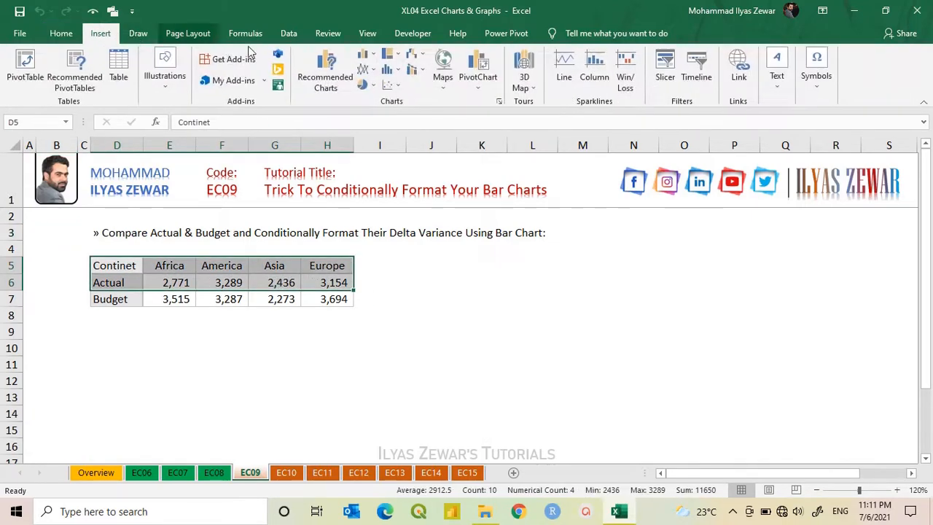
click(371, 56)
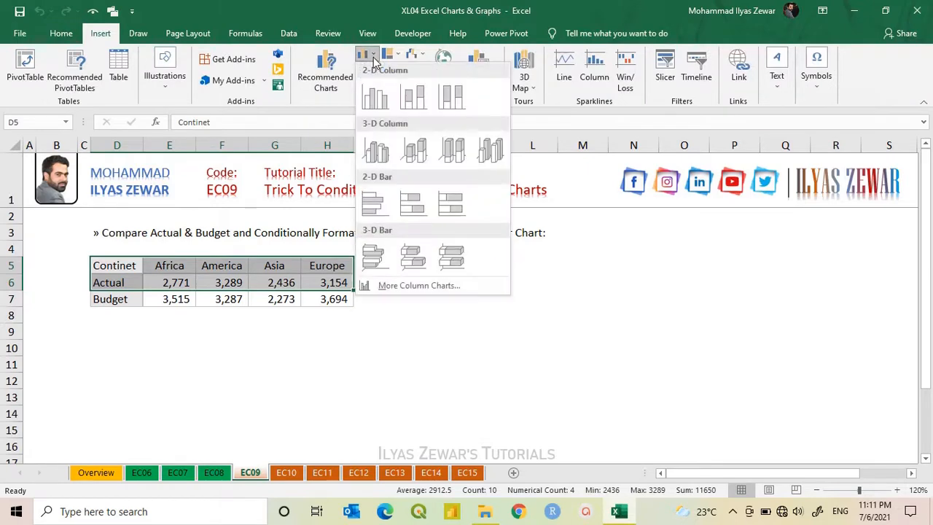
click(378, 206)
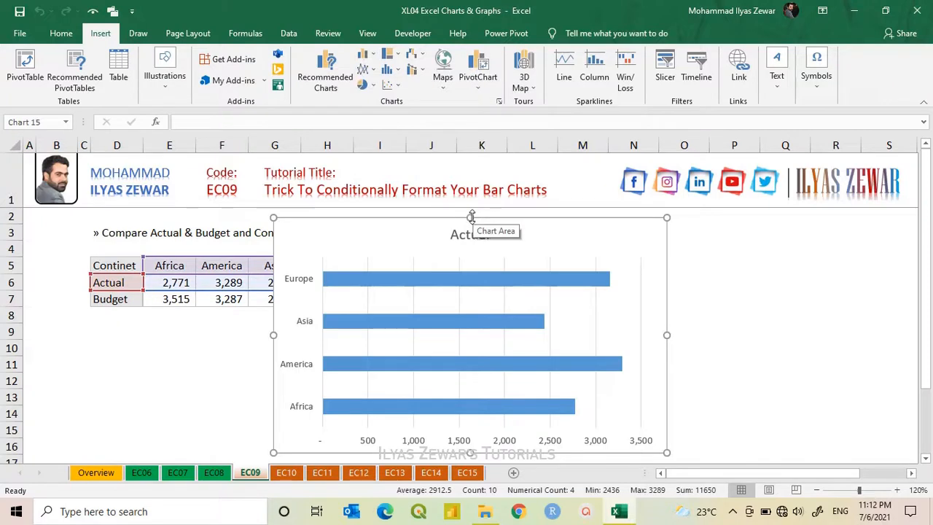
Resize the Actual chart to span columns J to L starting at row 5, and delete its horizontal value axis.
drag(471, 217, 472, 256)
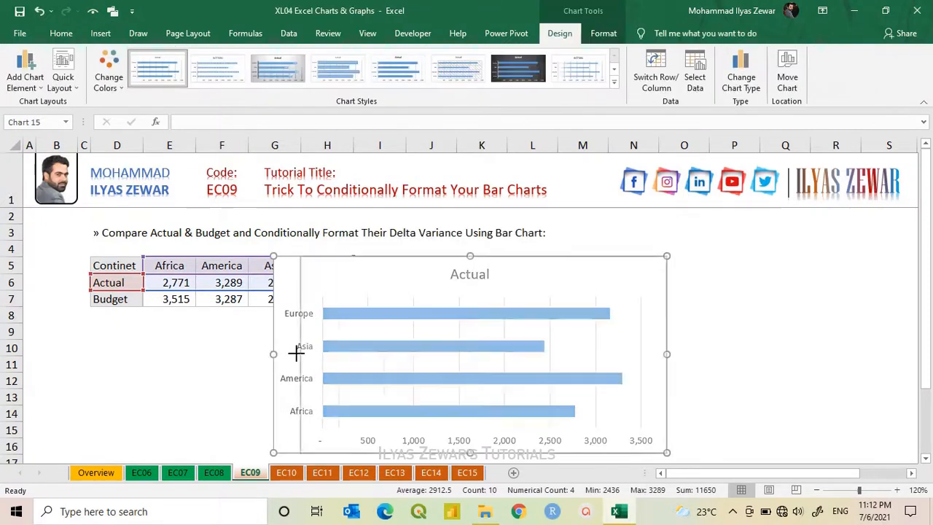
drag(295, 353, 406, 354)
drag(667, 345, 558, 336)
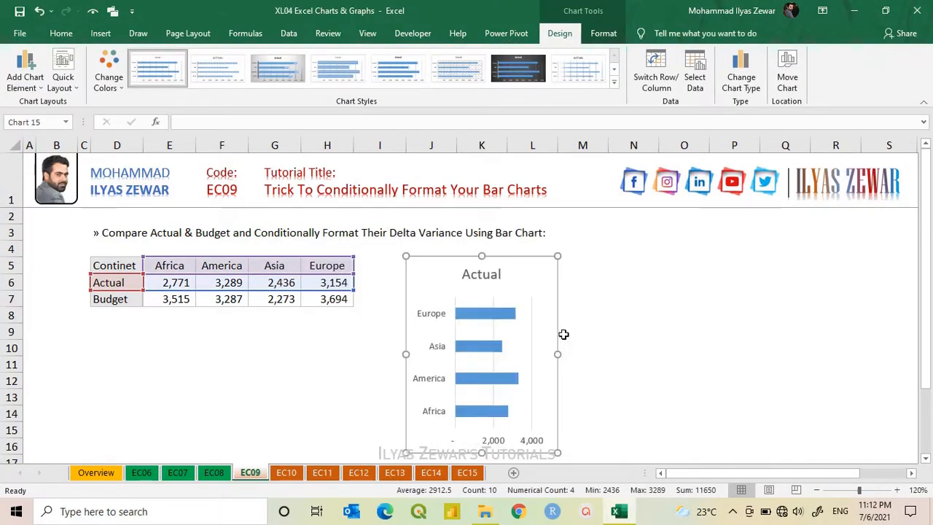
click(490, 443)
key(Delete)
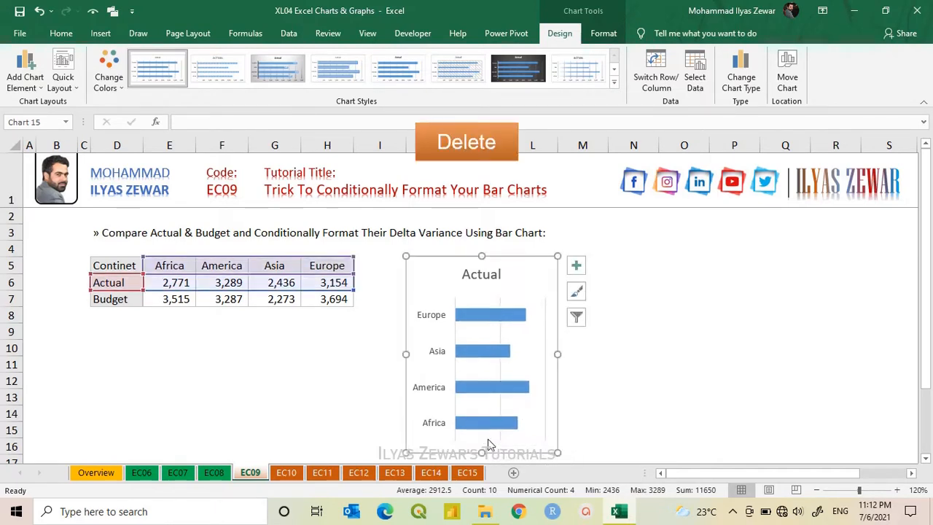
Set the gap width of the Actual chart's bars to 70%.
double_click(487, 388)
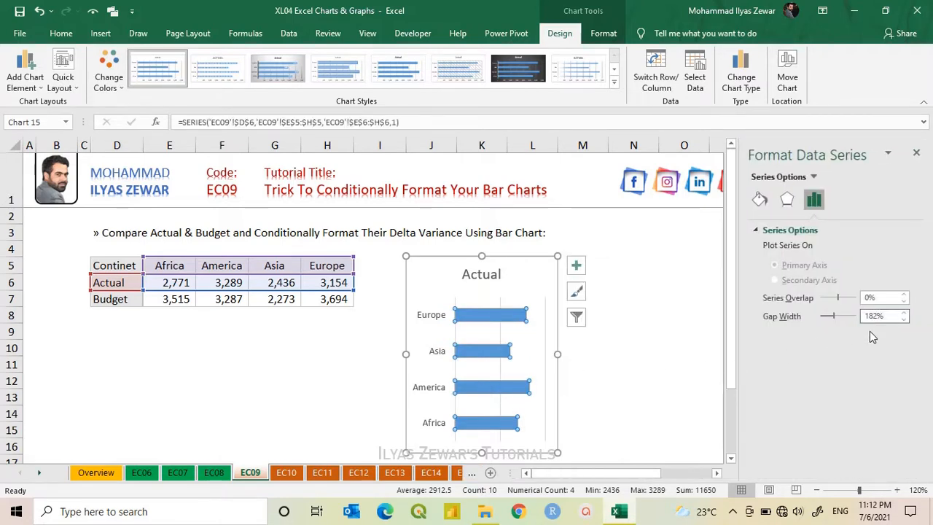
drag(889, 316, 792, 298)
text(50)
key(Return)
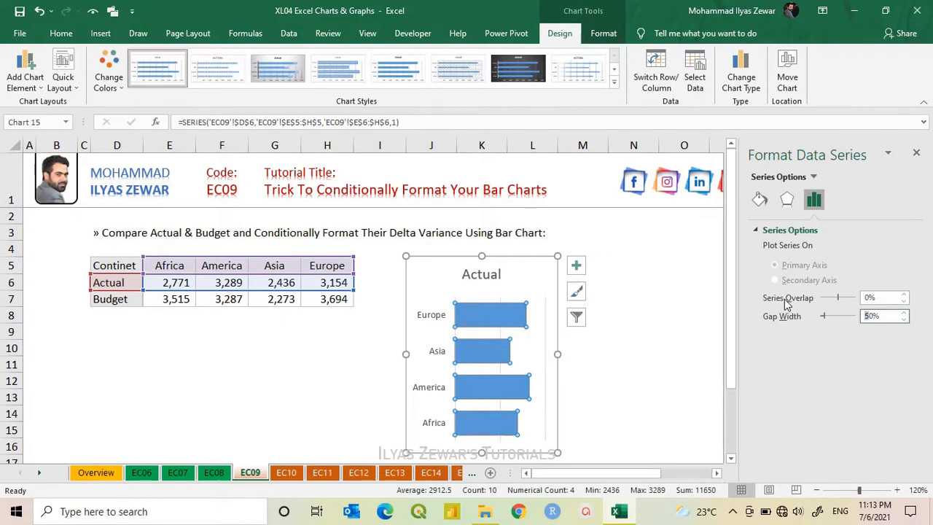
key(Return)
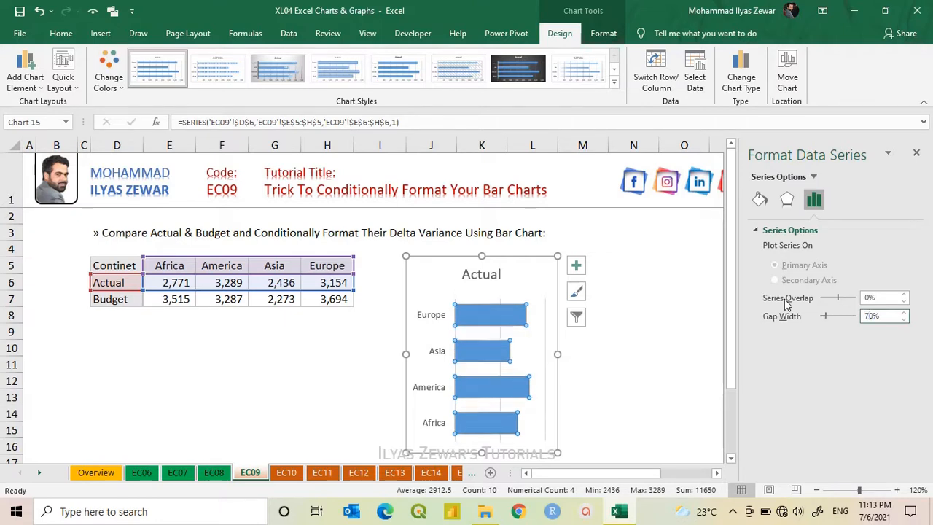
click(917, 155)
Copy the Actual chart and paste the duplicate at cell P5.
click(559, 339)
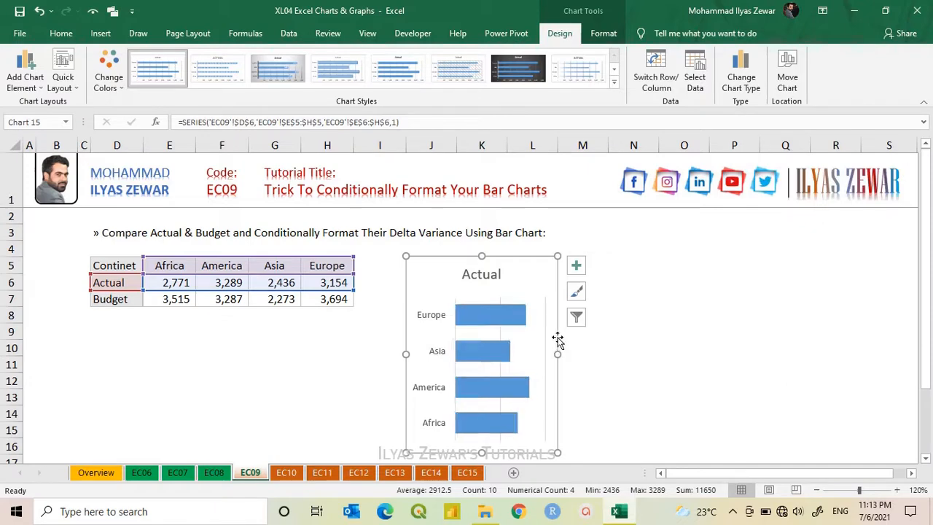
key(ctrl+c)
click(722, 280)
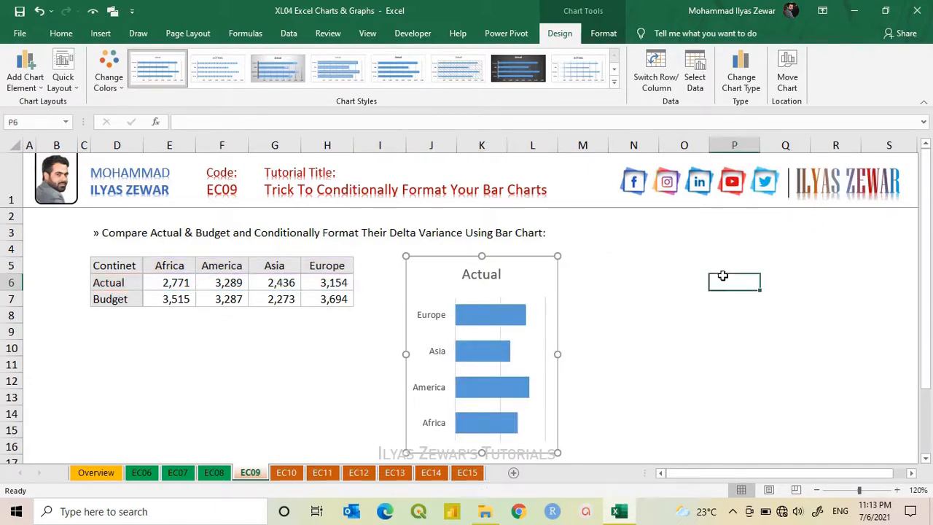
key(Up)
key(Up)
key(Down)
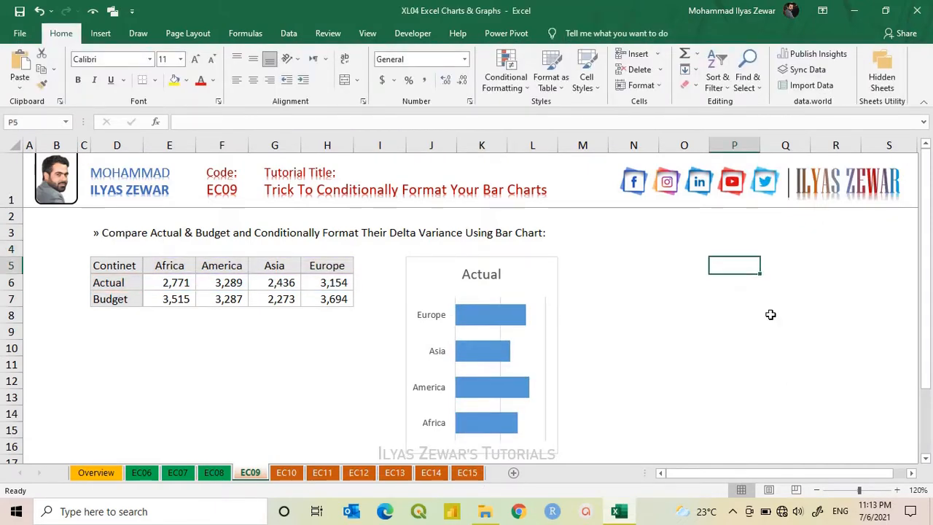
key(ctrl+v)
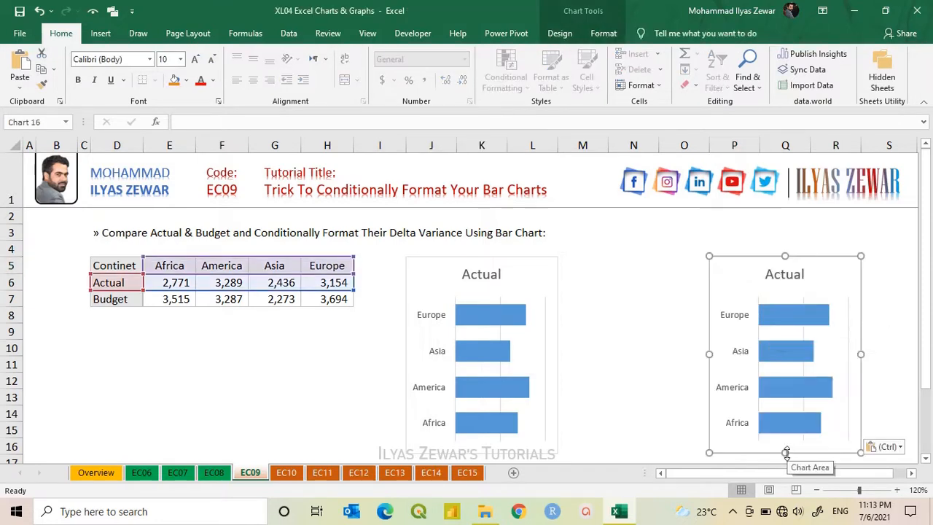
Shorten both charts to the bottom of row 15 and shift the copied chart's data range to the Budget row.
drag(786, 452, 786, 438)
click(481, 452)
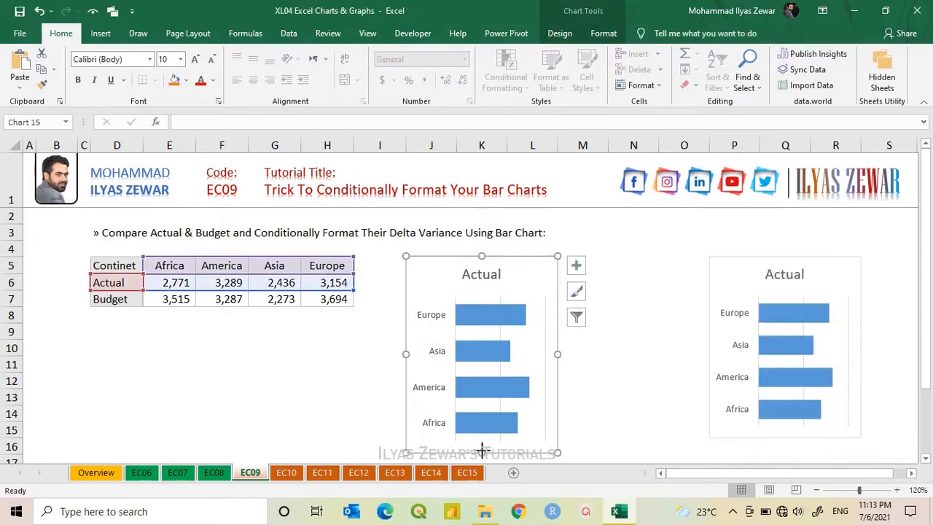
drag(481, 452, 480, 438)
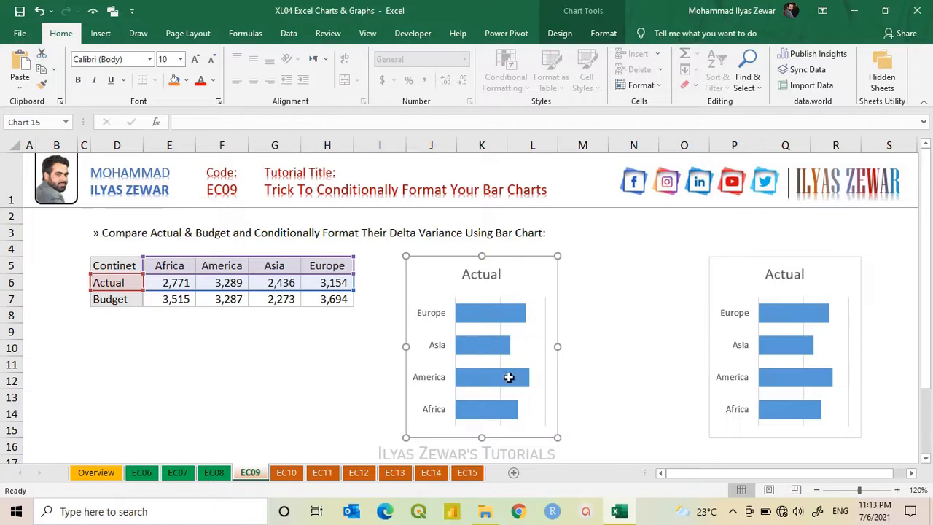
click(727, 281)
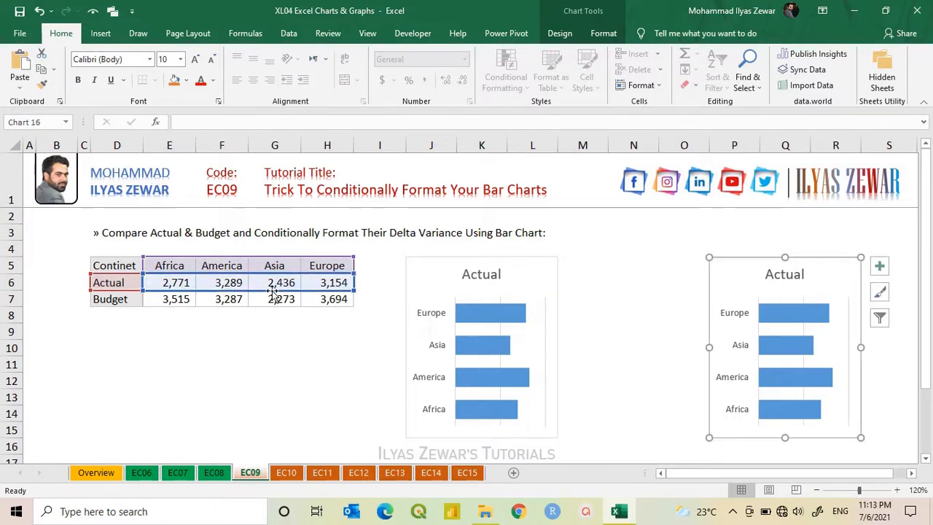
drag(273, 290, 271, 299)
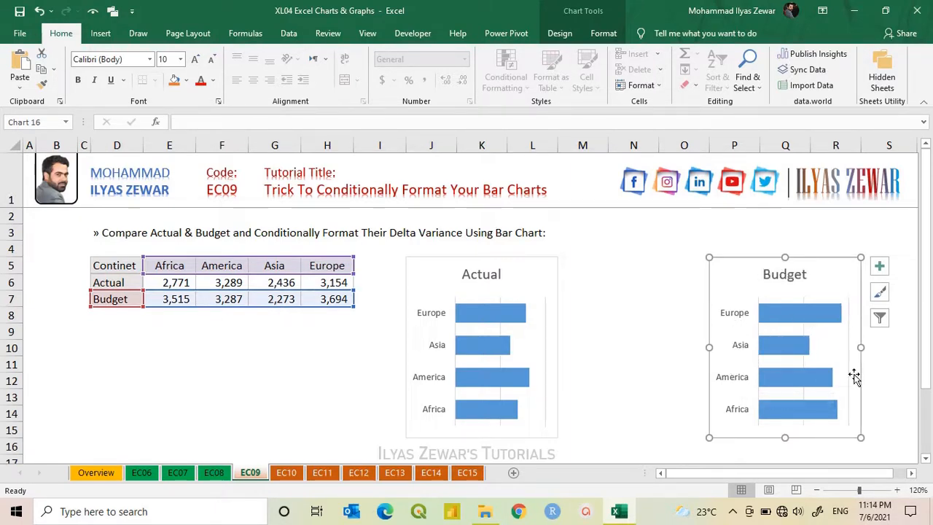
Make the Budget values for Africa and America negative, -3515 and -3287.
click(186, 303)
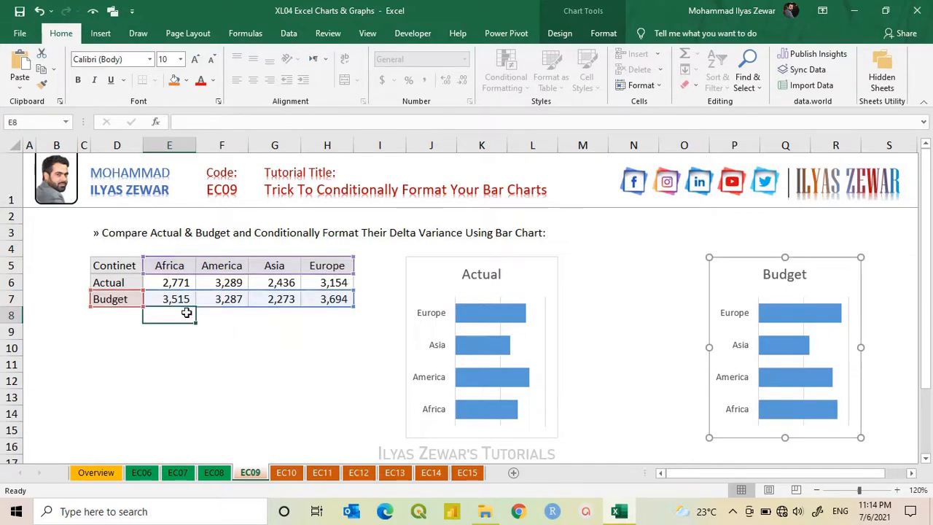
double_click(175, 299)
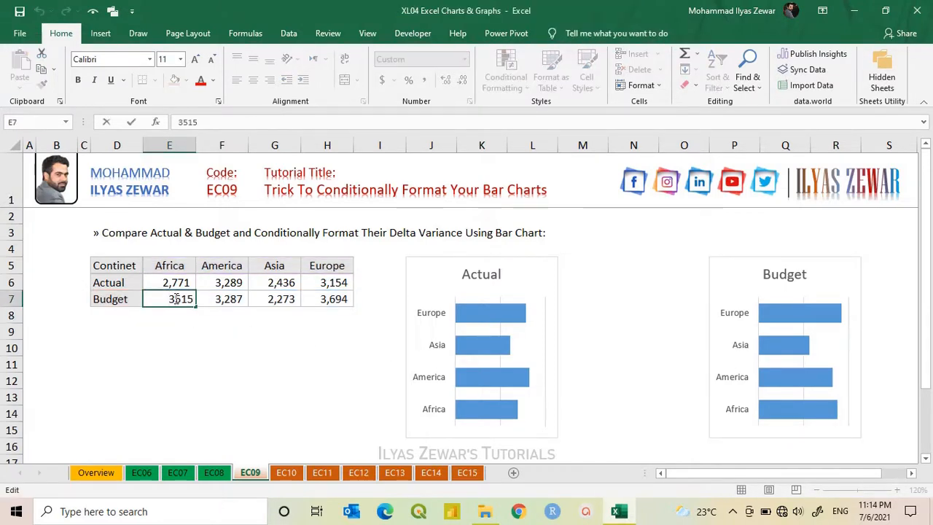
text(-)
key(Return)
key(Up)
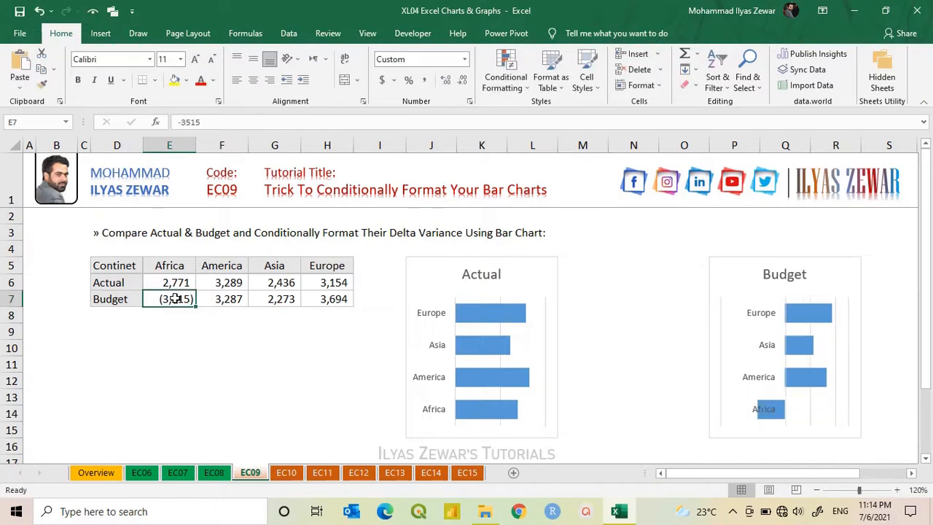
key(Right)
key(F2)
text(-)
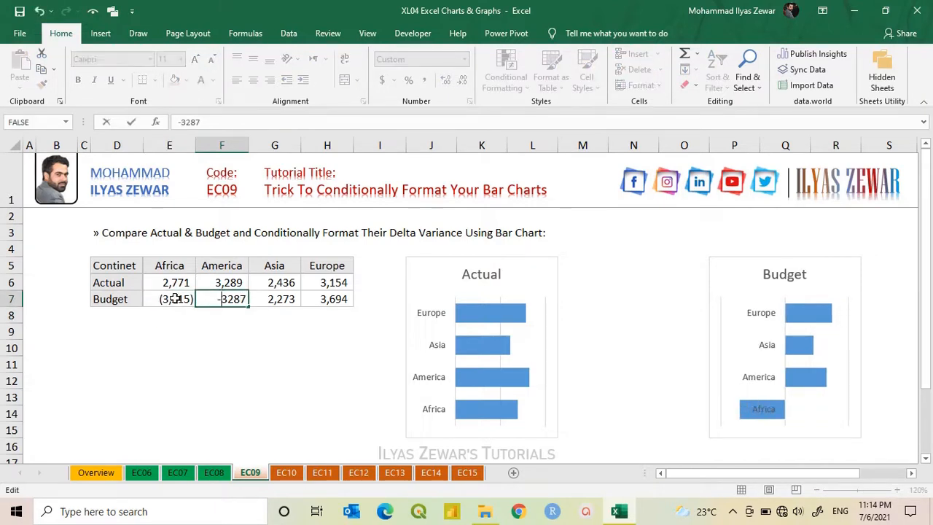
key(Return)
Make the Budget values for Asia and Europe negative, -2273 and -3694.
key(Up)
key(Right)
key(F2)
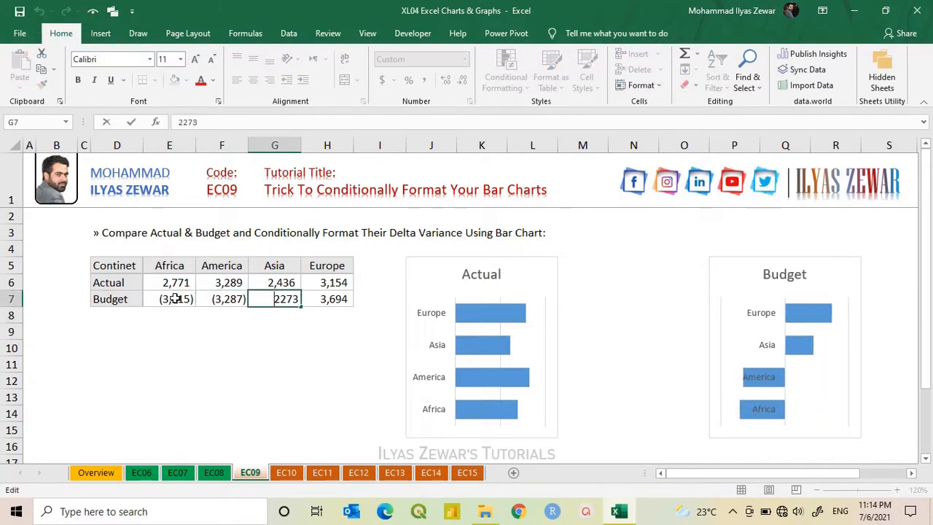
text(-)
key(Return)
key(Up)
key(Right)
key(F2)
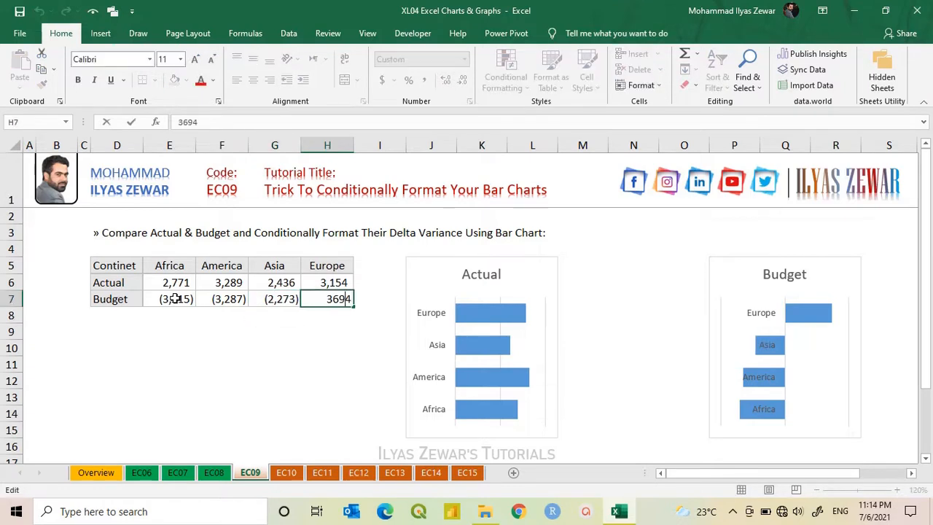
key(Return)
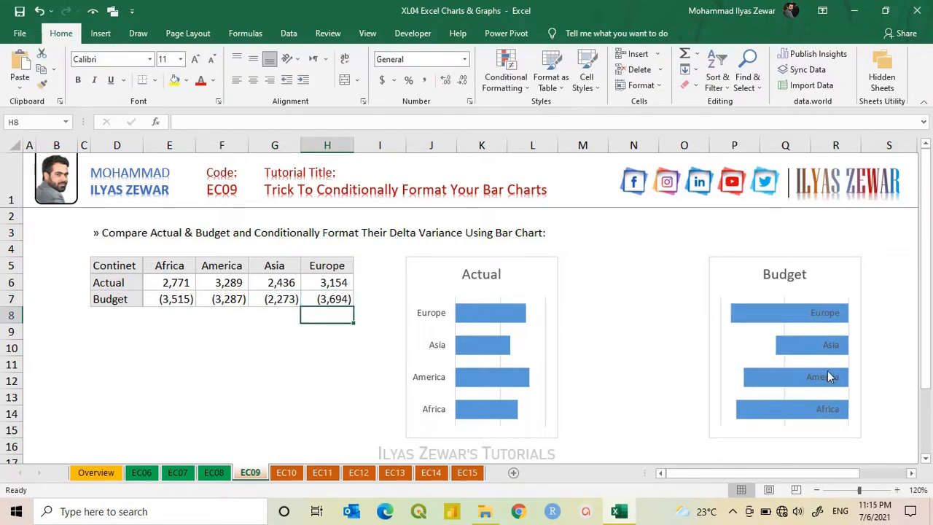
Set the label position of the Budget chart's continent axis to High.
double_click(835, 385)
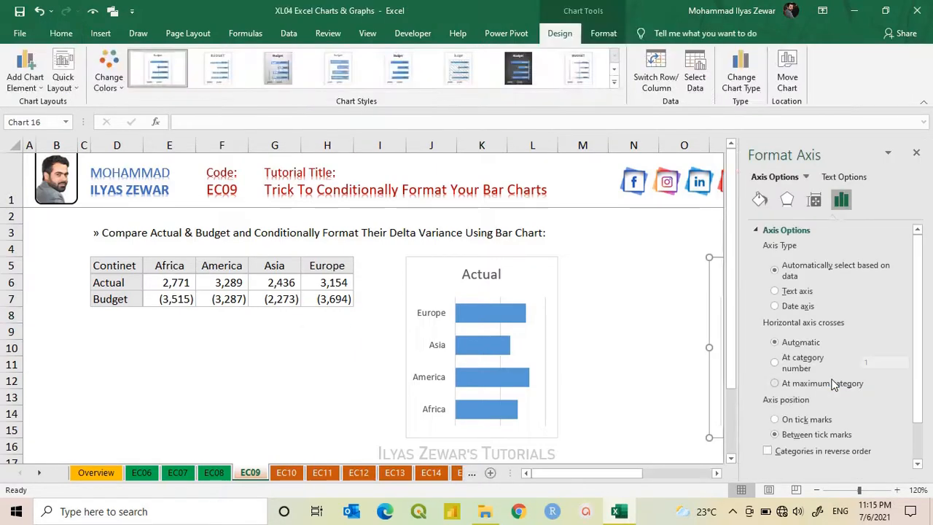
scroll(783, 438, down, 1)
click(783, 452)
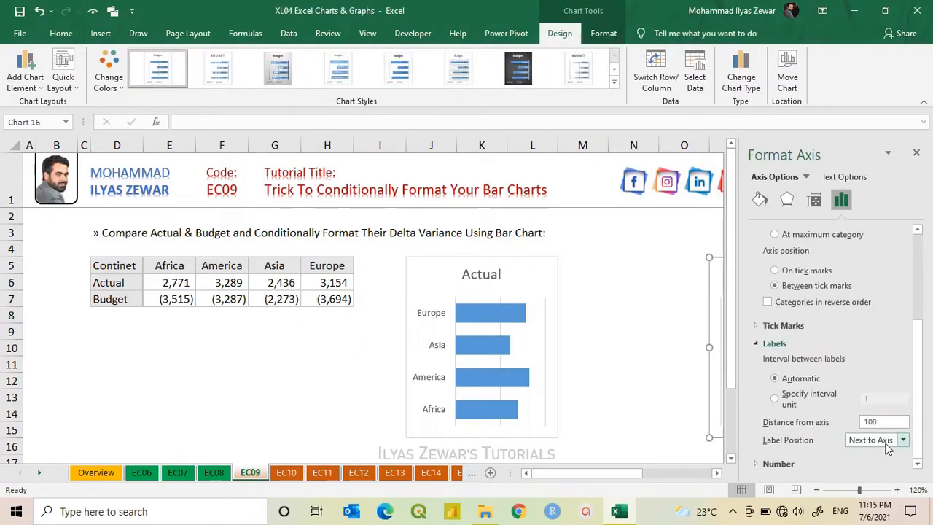
click(888, 442)
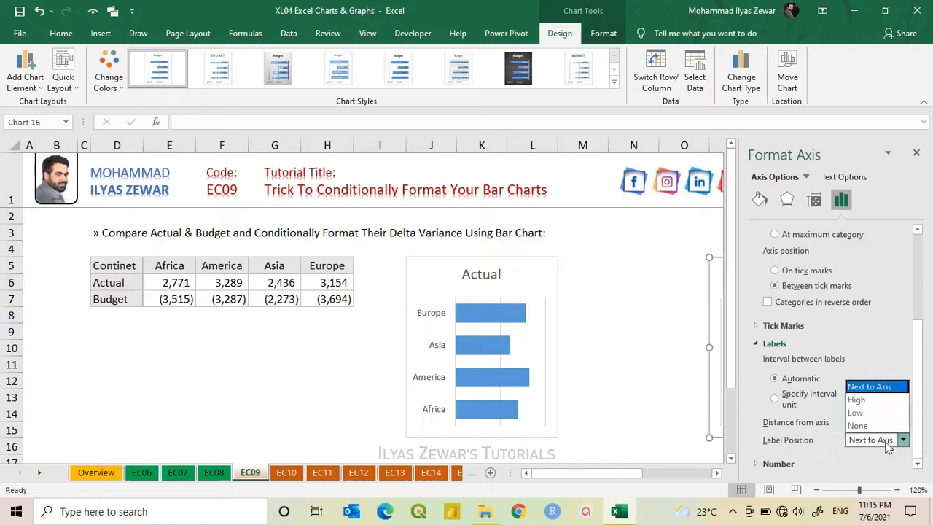
click(875, 403)
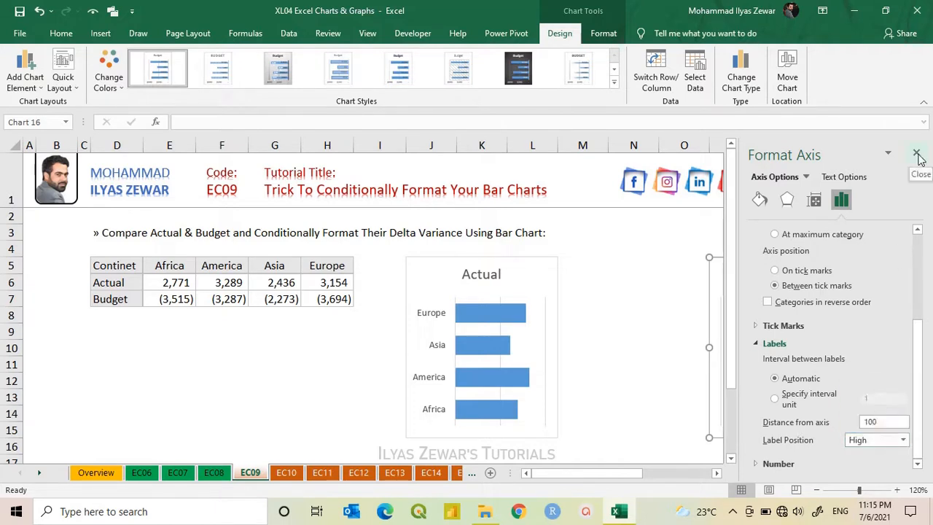
click(916, 152)
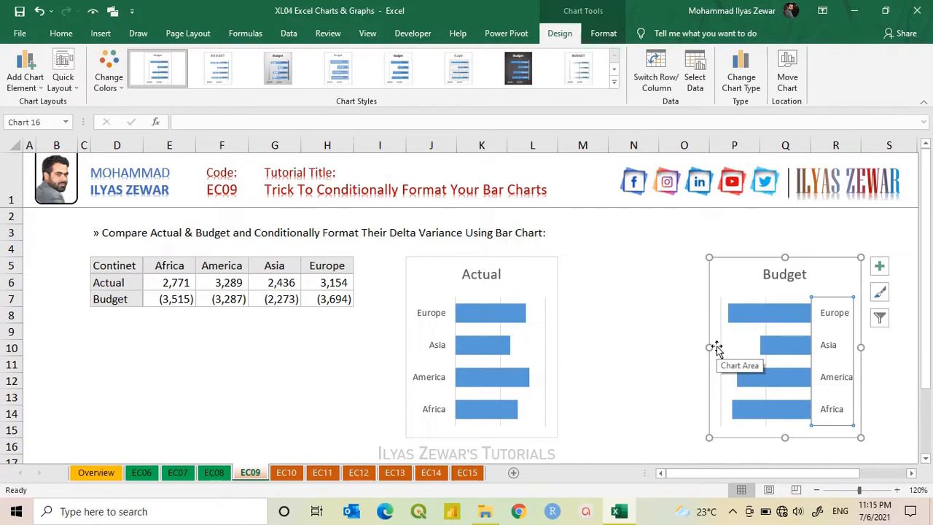
Turn off the primary major vertical gridlines in the Budget chart and turn on the primary major horizontal ones.
click(879, 266)
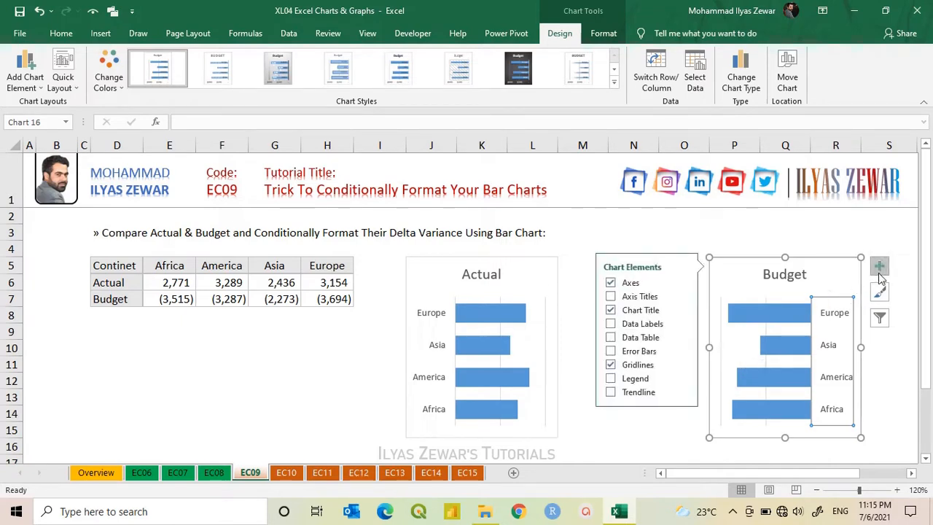
click(683, 366)
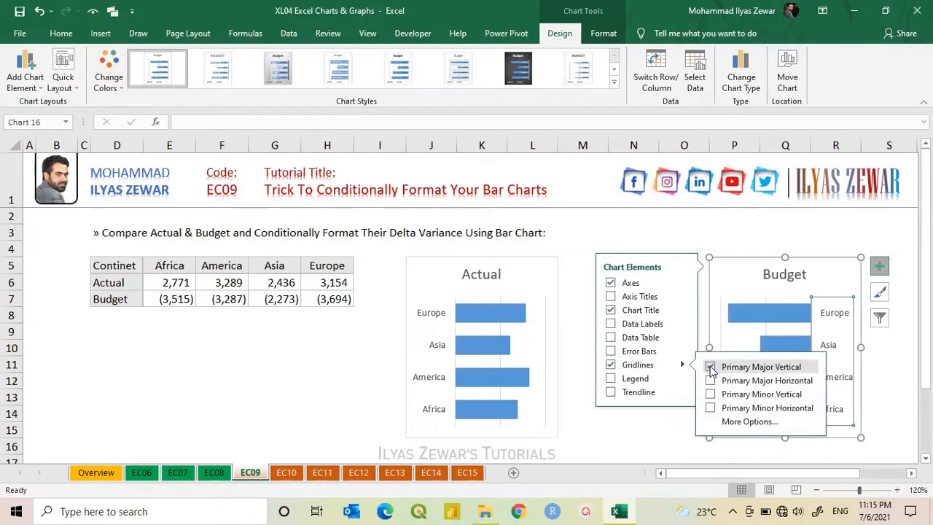
click(711, 368)
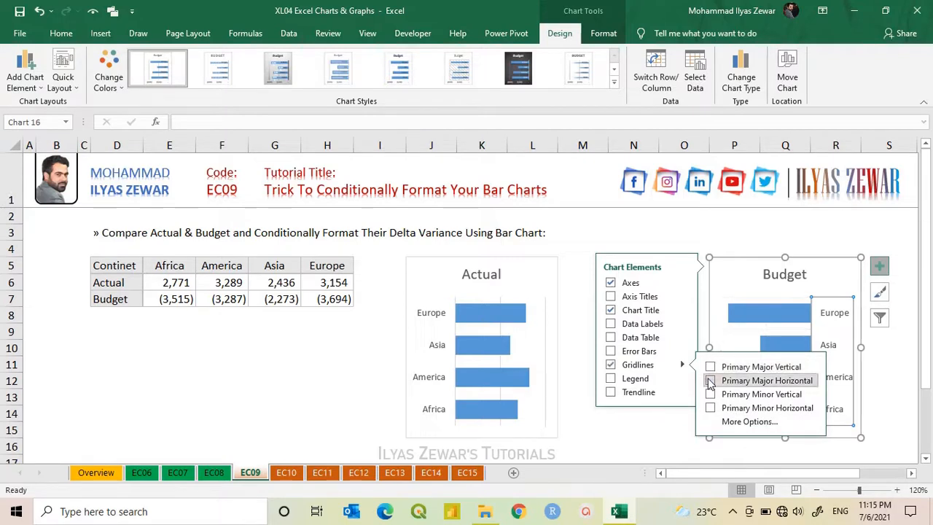
click(711, 381)
Replace the primary major vertical gridlines in the Actual chart with primary major horizontal ones.
click(552, 279)
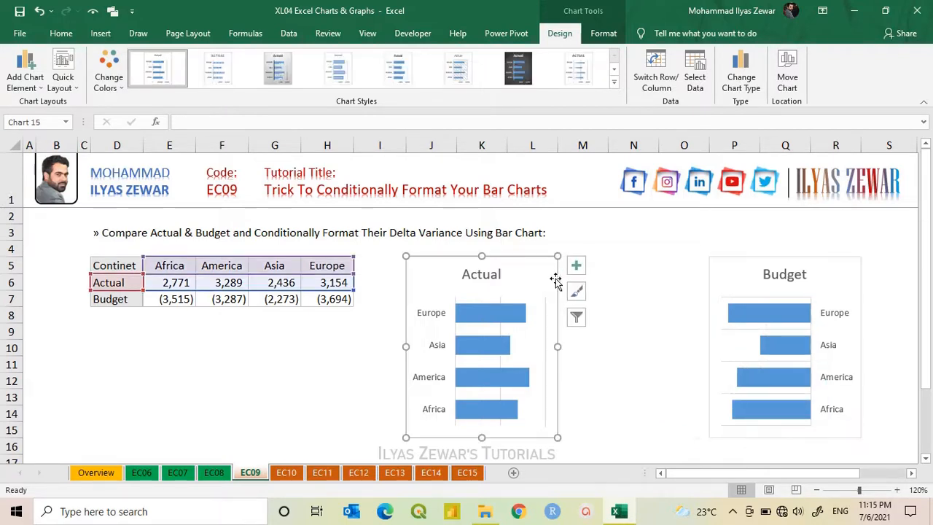
click(576, 265)
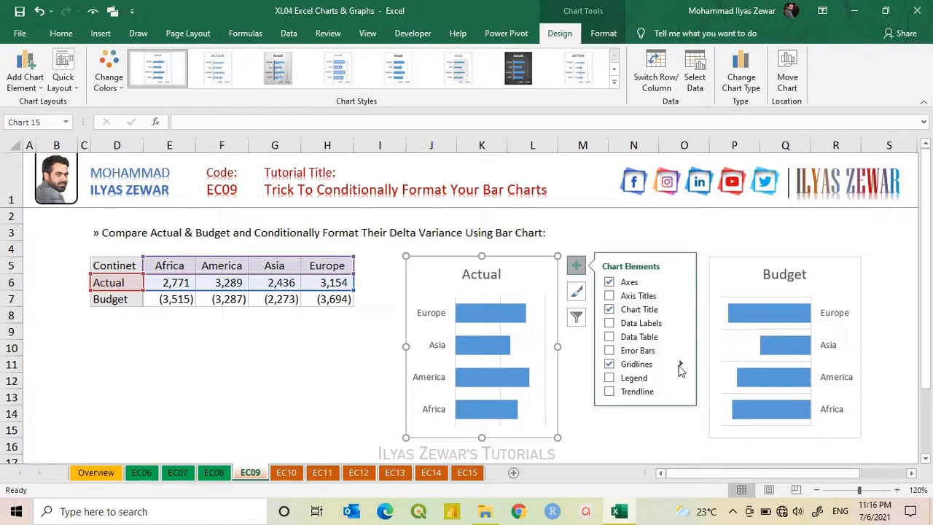
click(681, 364)
click(710, 366)
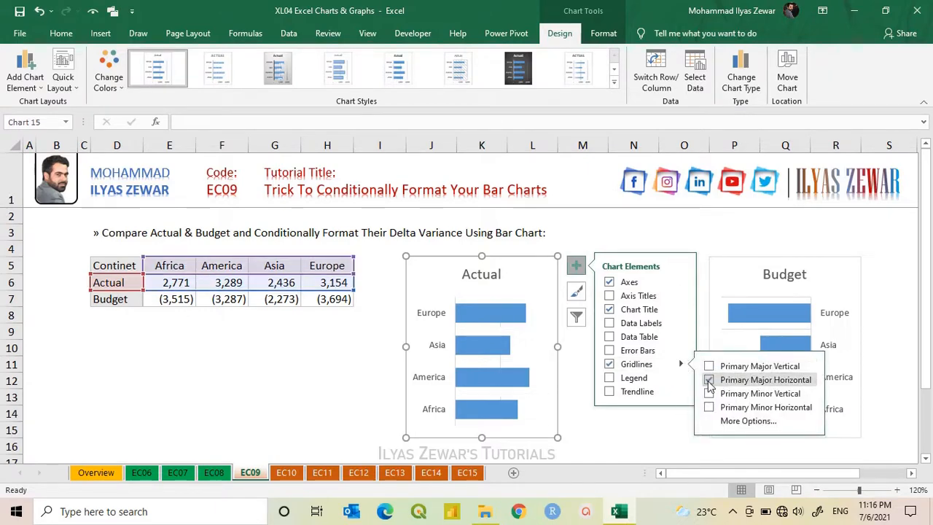
click(710, 380)
click(576, 265)
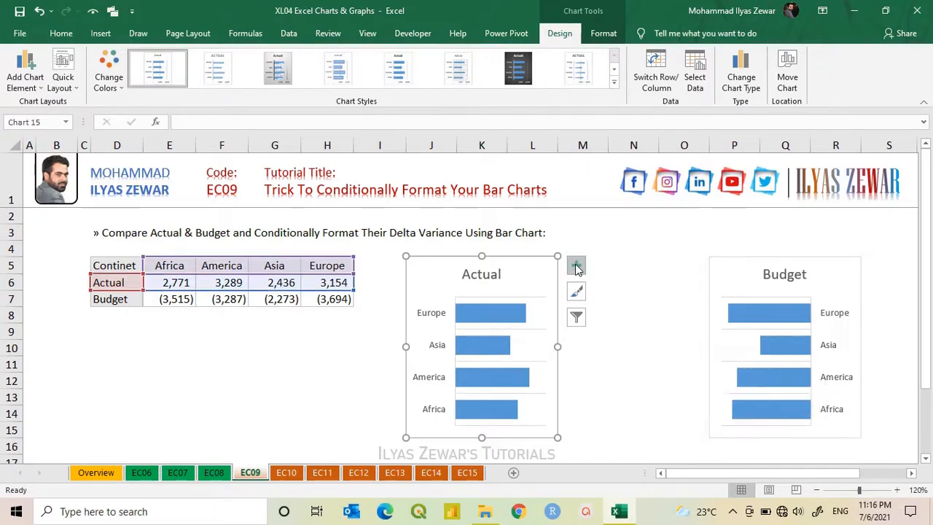
click(613, 268)
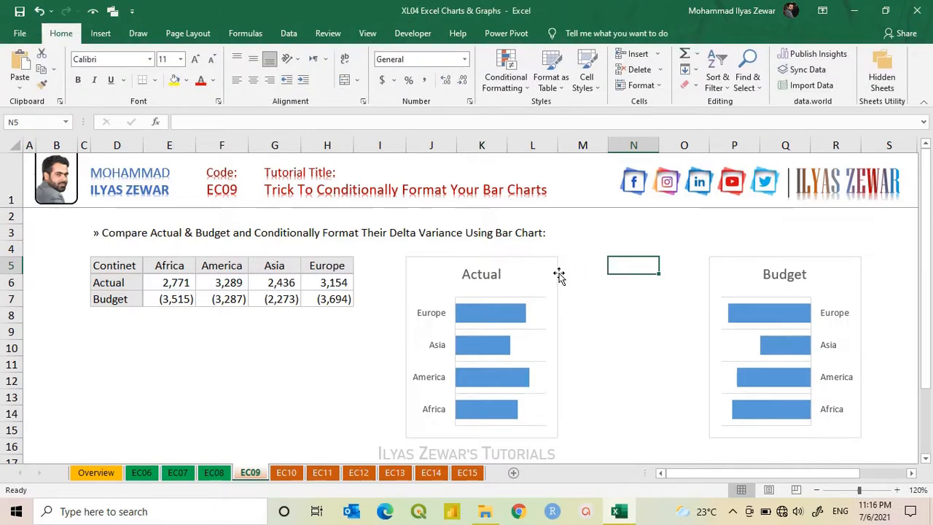
Remove the outline around the chart area of both the Actual and the Budget chart.
click(557, 273)
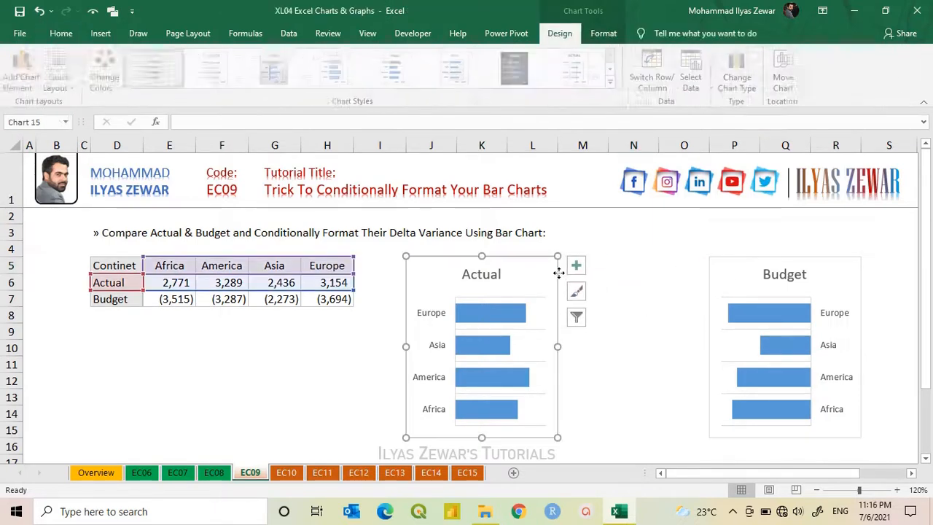
click(603, 33)
click(407, 69)
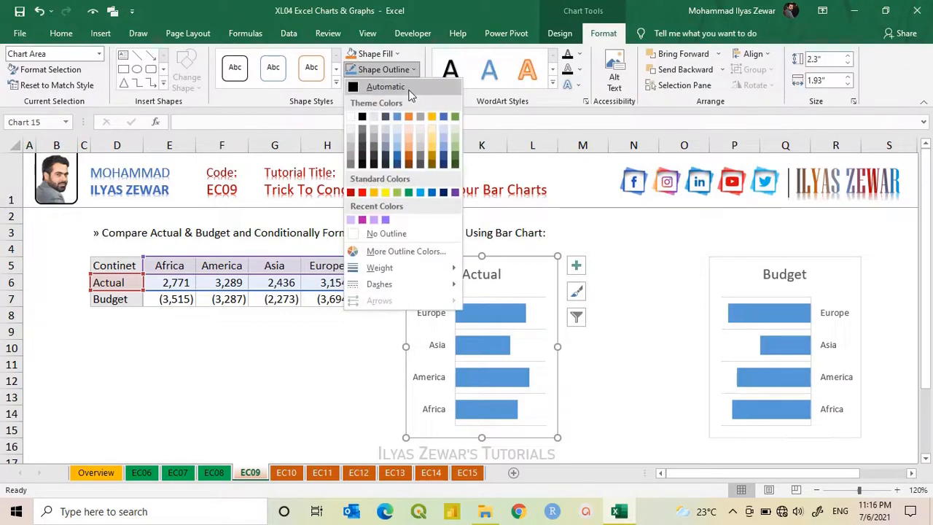
click(388, 233)
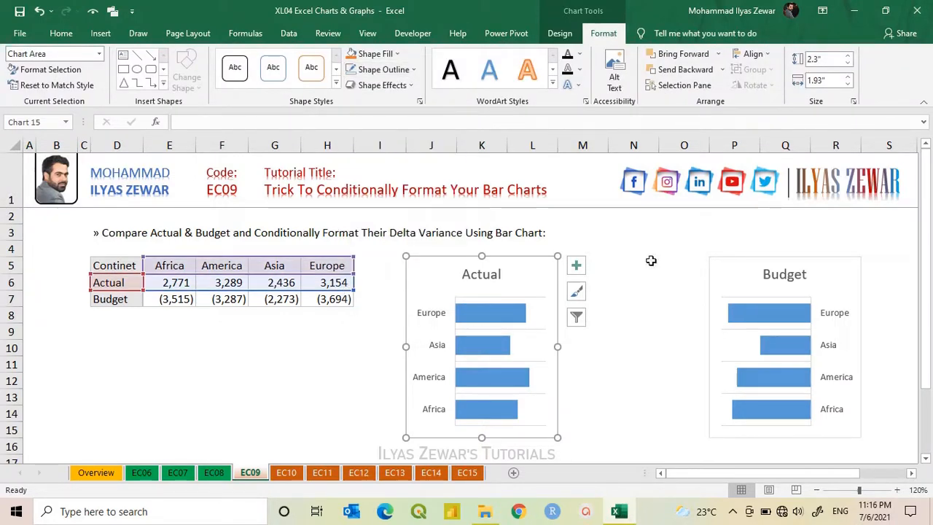
click(709, 273)
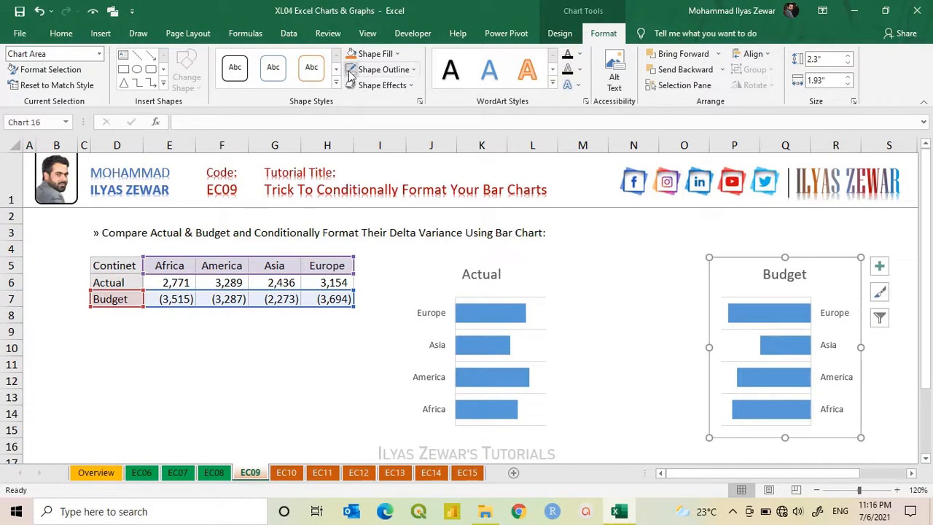
click(611, 265)
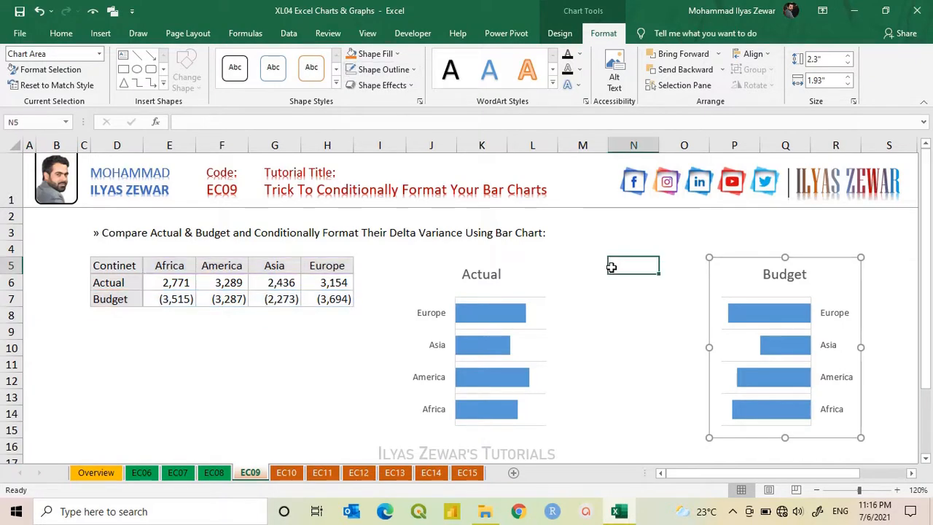
Add data labels to the Actual chart's bars and set their label position to Inside Base.
click(487, 313)
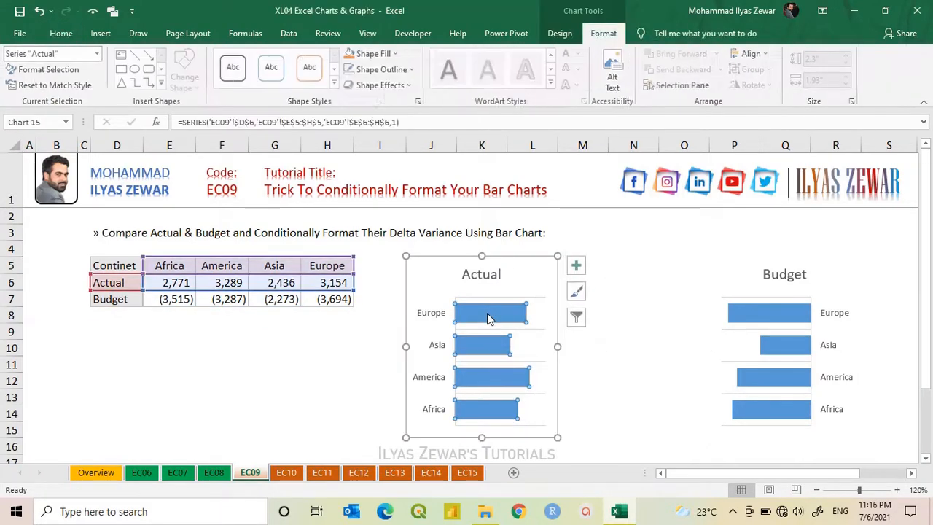
right_click(487, 313)
click(544, 407)
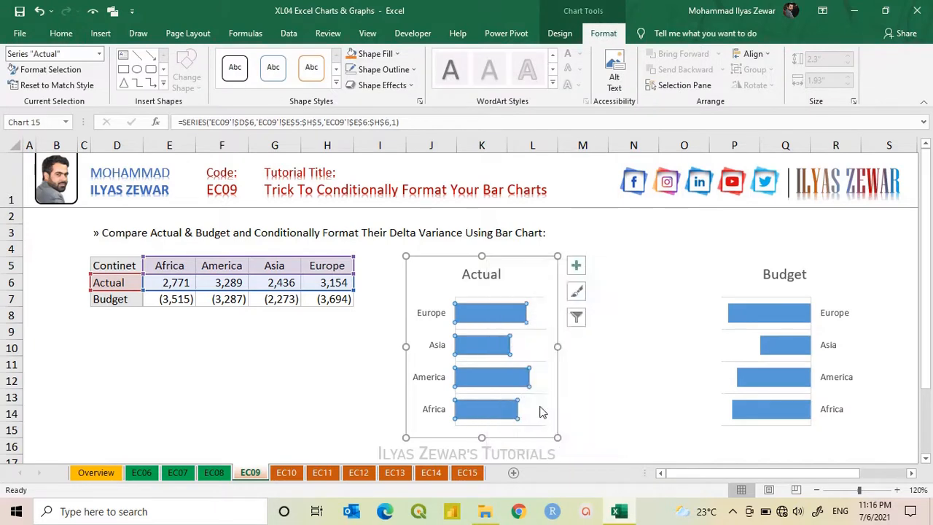
double_click(528, 352)
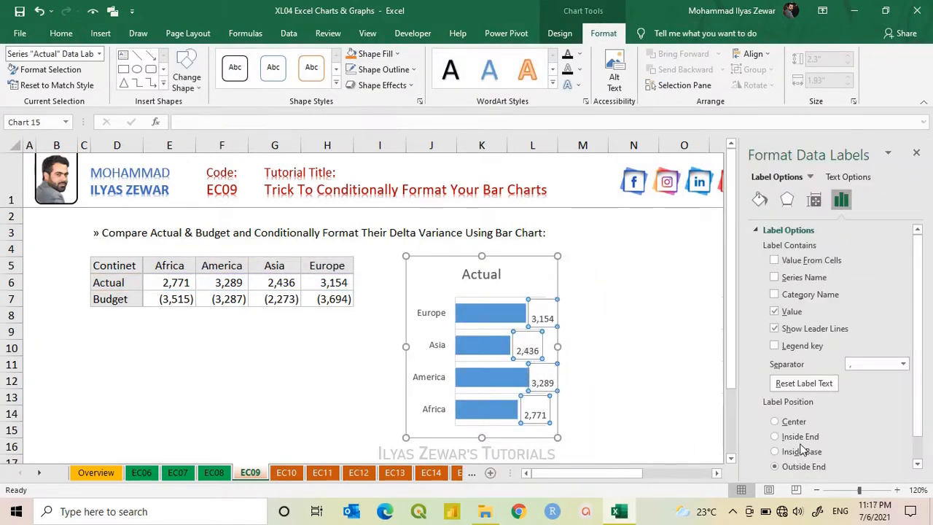
click(801, 452)
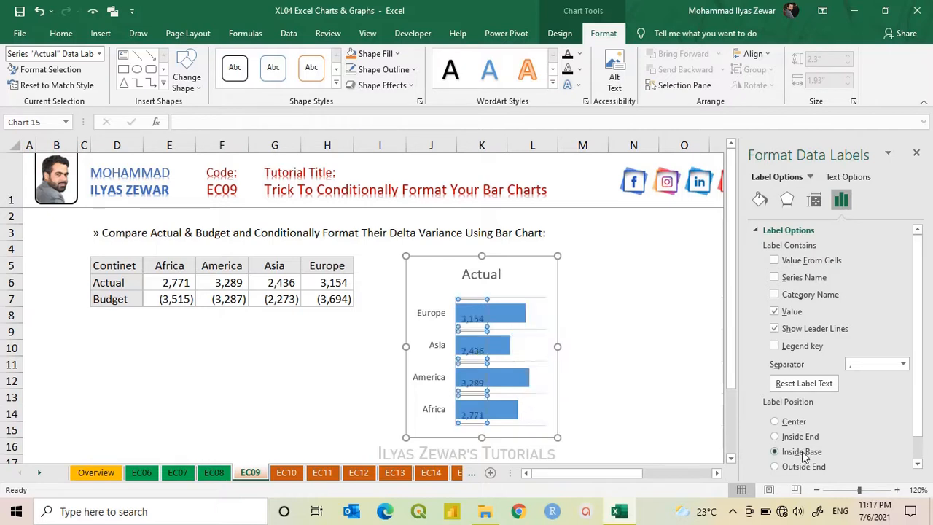
click(917, 155)
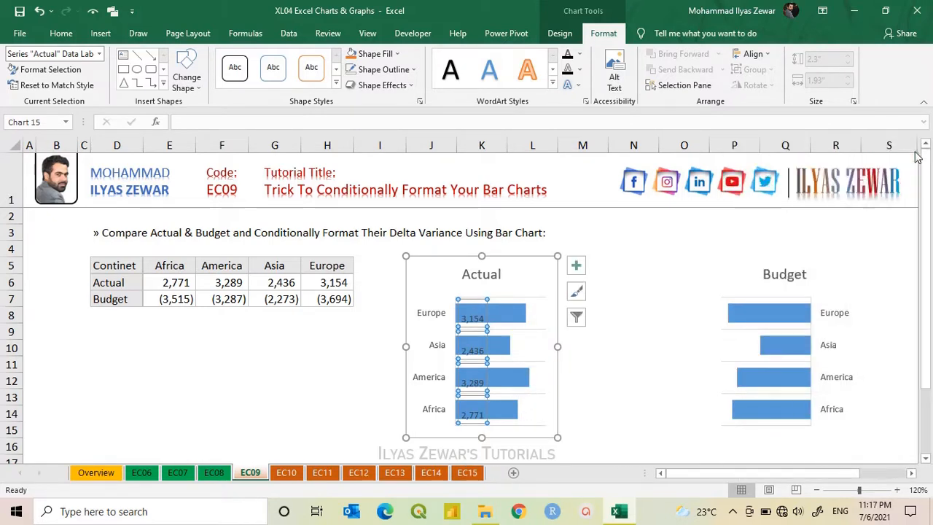
Add data labels to the Budget chart's bars and set their label position to Inside Base.
click(761, 314)
right_click(759, 312)
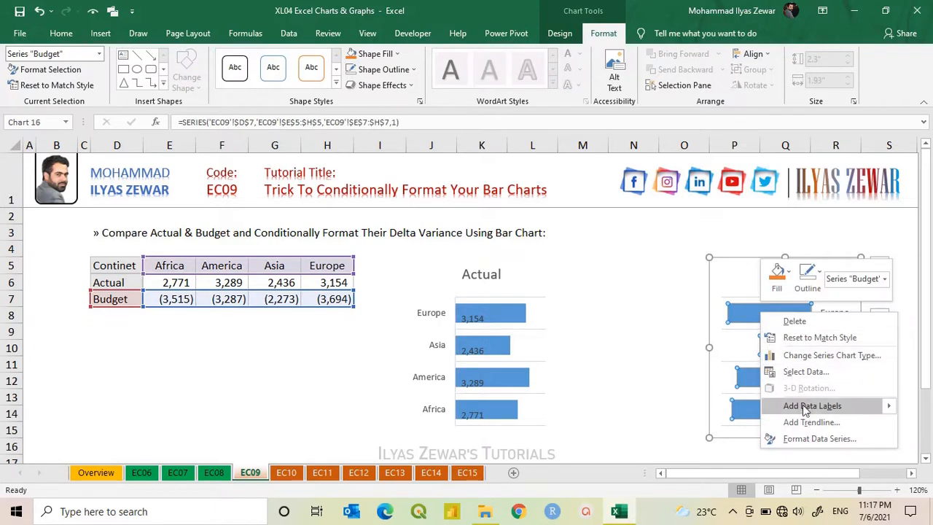
click(803, 409)
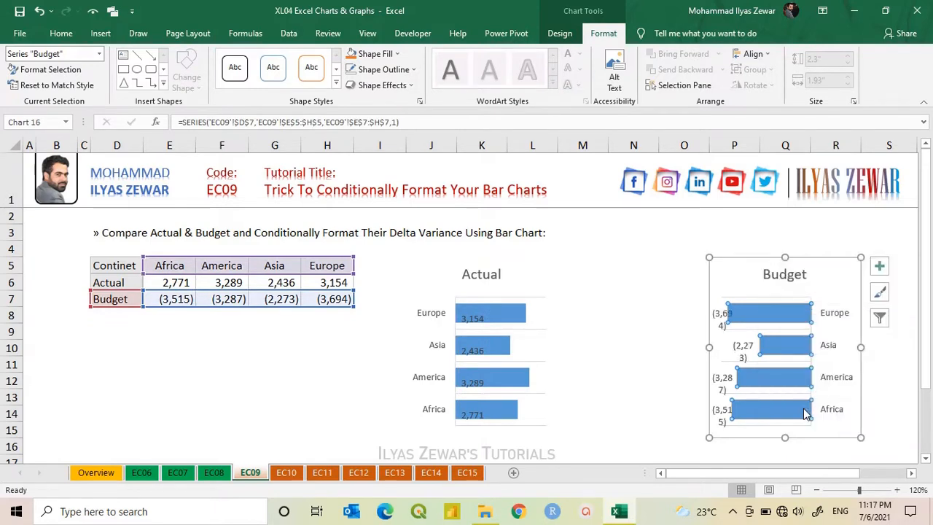
double_click(720, 318)
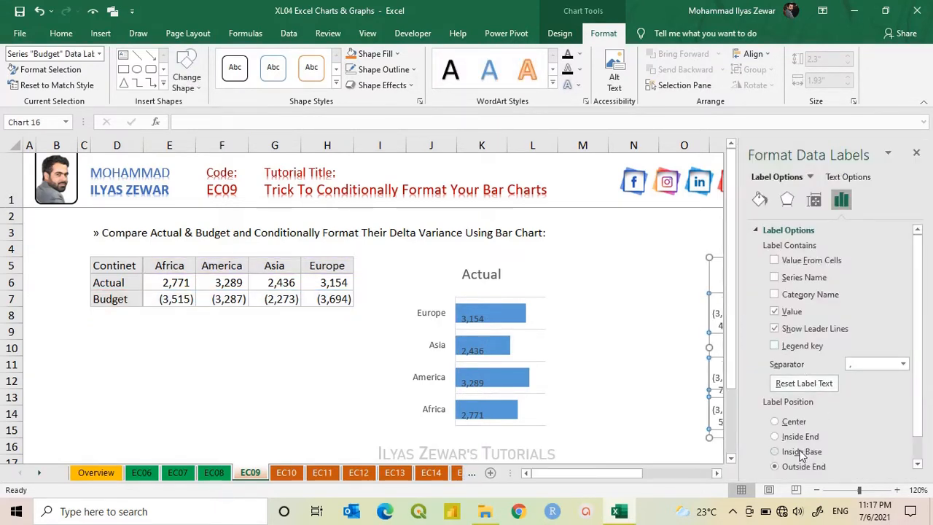
click(917, 152)
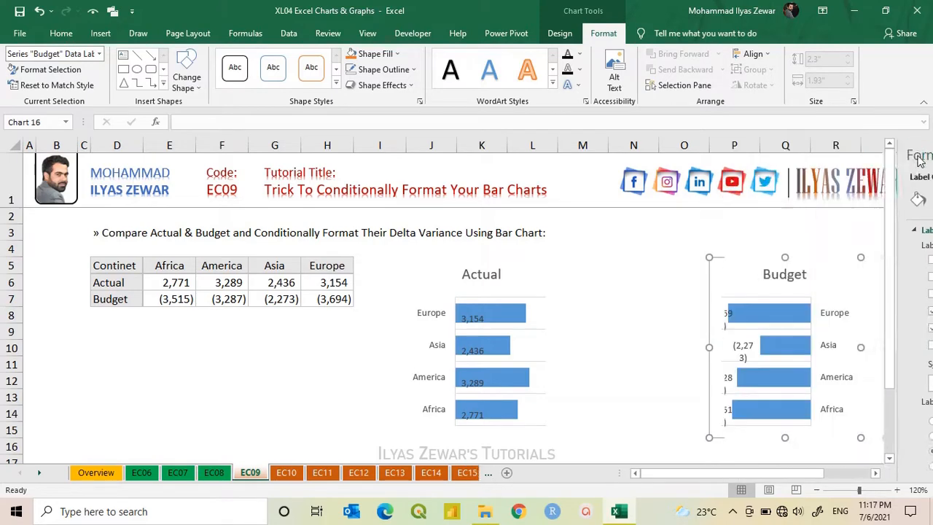
click(658, 265)
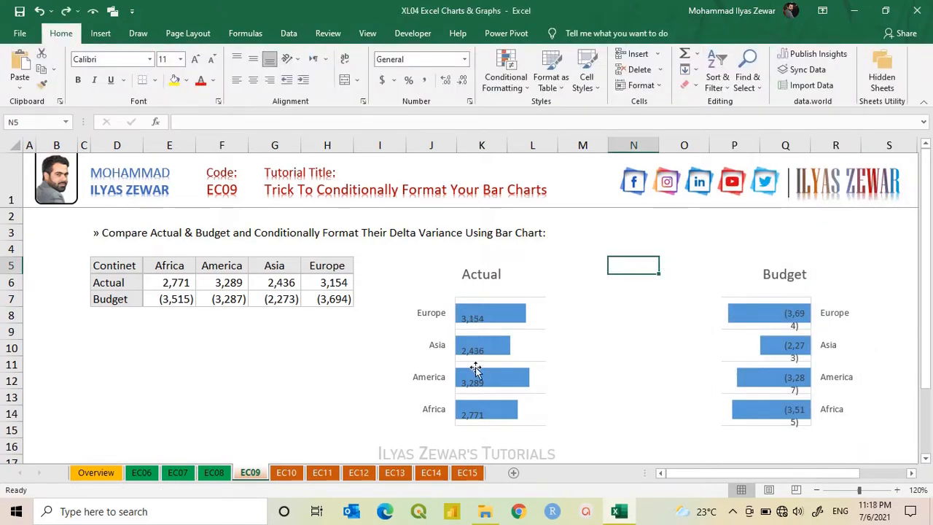
Widen the Actual and Budget charts slightly towards each other to give the data labels more room.
click(554, 314)
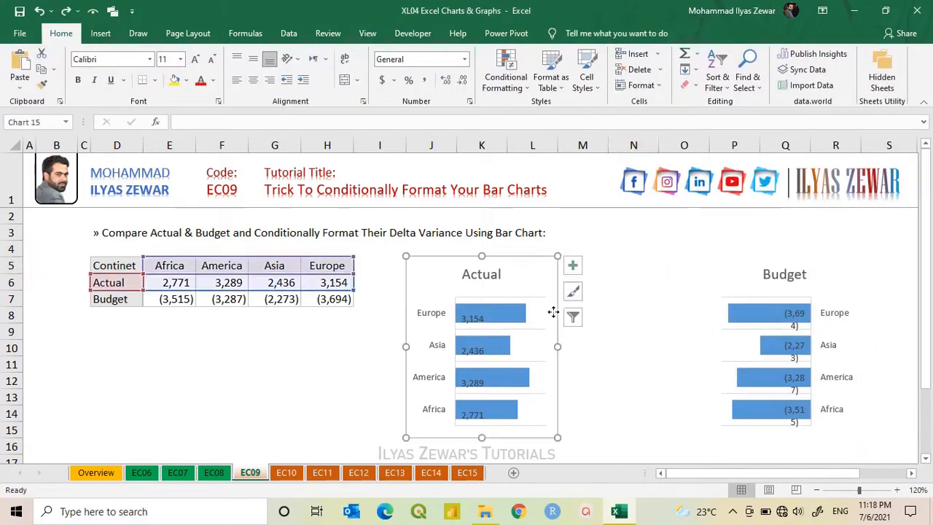
drag(559, 346, 581, 346)
click(734, 274)
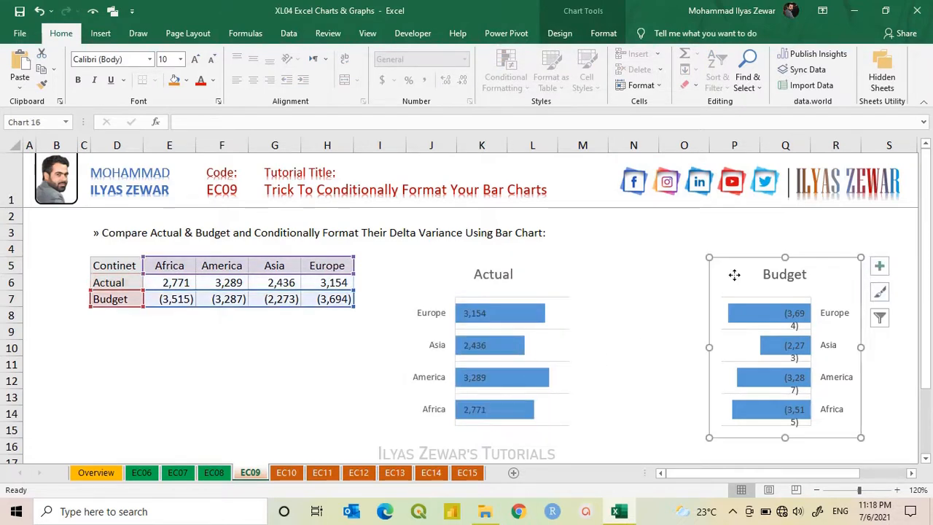
drag(710, 348, 686, 349)
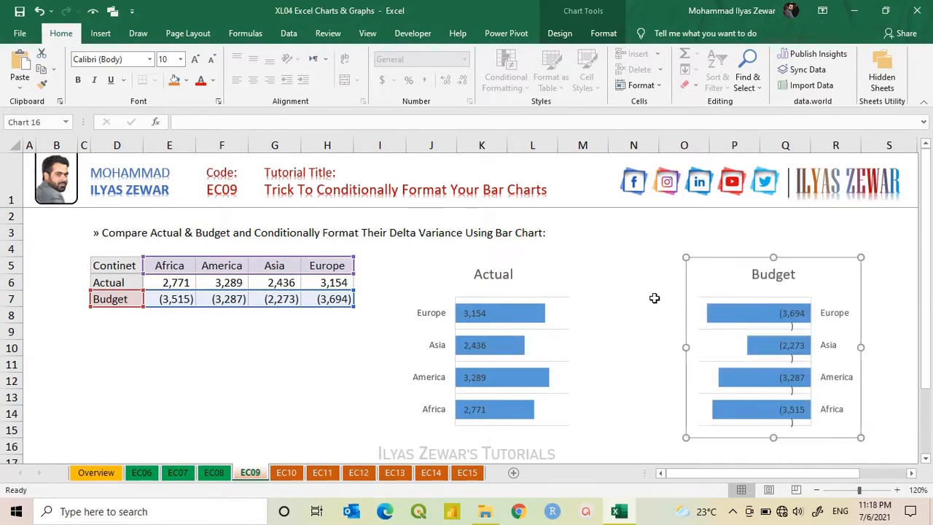
click(655, 284)
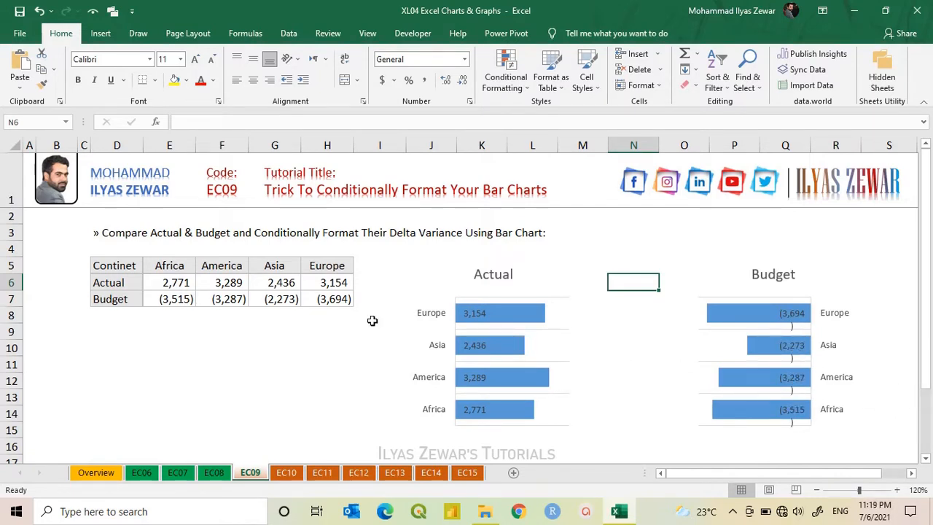
Edit the custom number format of the Budget values in E7:H7 so negative numbers display without parentheses or a minus sign.
drag(175, 299, 314, 296)
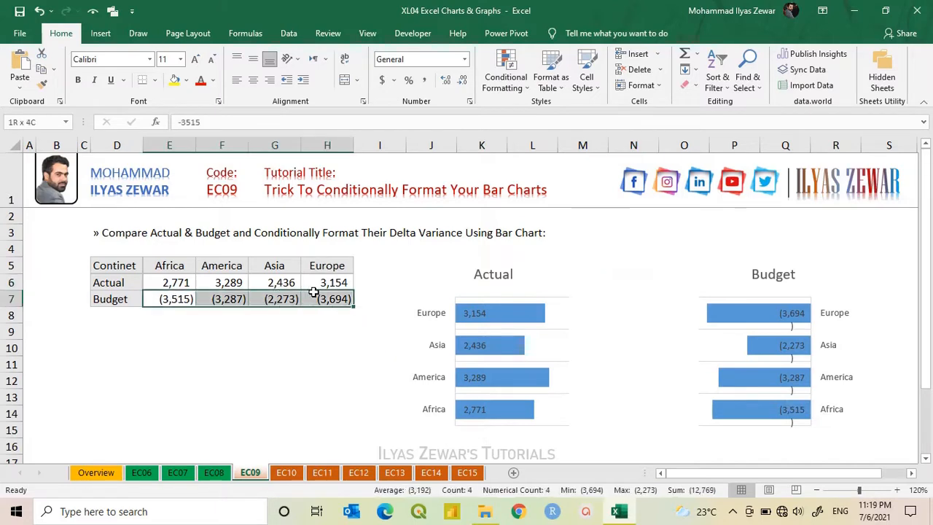
click(469, 102)
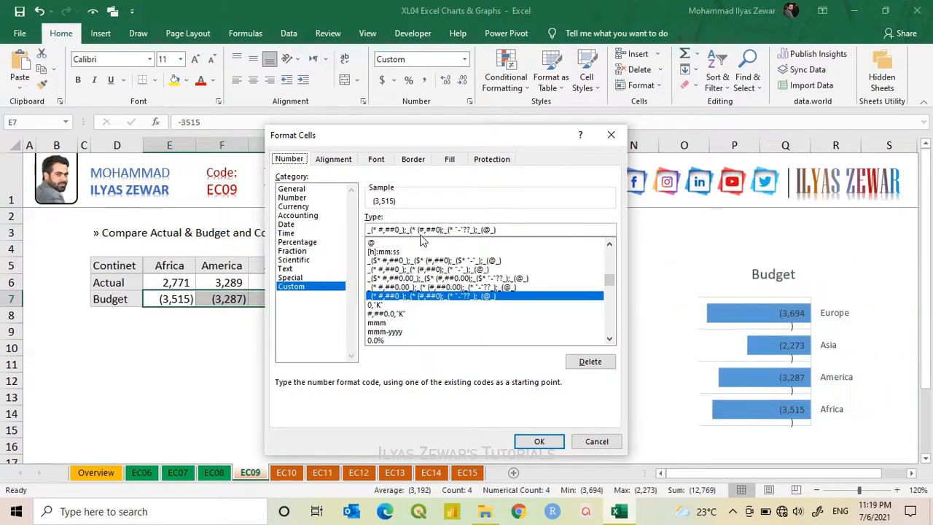
key(BackSpace)
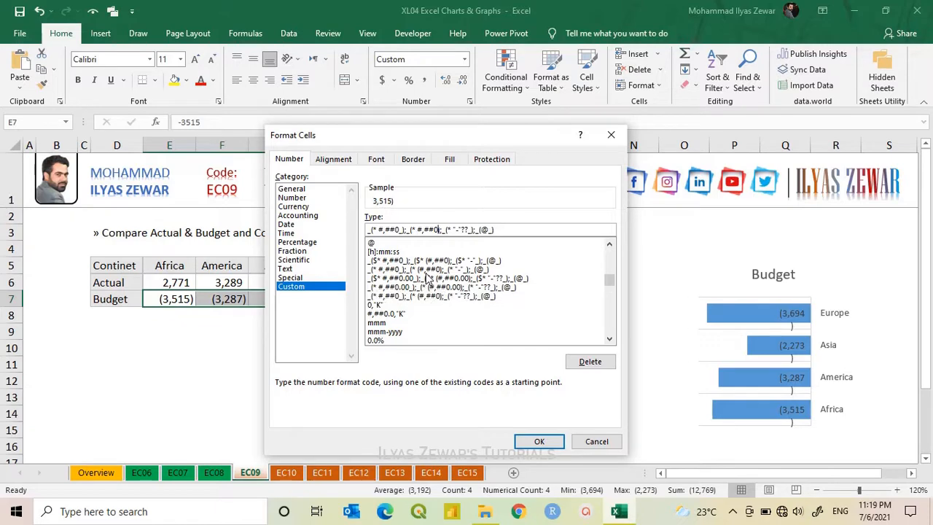
text(_)
click(533, 441)
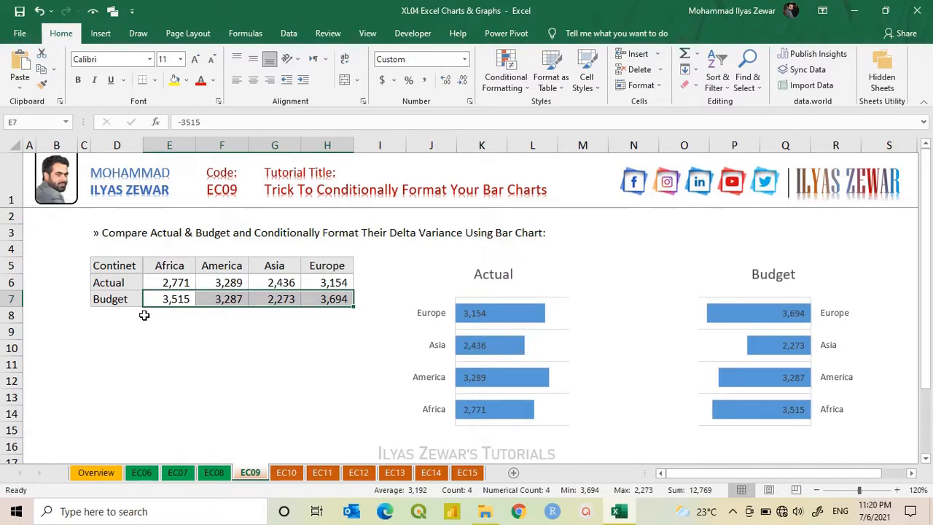
Copy the Budget row D7:H7 into row 8 and change the copied row's label to Delta.
drag(121, 300, 309, 298)
key(ctrl+c)
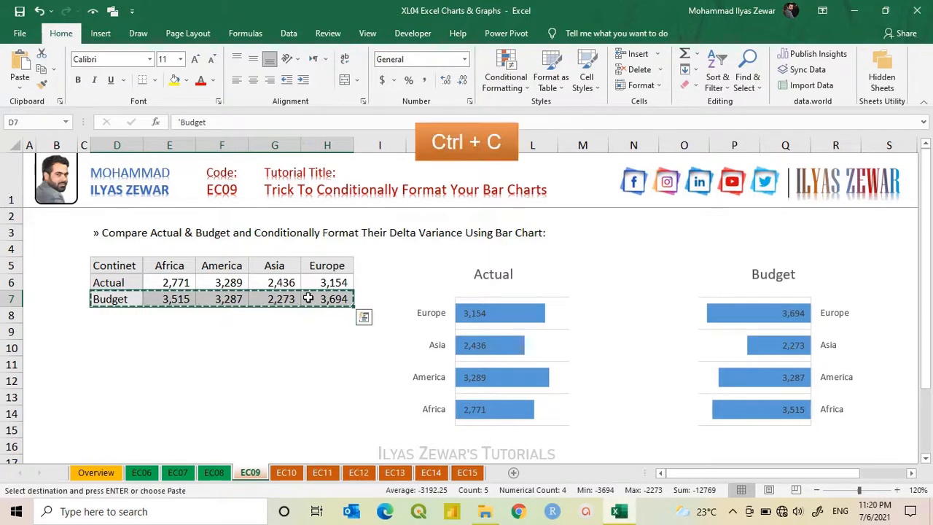
key(Down)
key(ctrl+v)
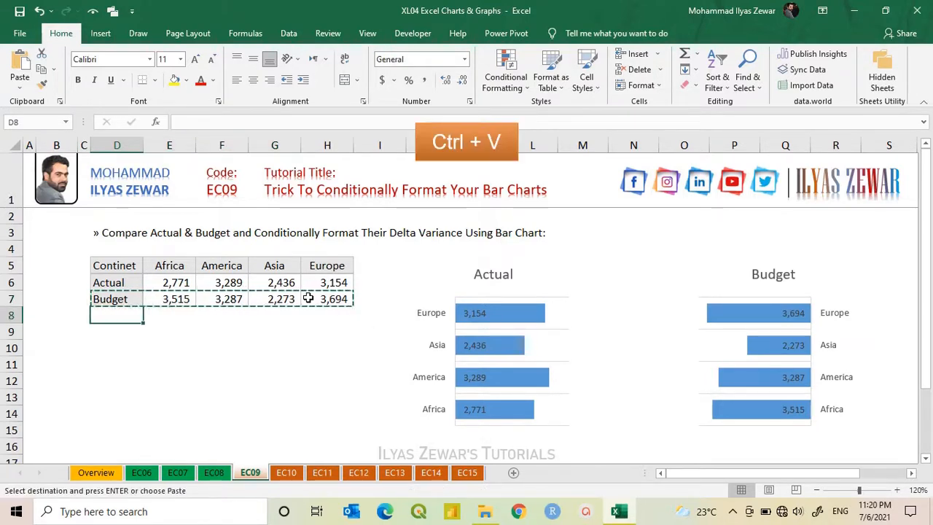
click(131, 315)
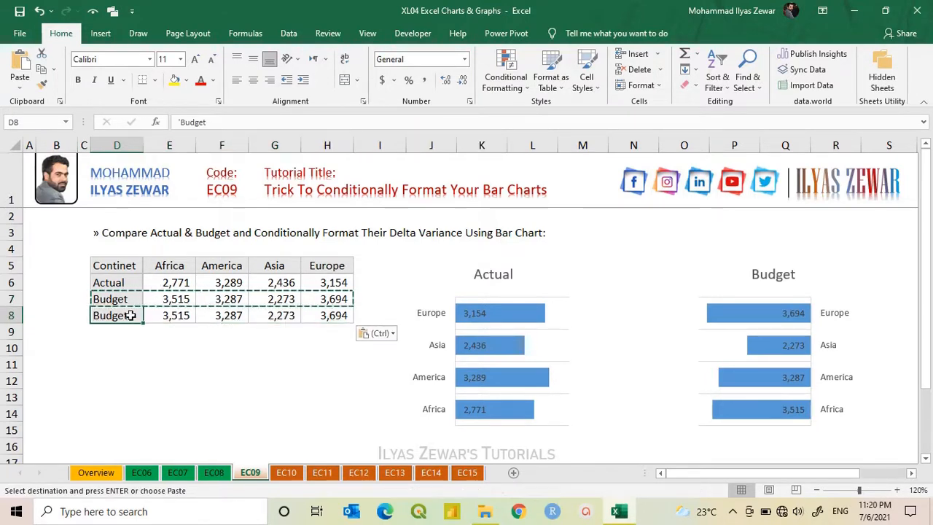
text(Delta)
key(Tab)
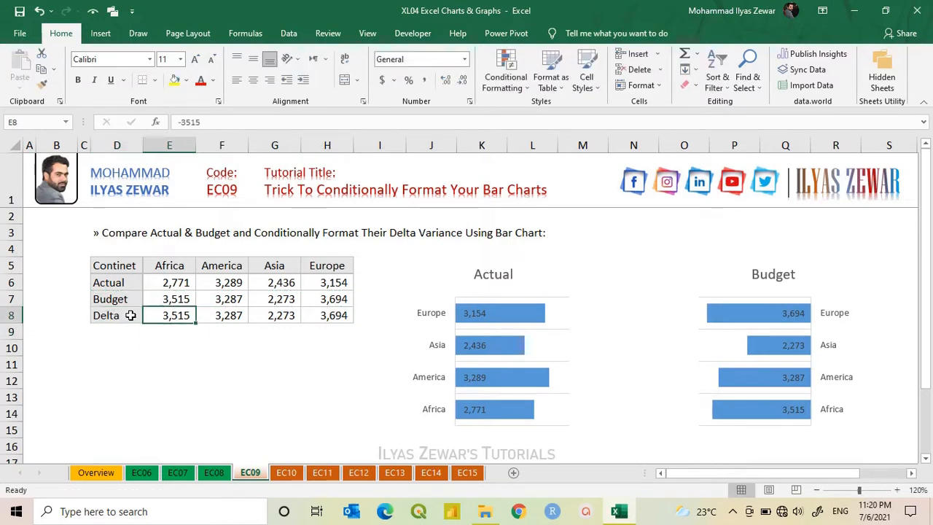
Enter the formula =E7-E6 in the Africa Delta cell E8 and fill it across to H8.
text(=)
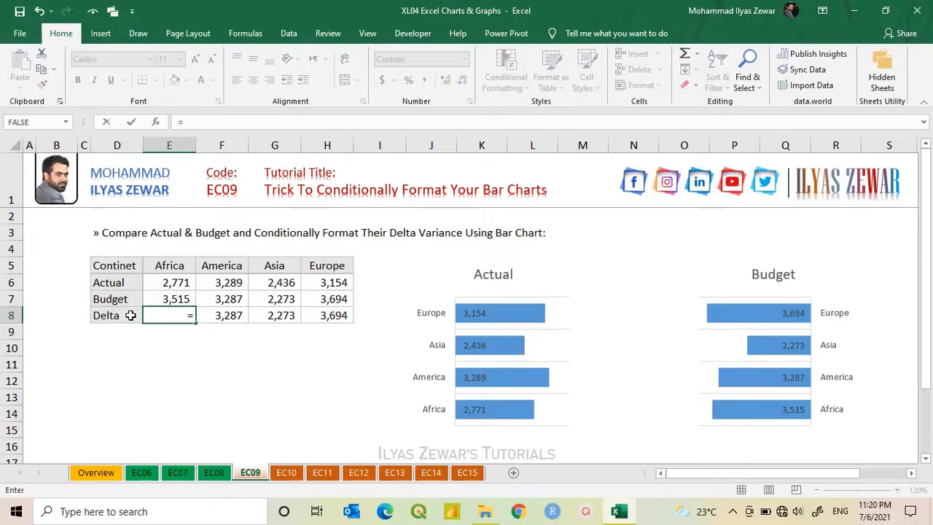
click(163, 299)
text(-)
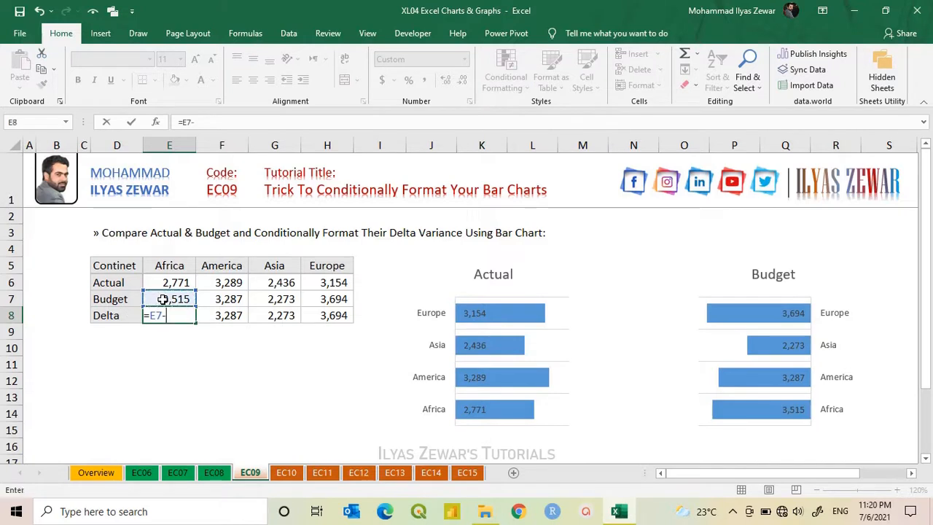
click(166, 282)
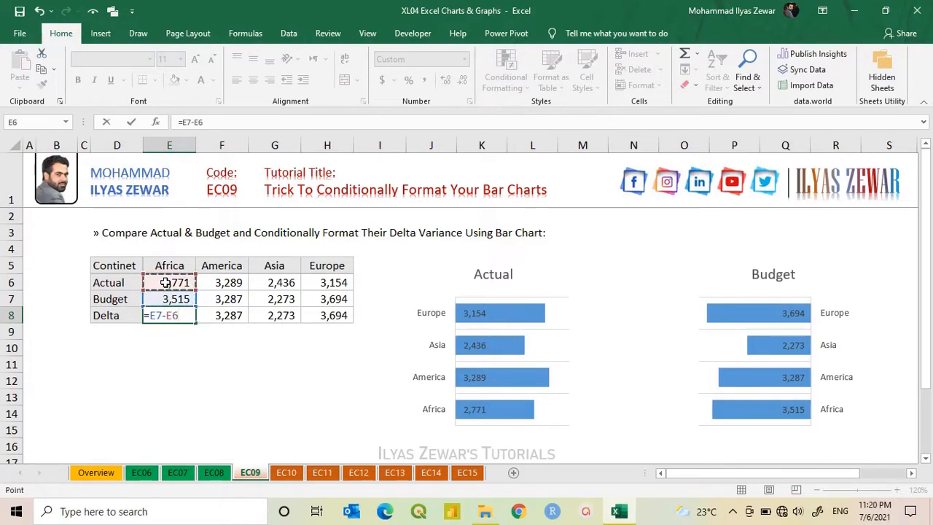
key(Return)
click(182, 316)
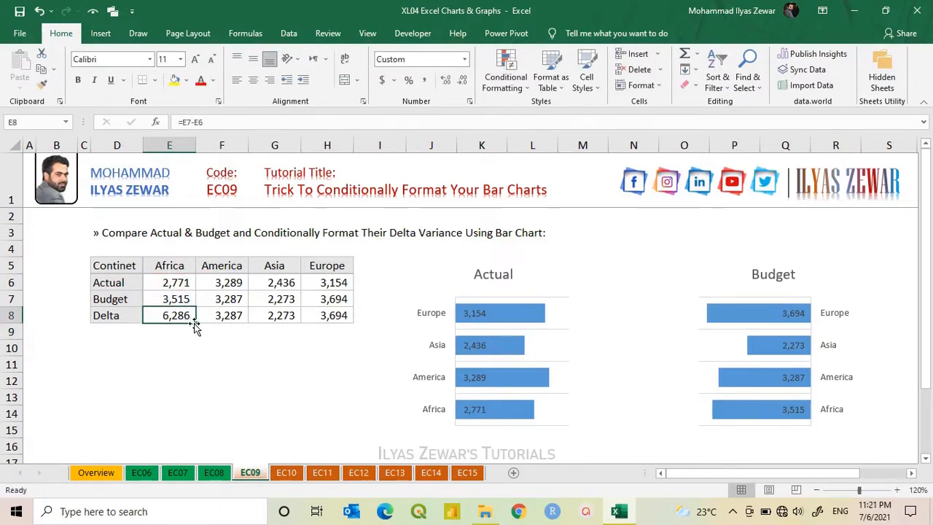
drag(196, 324, 333, 326)
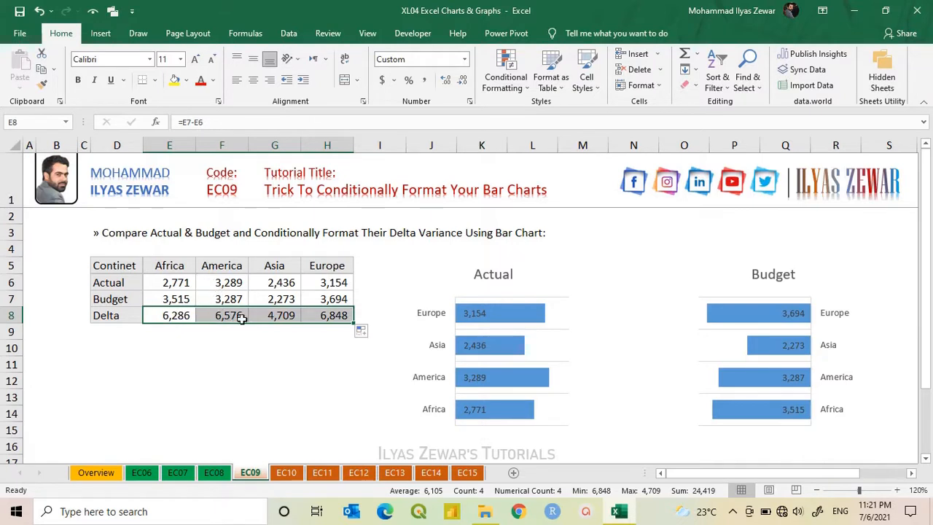
Change the Delta formula in E8 to =-E7-E6 and refill it across to H8.
double_click(160, 316)
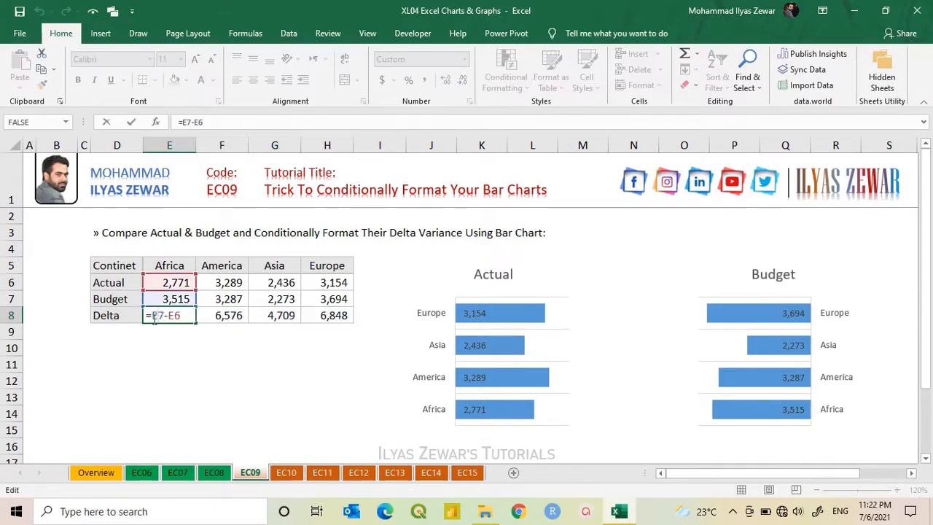
text(-)
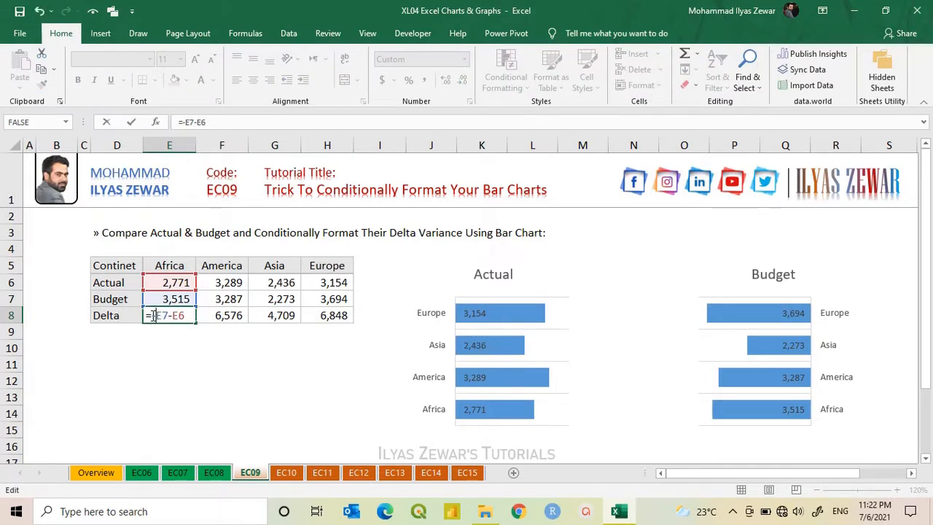
key(Return)
click(169, 315)
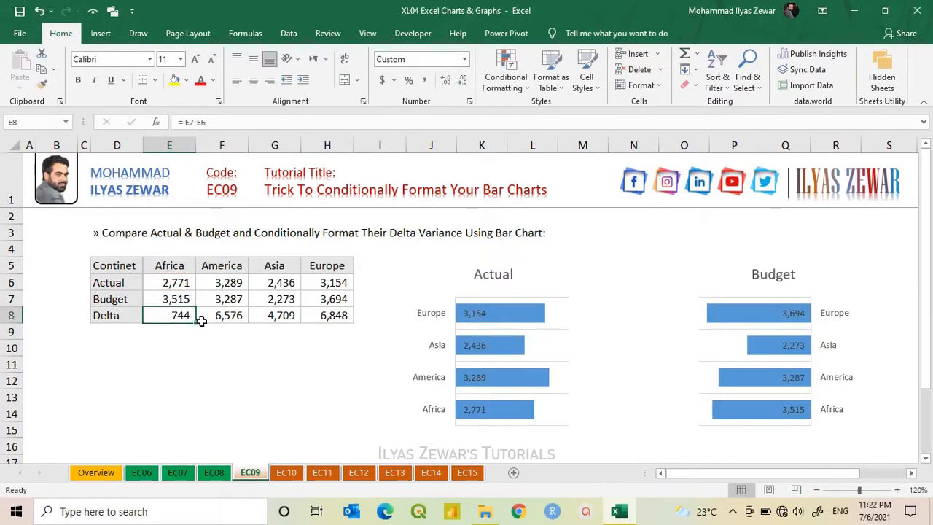
drag(196, 325, 343, 321)
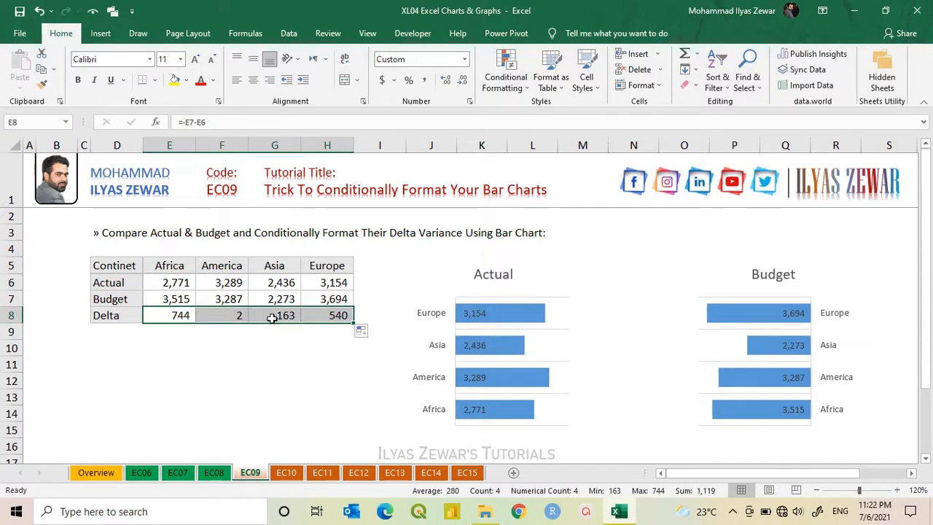
Edit the custom number format of the Delta values in E8:H8 so negative numbers display in parentheses.
click(469, 104)
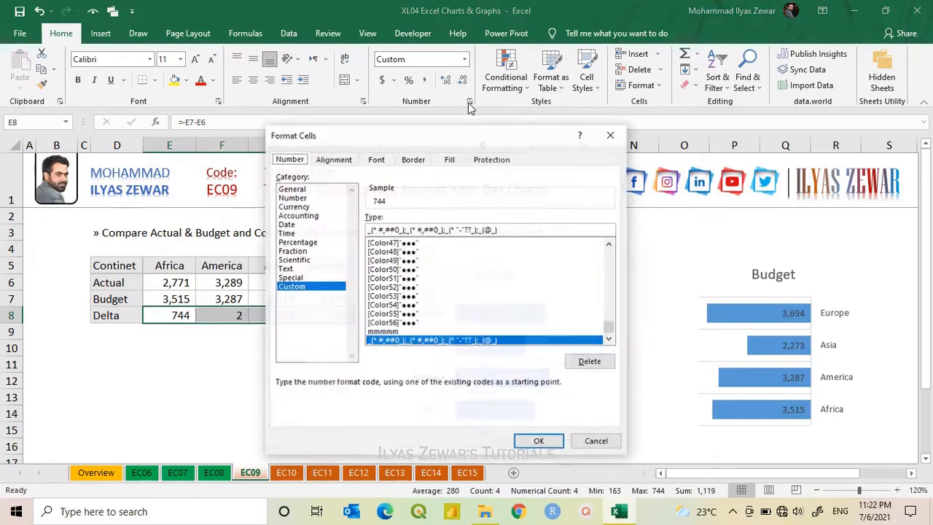
click(418, 230)
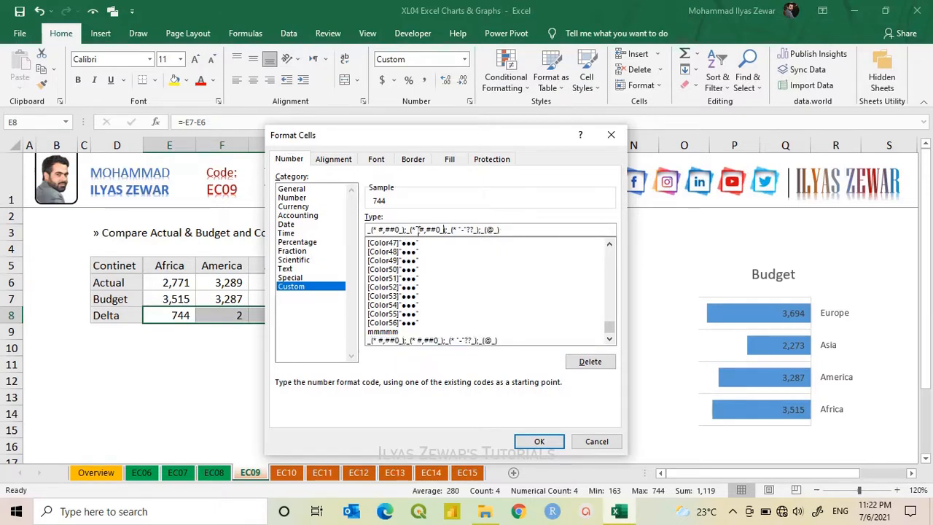
key(BackSpace)
click(539, 441)
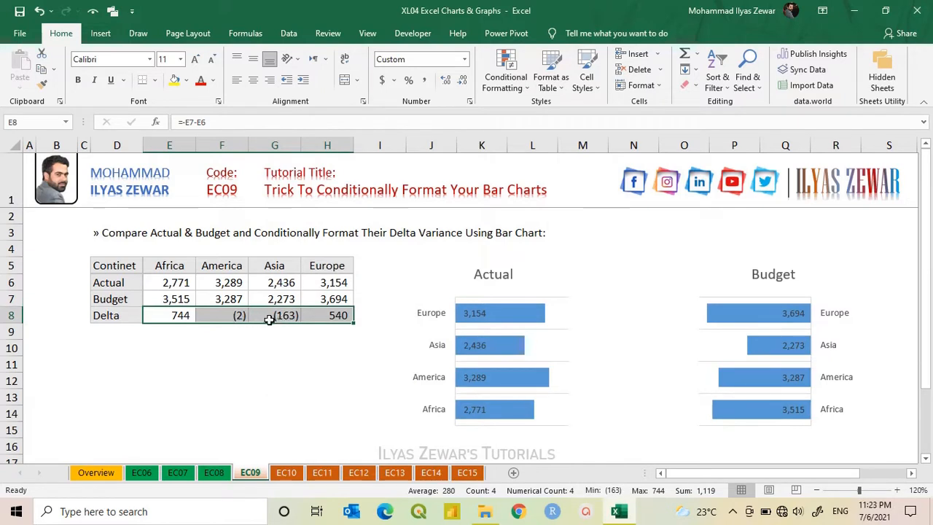
Copy the Actual chart into the gap between the Actual and Budget charts and narrow the copy slightly.
click(556, 285)
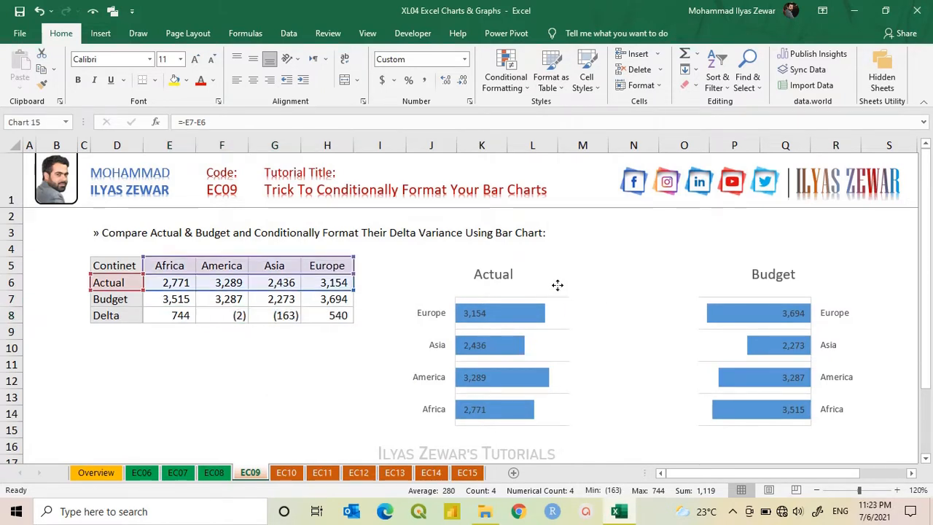
key(ctrl+c)
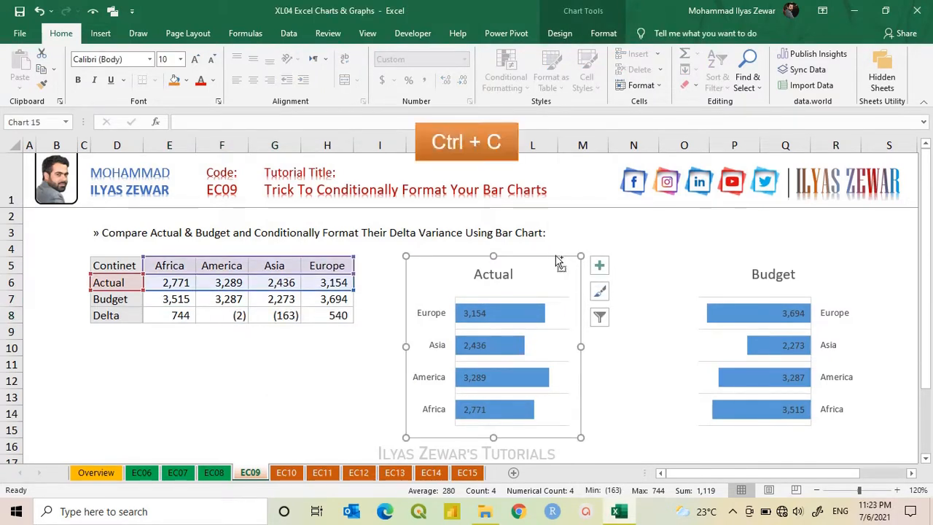
click(625, 259)
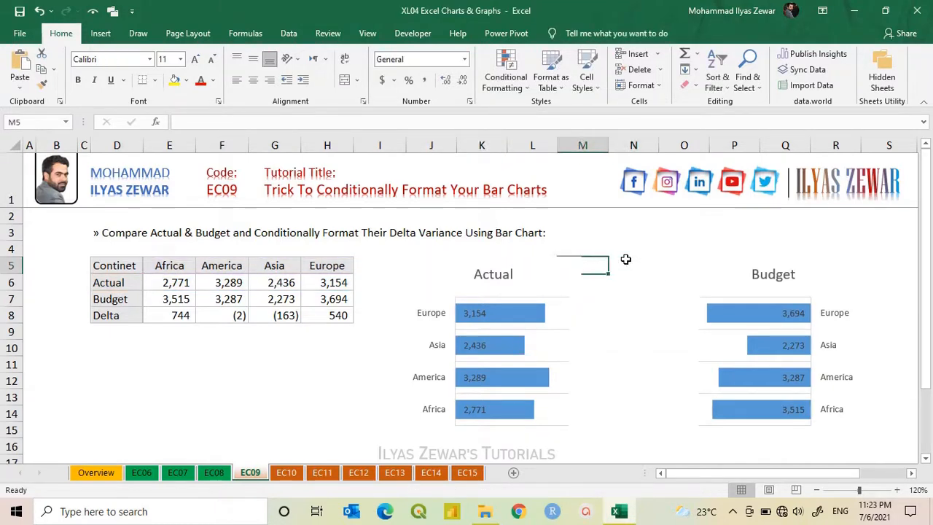
key(ctrl+v)
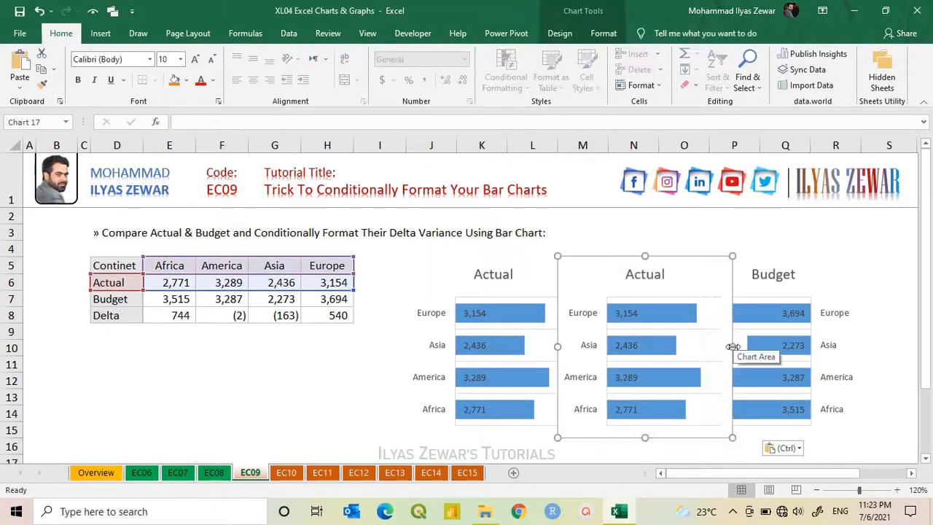
drag(733, 346, 710, 347)
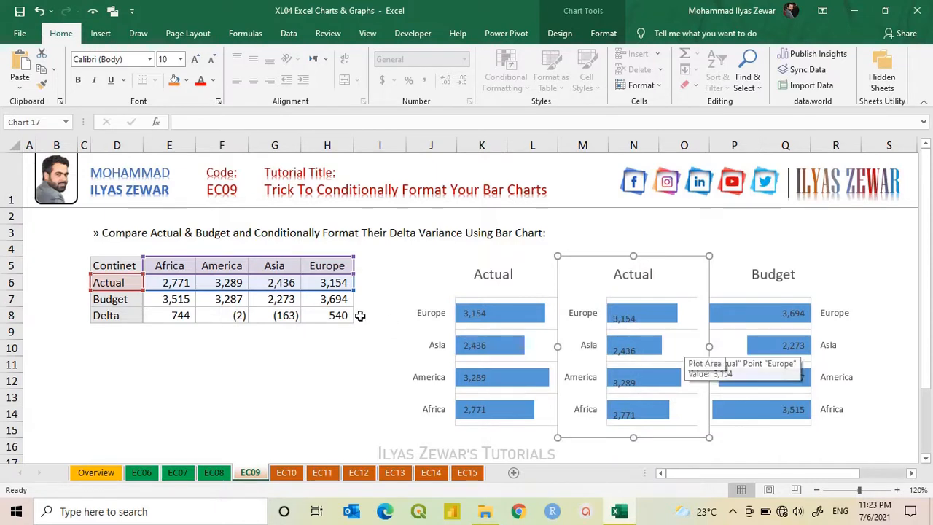
Point the copied chart's data to the Delta row D8:H8 and set its category axis label position to None.
drag(303, 293, 302, 310)
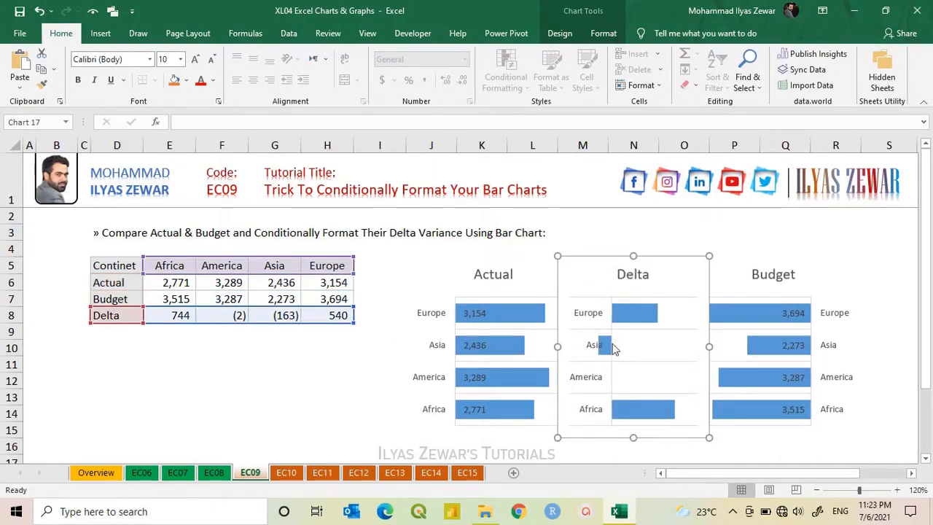
double_click(585, 383)
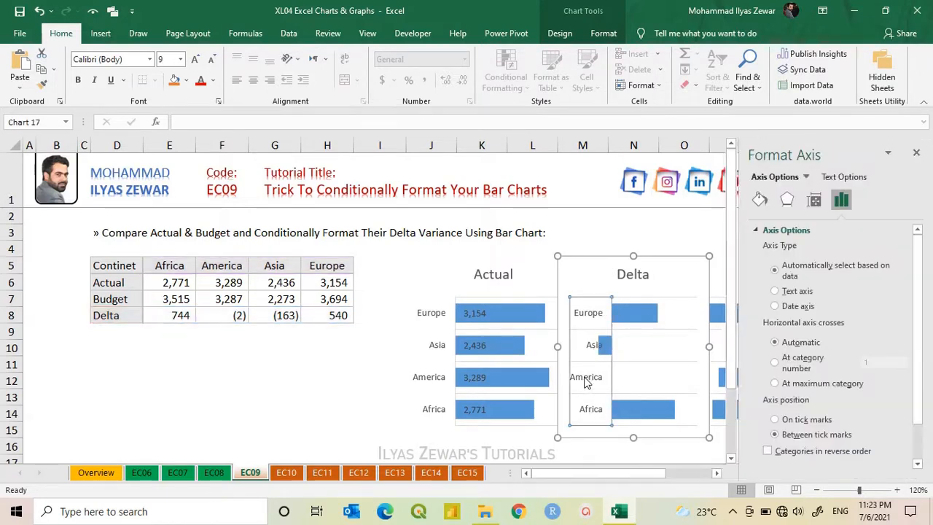
scroll(829, 300, down, 1)
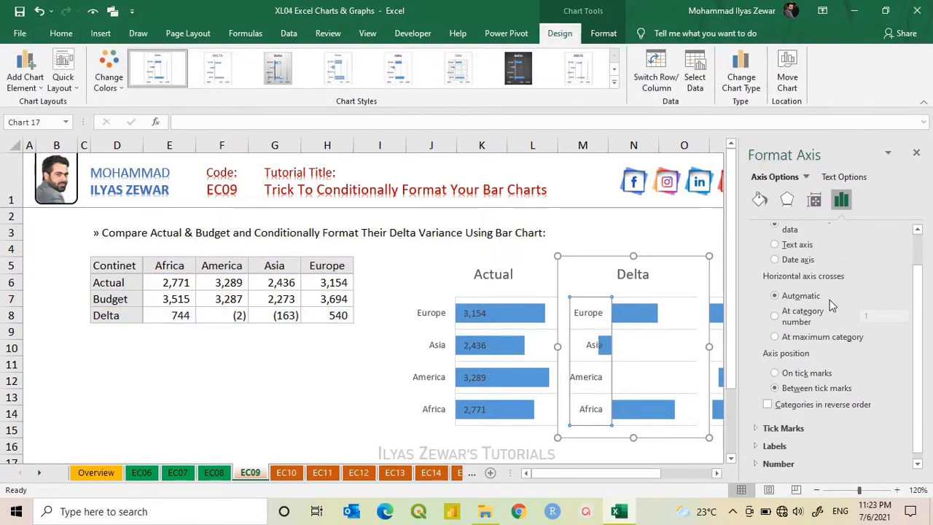
click(784, 445)
click(892, 442)
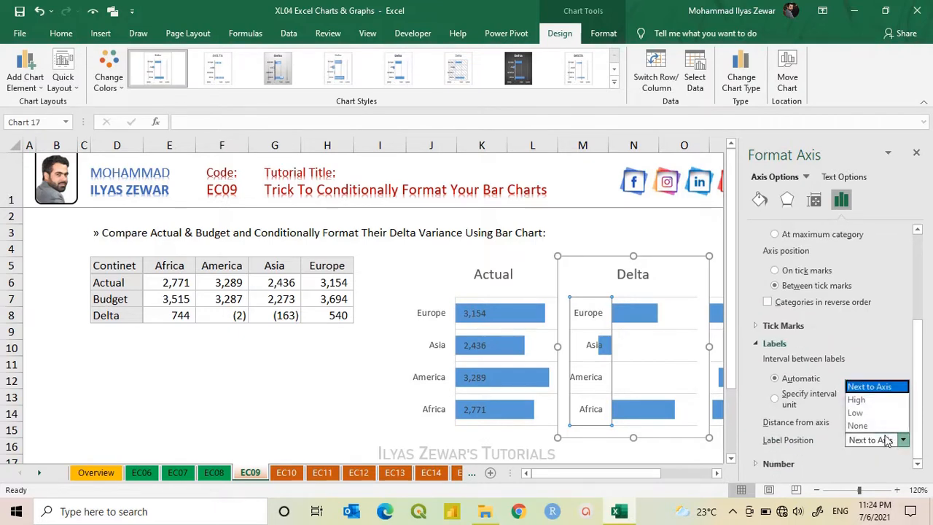
click(880, 424)
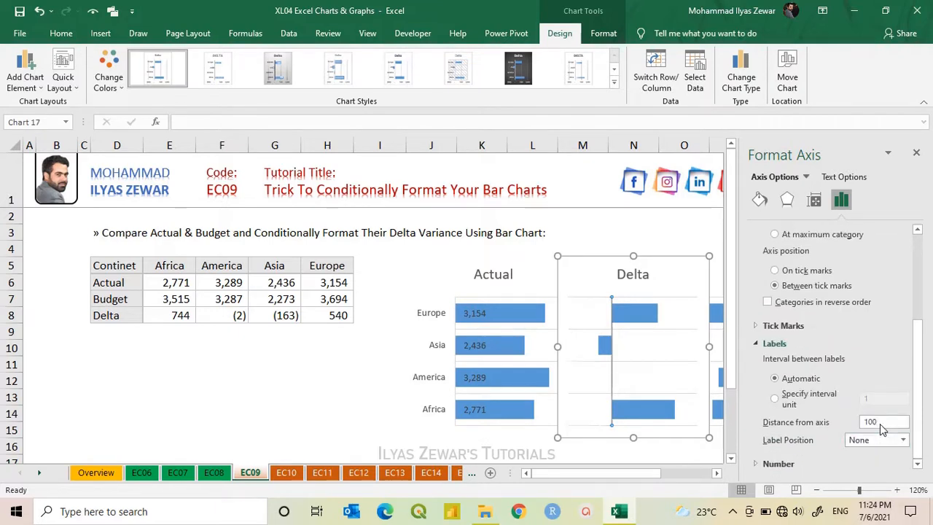
click(916, 153)
click(720, 237)
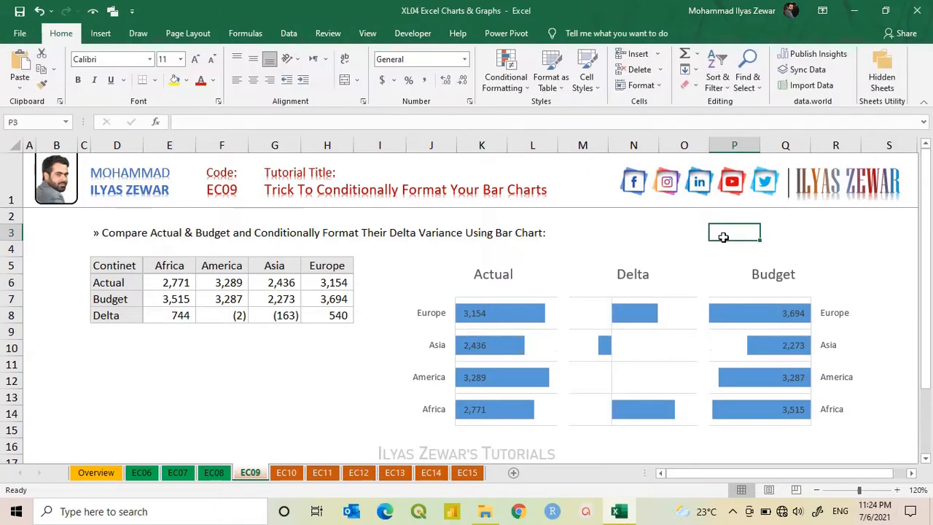
Stretch the Delta chart's plot area to both side edges of the chart so its gridlines meet the neighbouring charts.
click(651, 338)
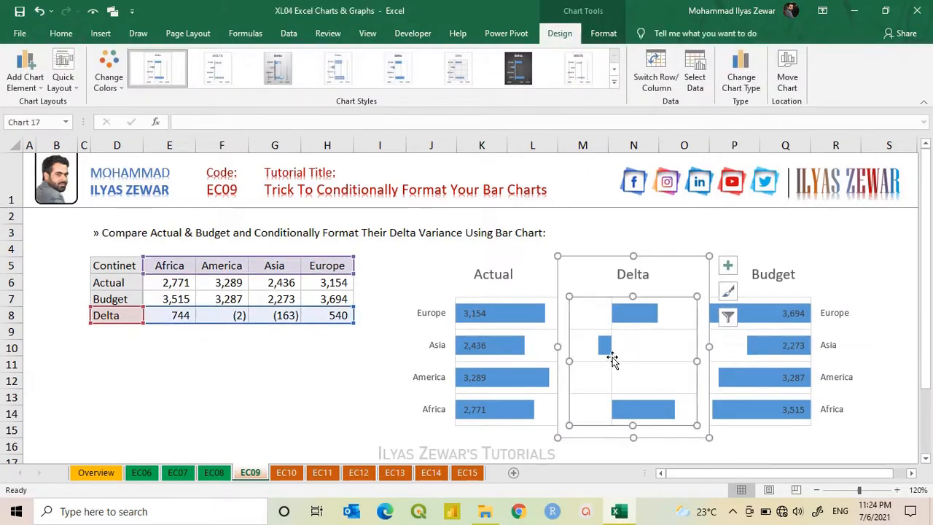
drag(570, 368, 557, 362)
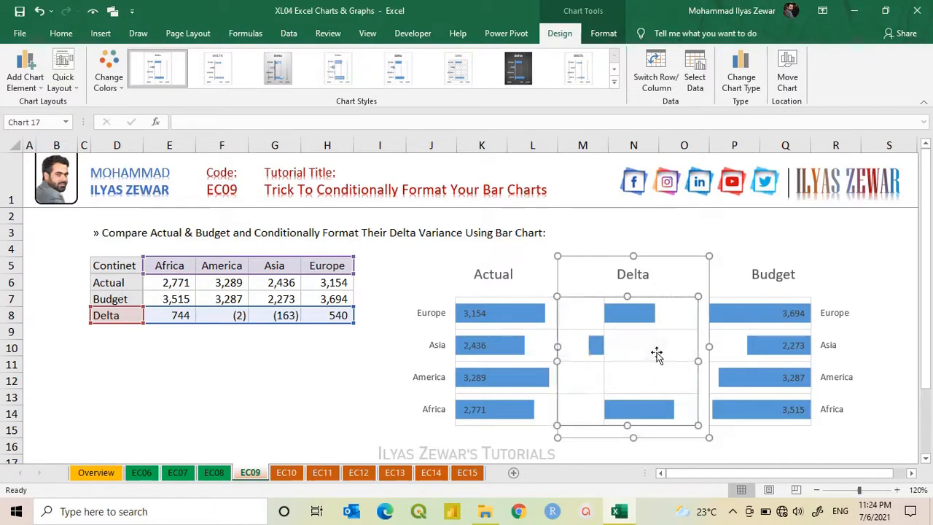
drag(697, 361, 711, 362)
click(731, 232)
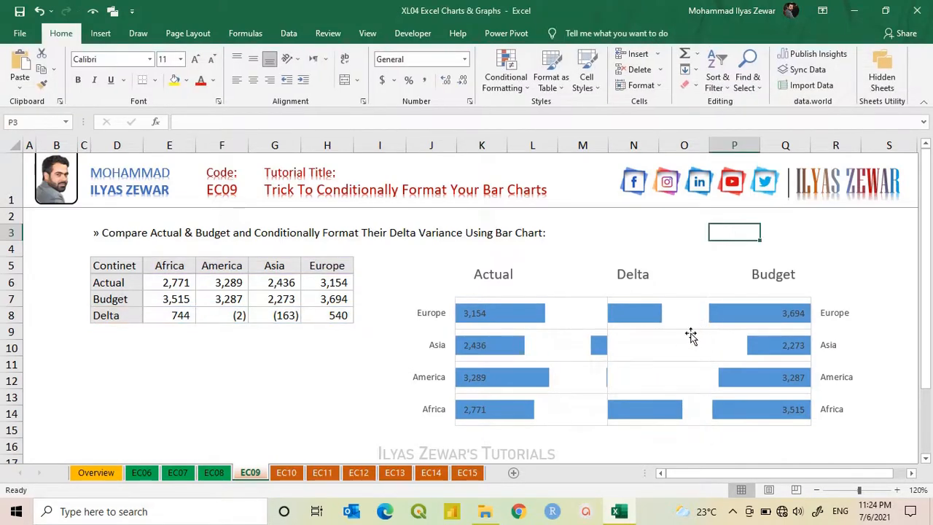
click(681, 343)
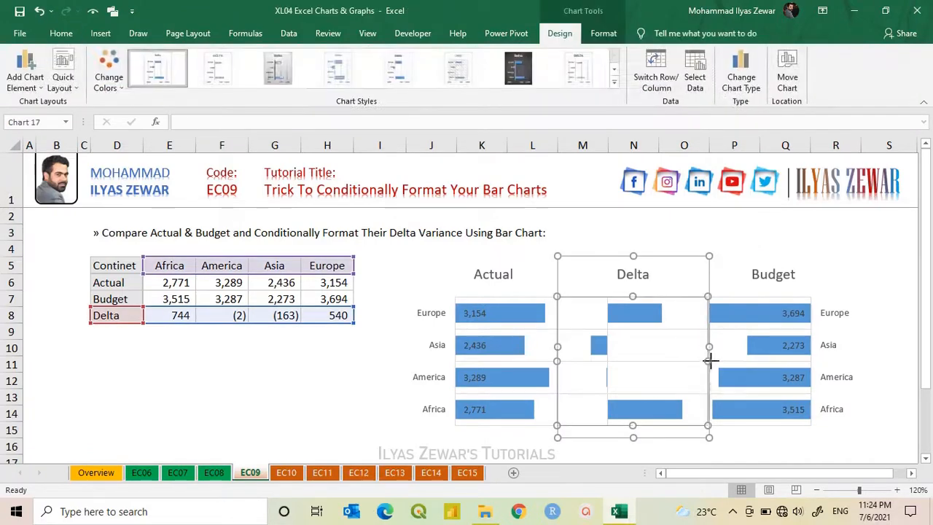
click(734, 262)
click(704, 235)
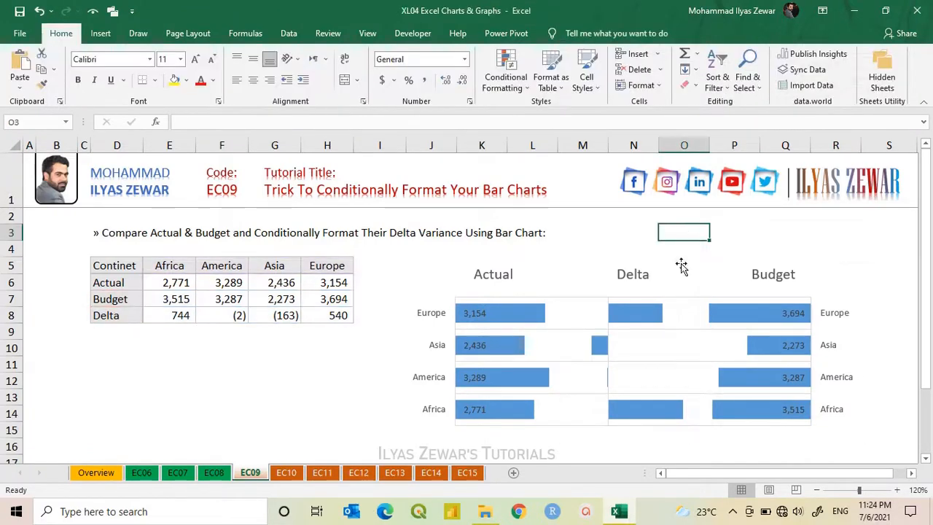
Add data labels to the Delta chart's bars and set their label position to Inside Base.
right_click(636, 315)
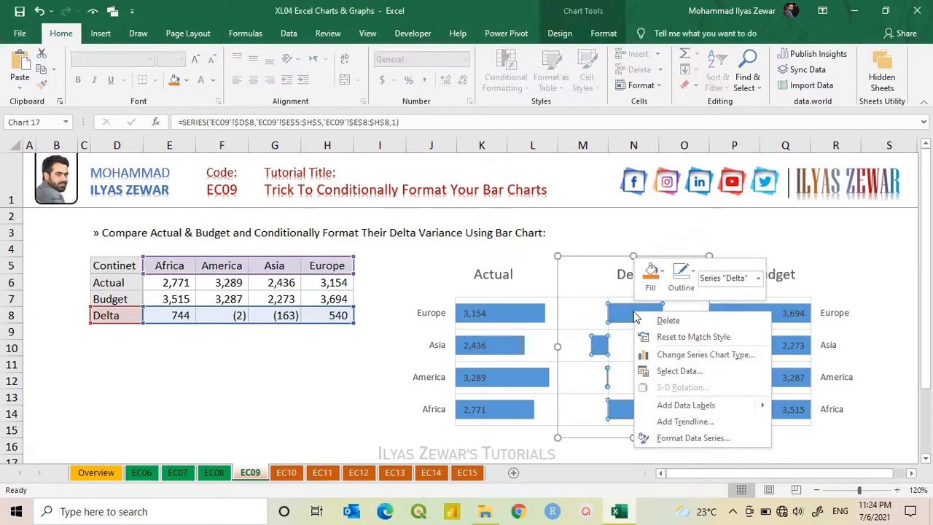
click(684, 407)
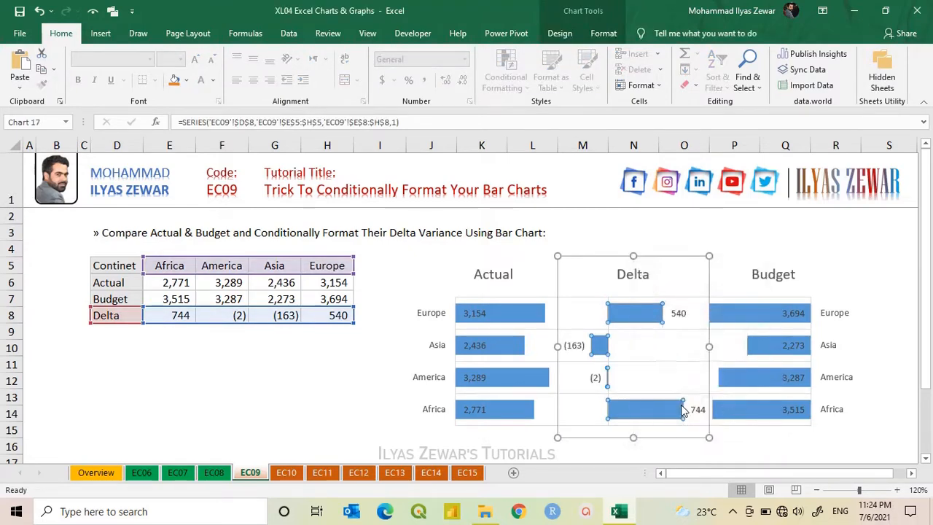
double_click(678, 315)
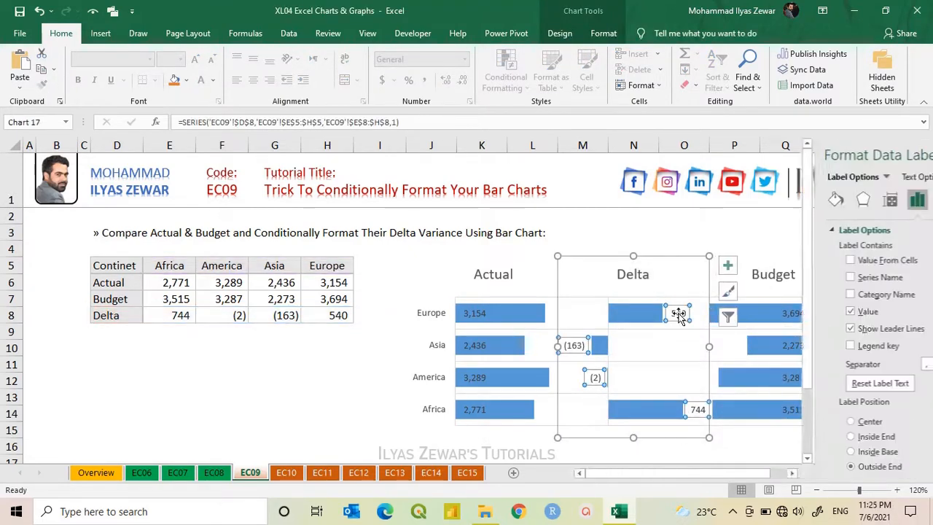
click(801, 452)
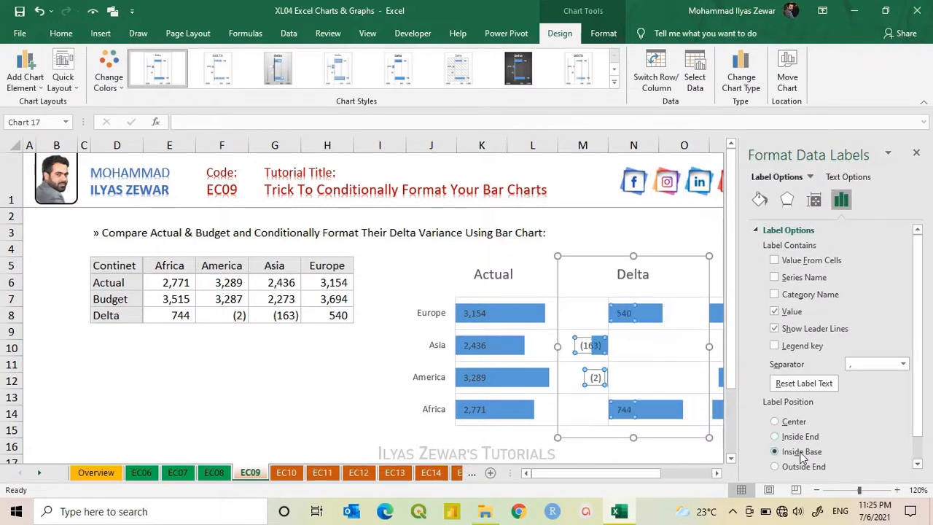
Turn on Invert if negative in the fill settings of the Delta chart's bars.
click(650, 346)
click(758, 202)
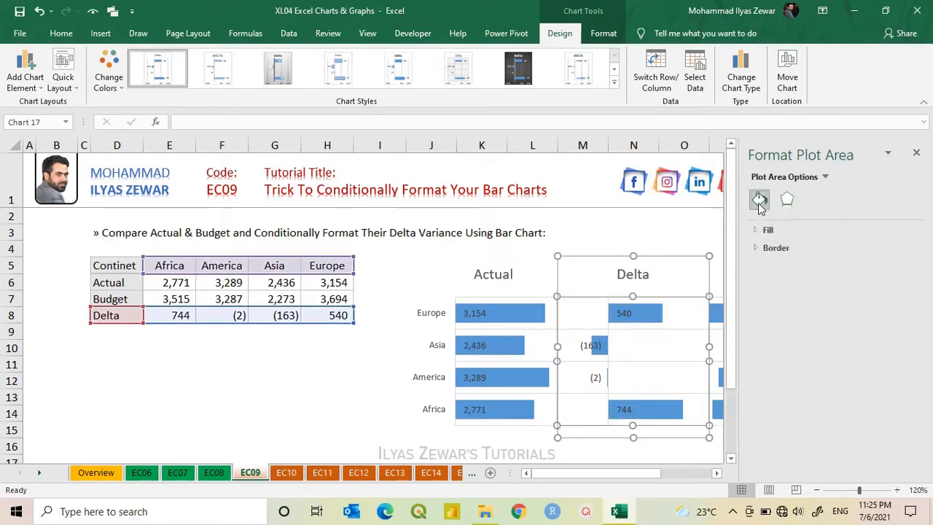
click(762, 230)
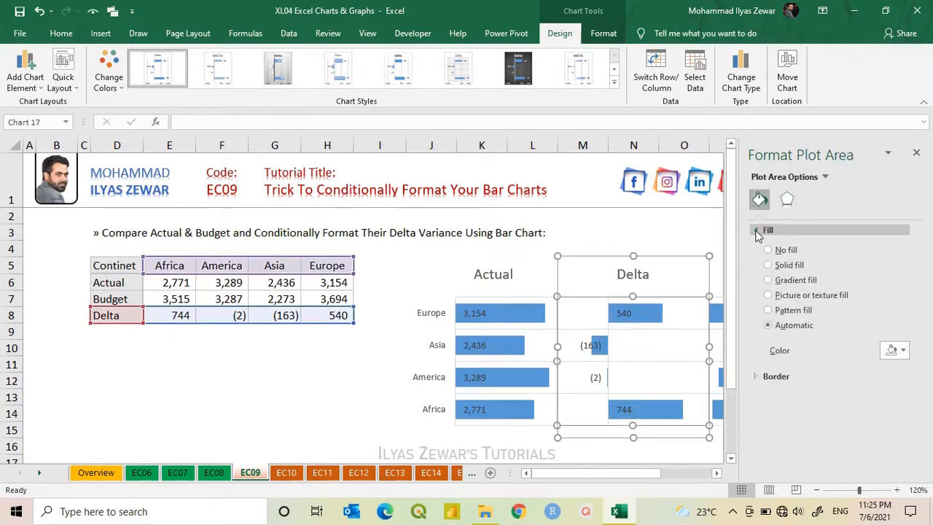
click(657, 321)
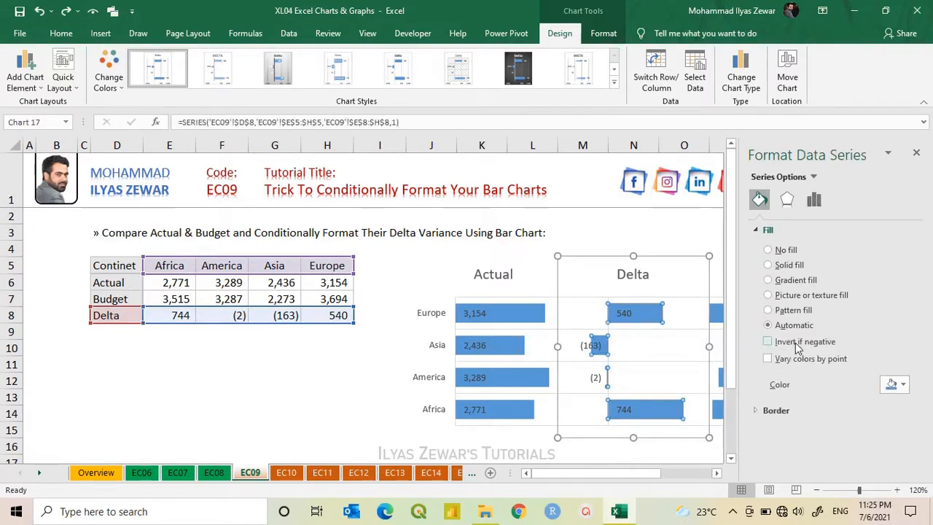
click(795, 343)
Fill the Delta chart's positive bars with standard green and its negative bars with standard red.
click(900, 387)
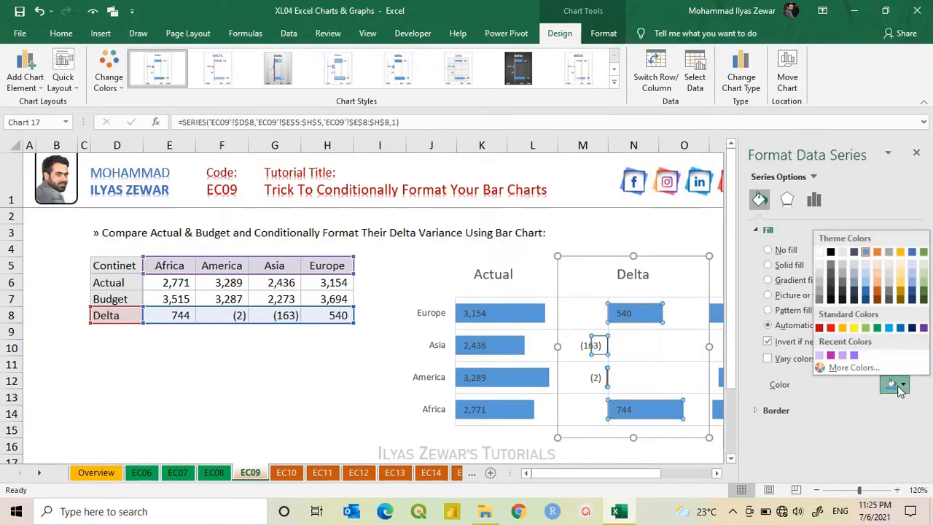
click(877, 326)
click(897, 387)
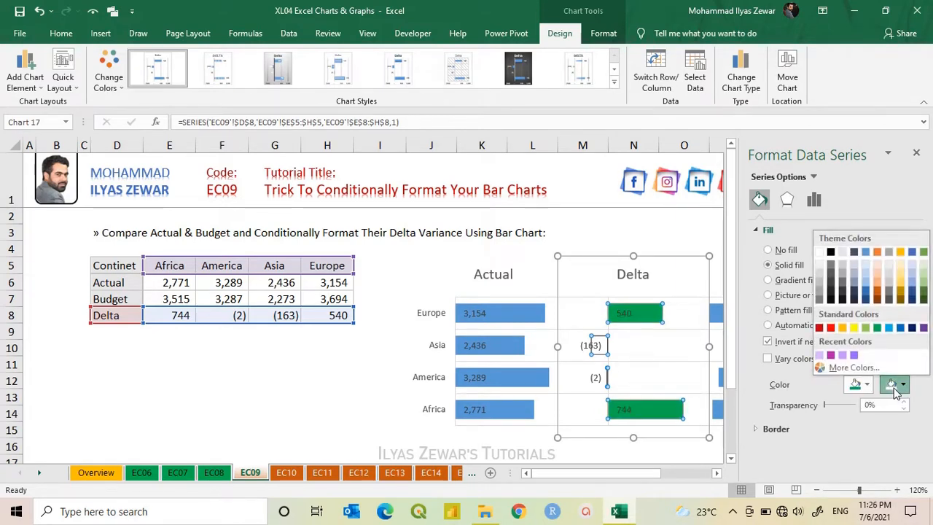
click(830, 328)
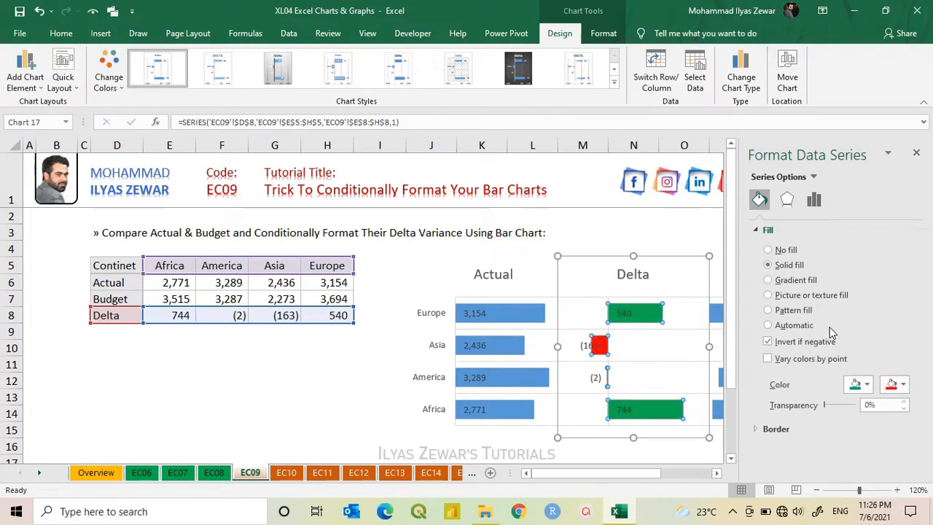
click(917, 154)
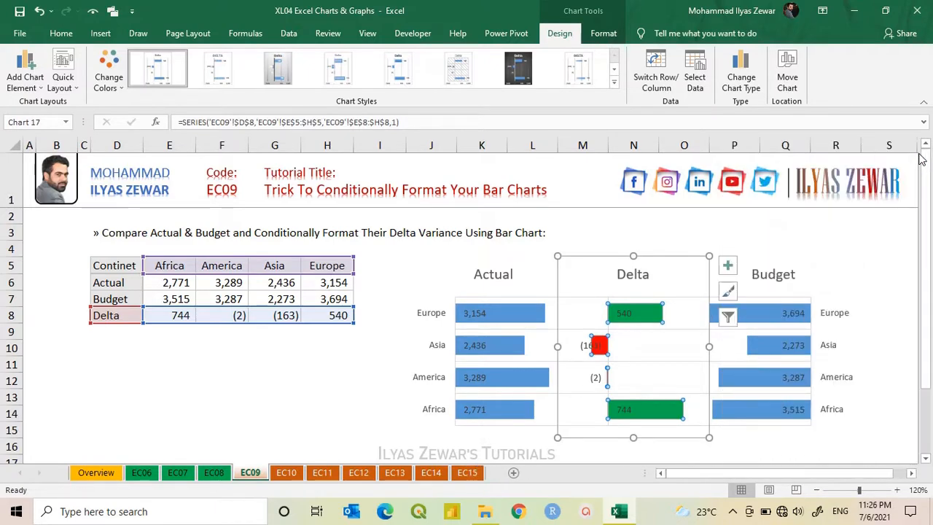
click(688, 234)
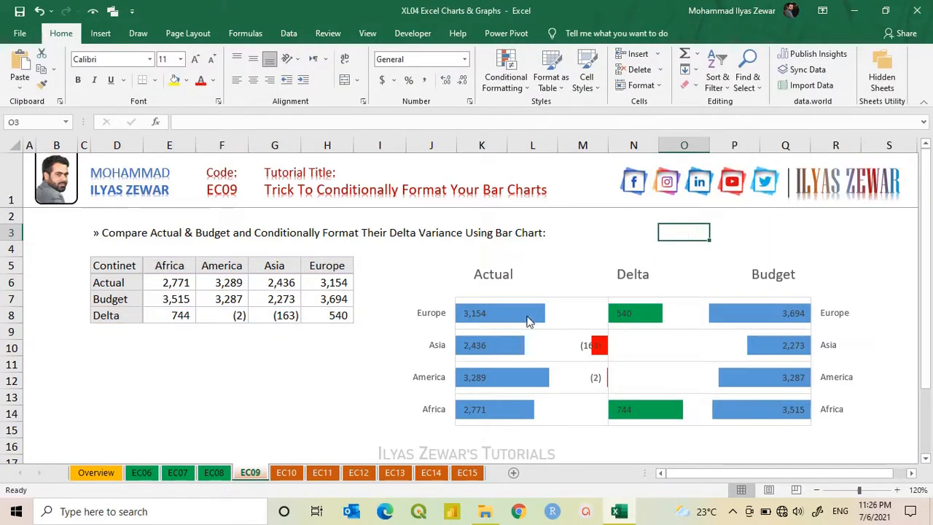
Copy the Actual and Budget rows D6:H7 to a helper block starting at D11.
mouse_move(743, 317)
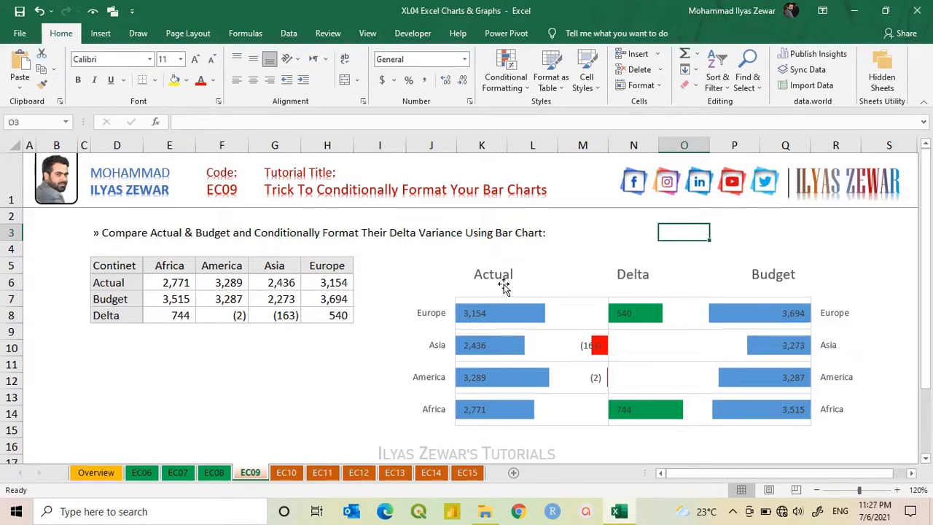
click(118, 349)
drag(117, 282, 309, 301)
key(ctrl+c)
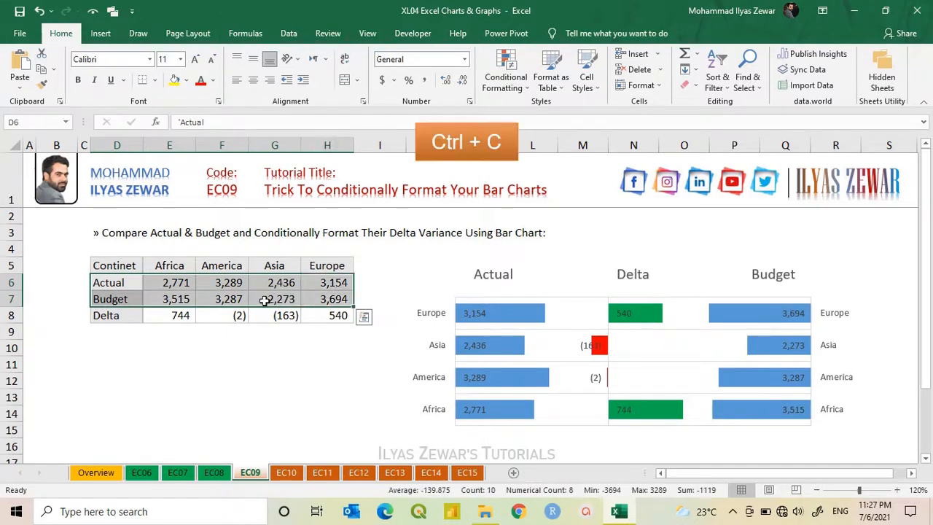
click(116, 361)
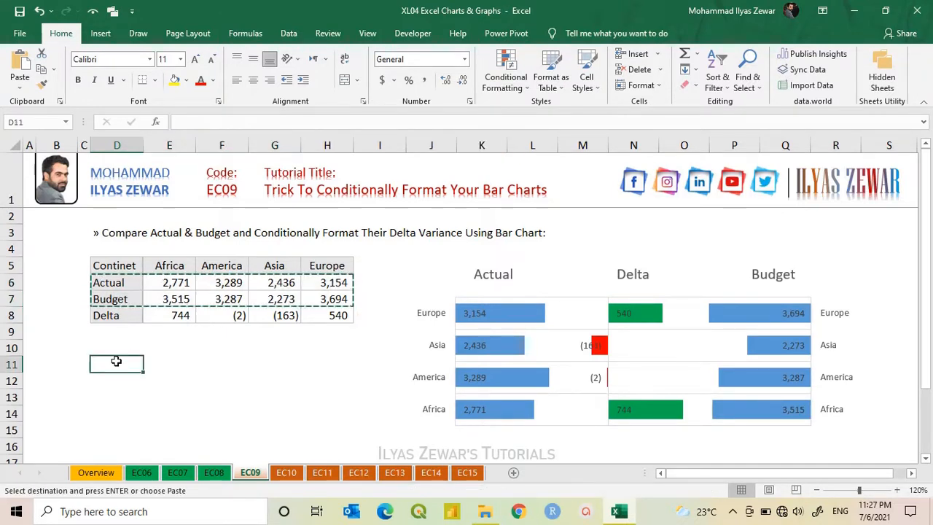
key(ctrl+v)
Head the helper block with Actual in D10 and label its rows Minim in D11 and Maxim in D12.
click(113, 348)
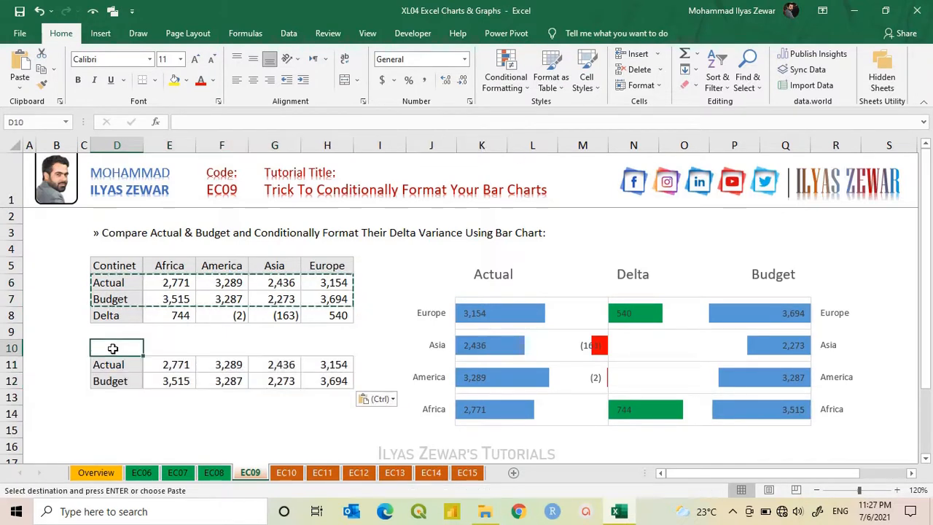
text(Actua)
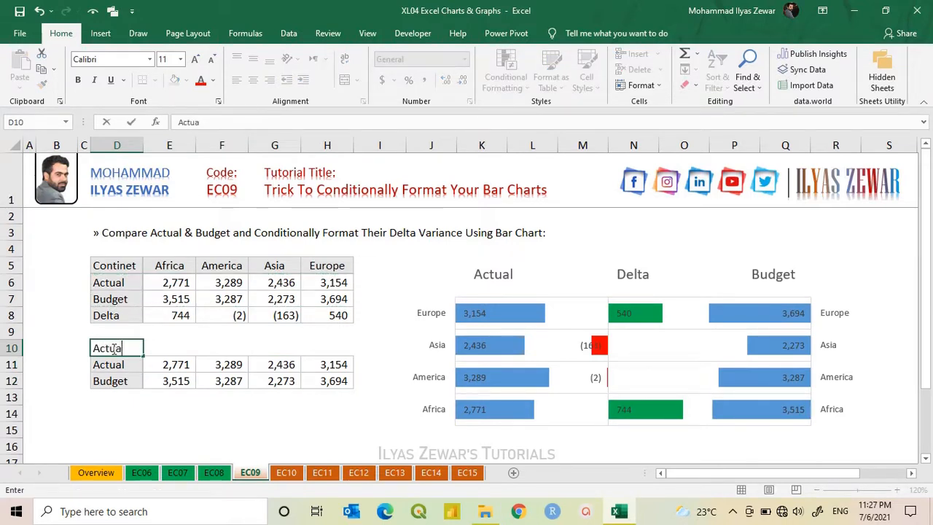
text(l)
key(Return)
text(Mini)
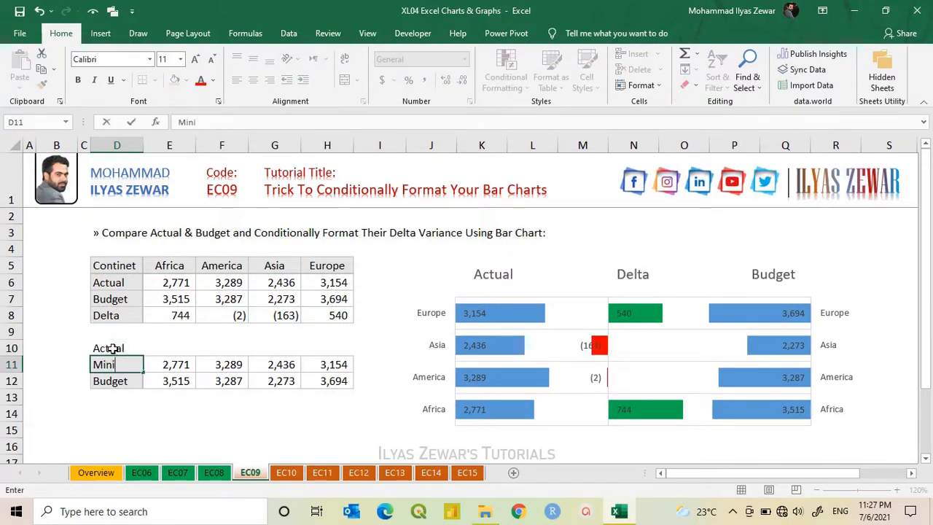
text(m)
key(Return)
text(Maxim)
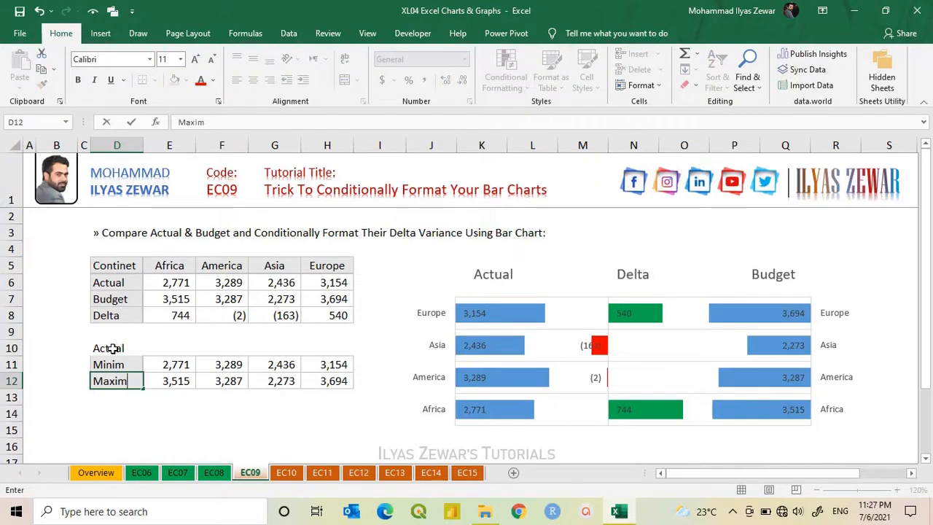
key(Return)
Begin an IF formula in E11 that tests whether E6 equals MAX($E$6:$H$6).
key(Up)
key(Up)
key(Right)
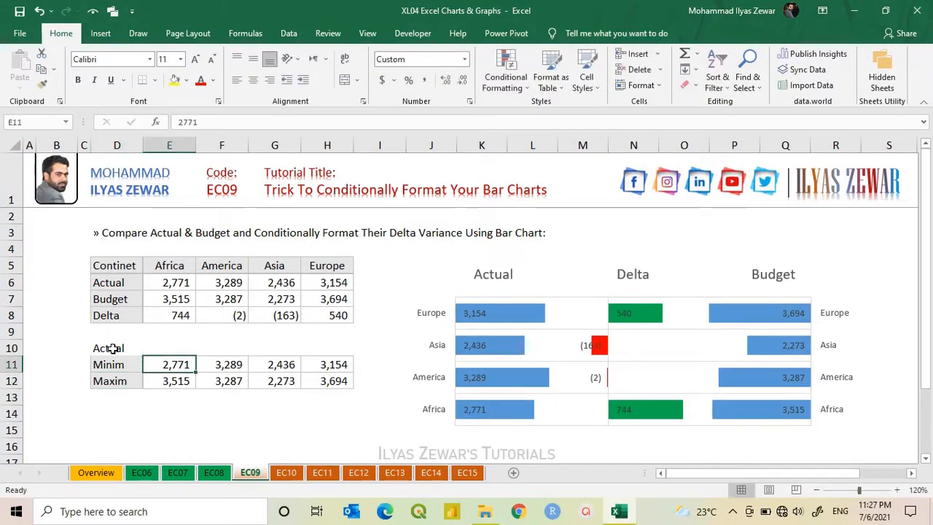
text(=if()
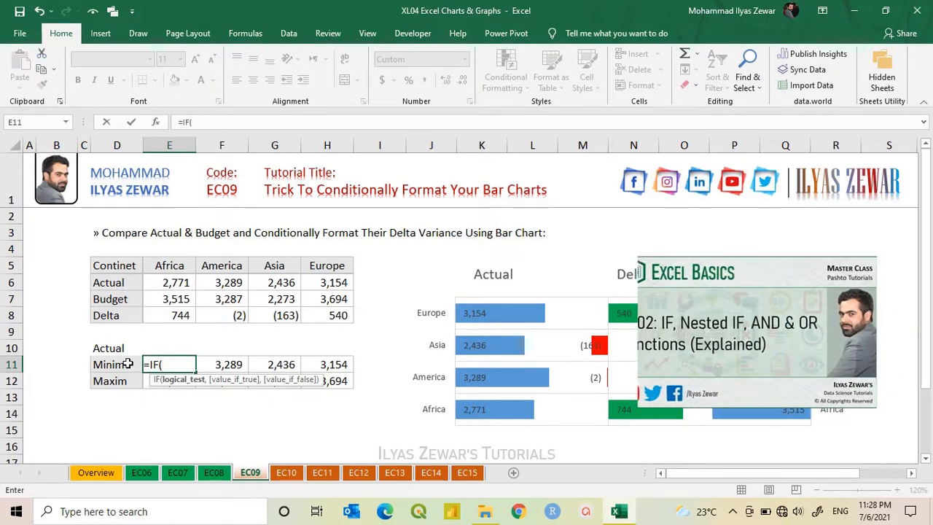
click(169, 283)
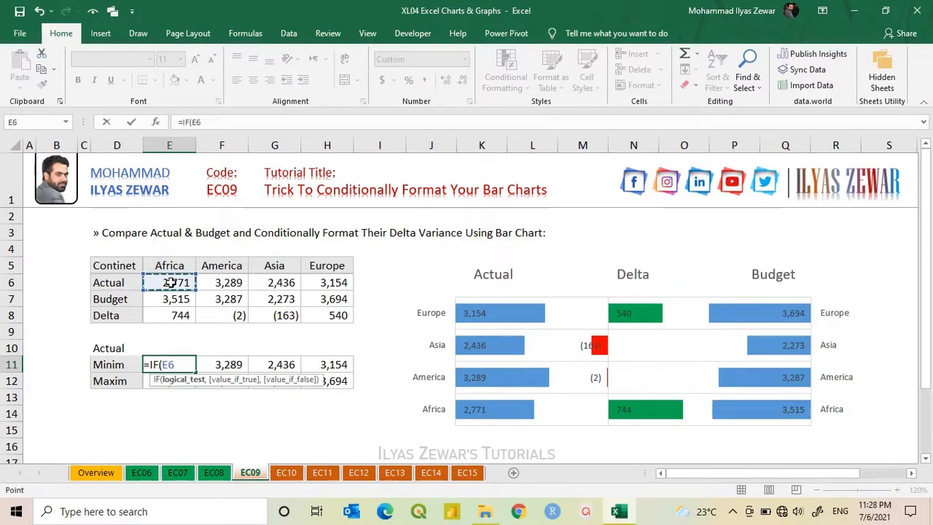
text(=)
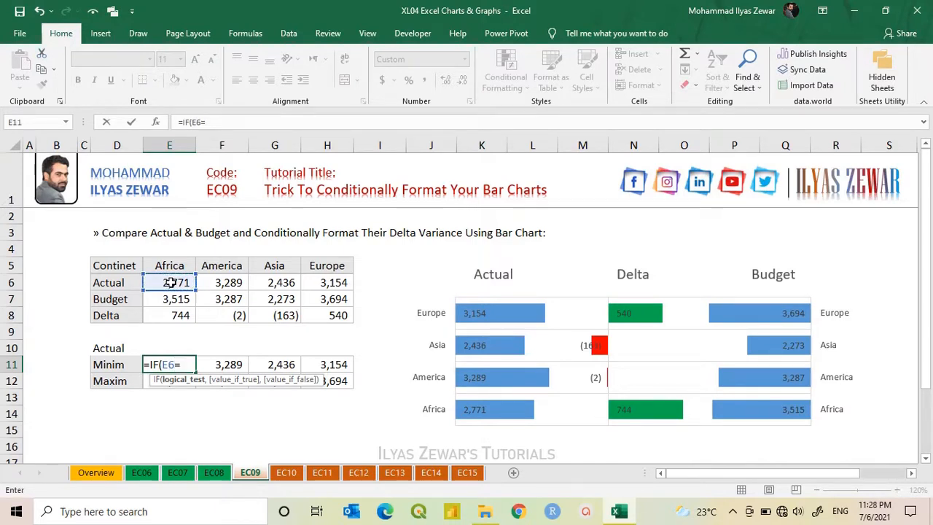
text(max)
key(Tab)
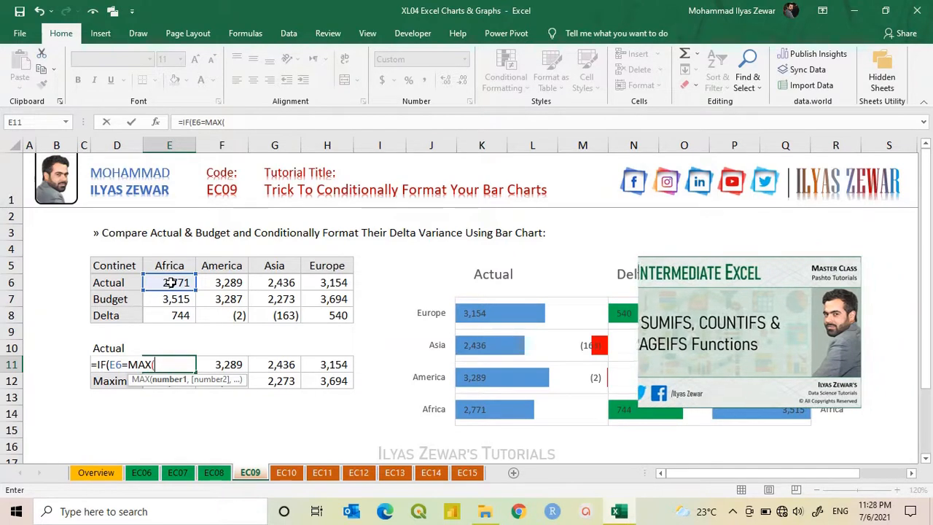
drag(172, 282, 319, 283)
key(F4)
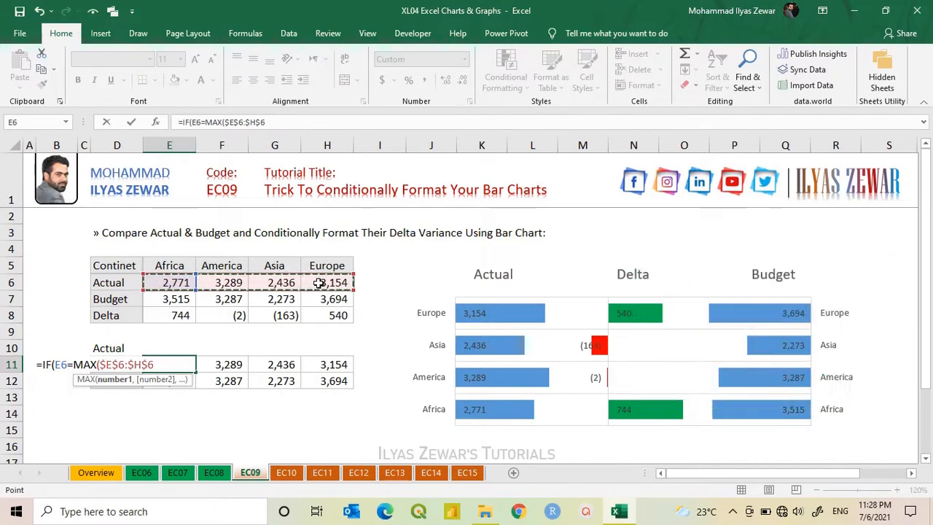
text(),)
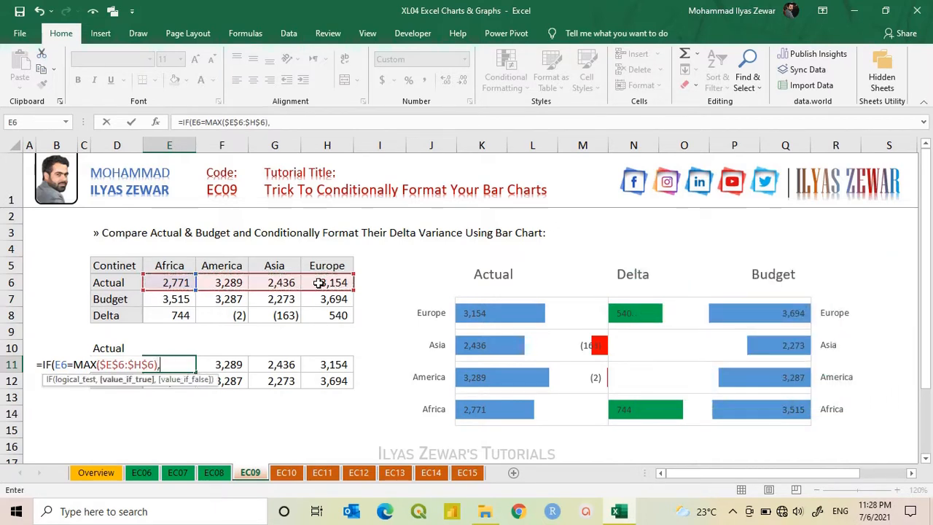
Complete the E11 formula to return E6 if true and NA() otherwise, and fill it across to H11.
click(176, 284)
text(,)
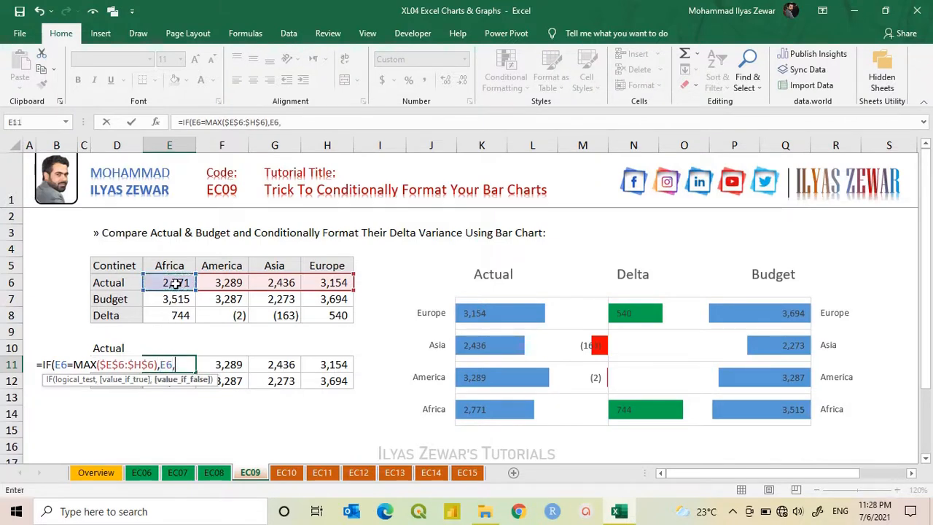
text(na)
double_click(191, 391)
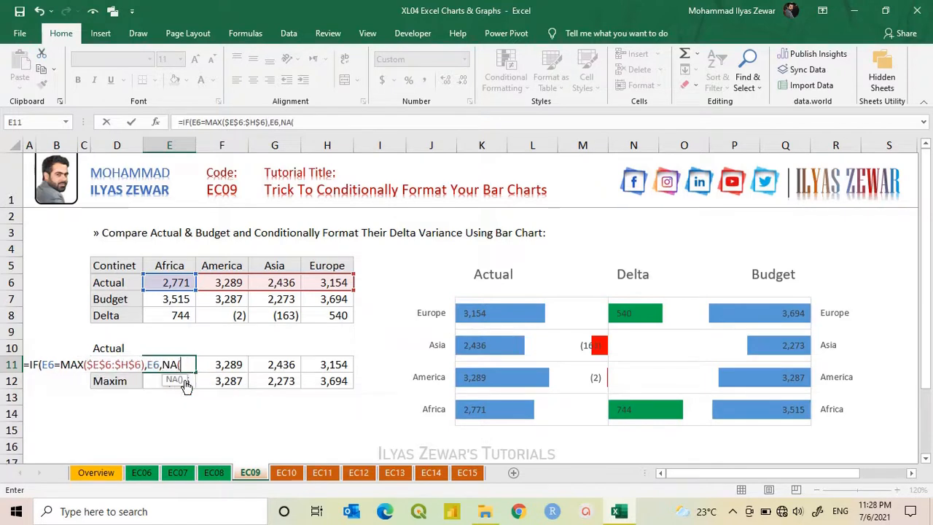
text()))
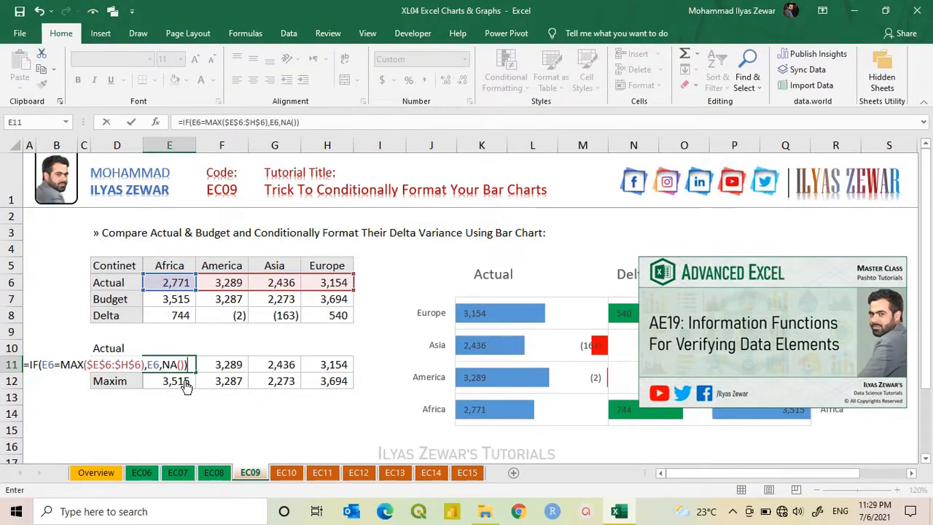
key(ctrl+Return)
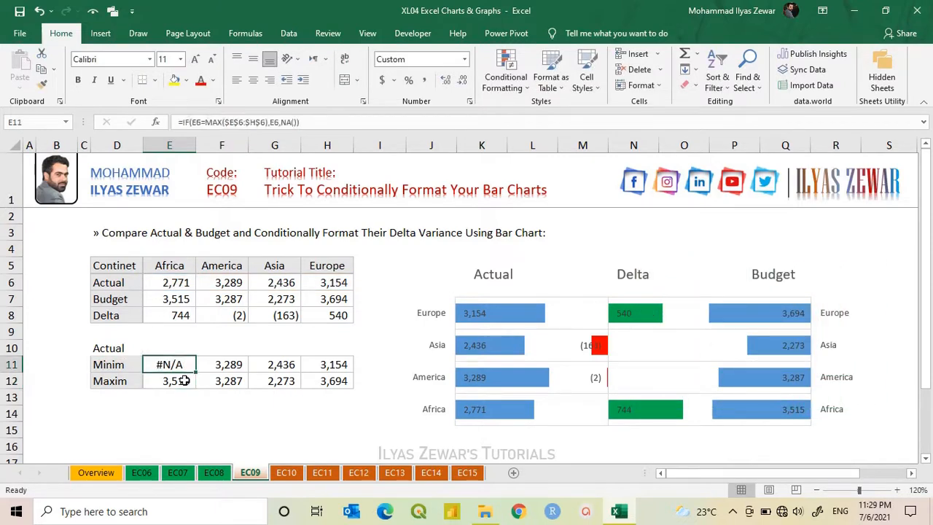
drag(198, 372, 339, 368)
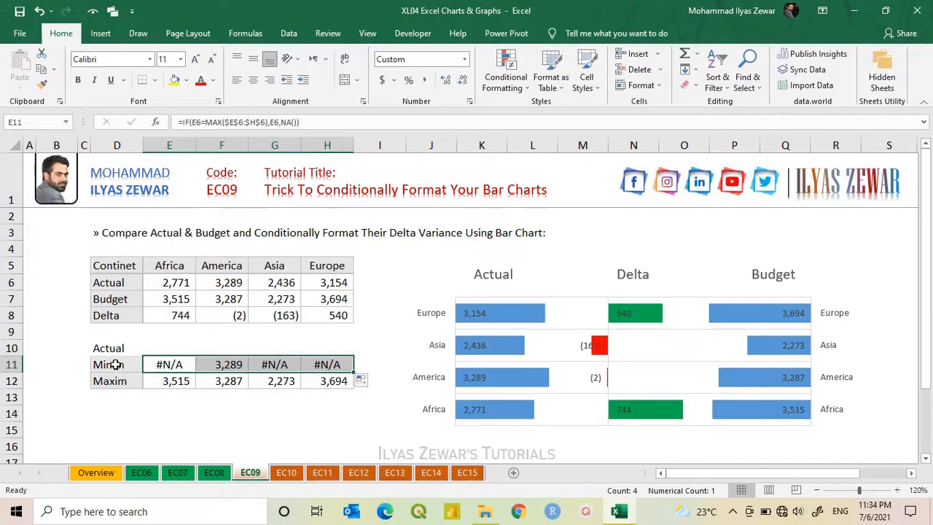
Swap the helper row labels so that D11 reads Maxim and D12 reads Minim.
click(116, 365)
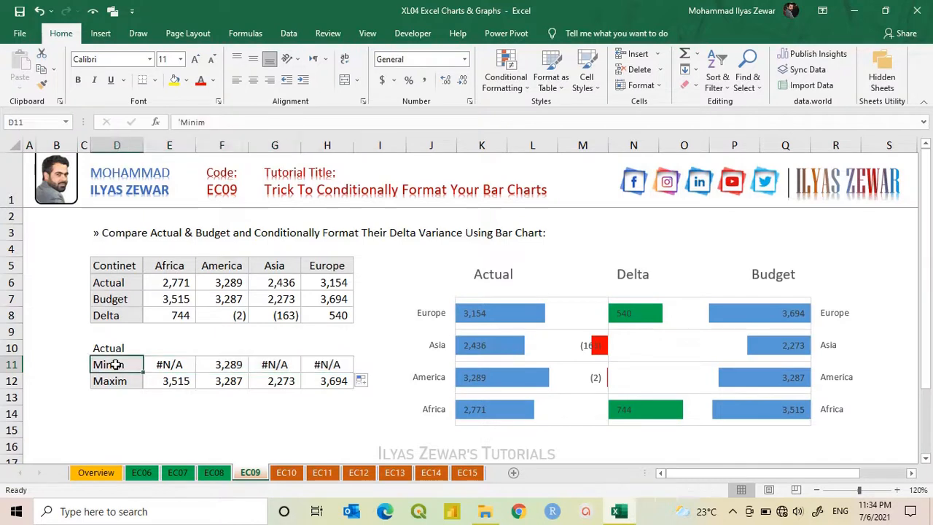
text(Maxim)
key(Return)
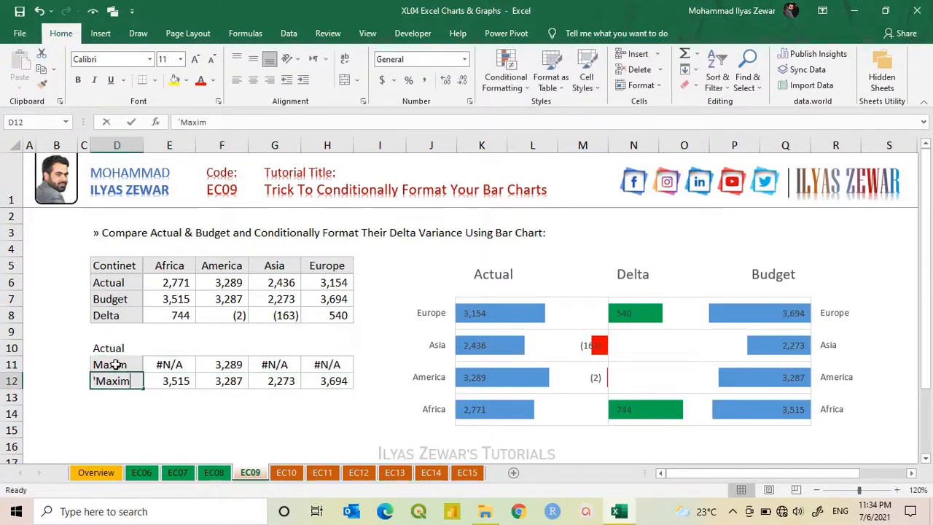
text(Minim)
key(Return)
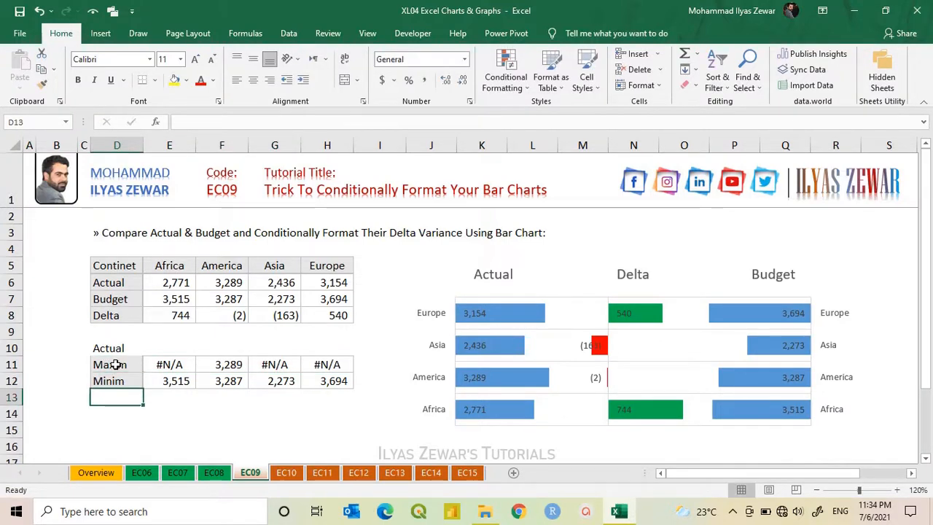
Copy the full formula text from E11, leaving that cell as it is.
key(Up)
key(Up)
key(Right)
key(F2)
key(shift+Home)
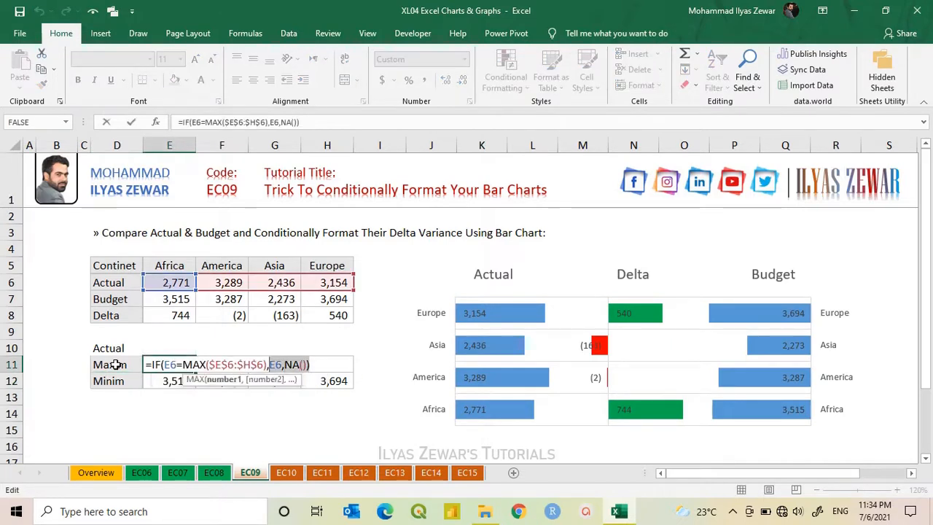
key(ctrl+c)
key(Return)
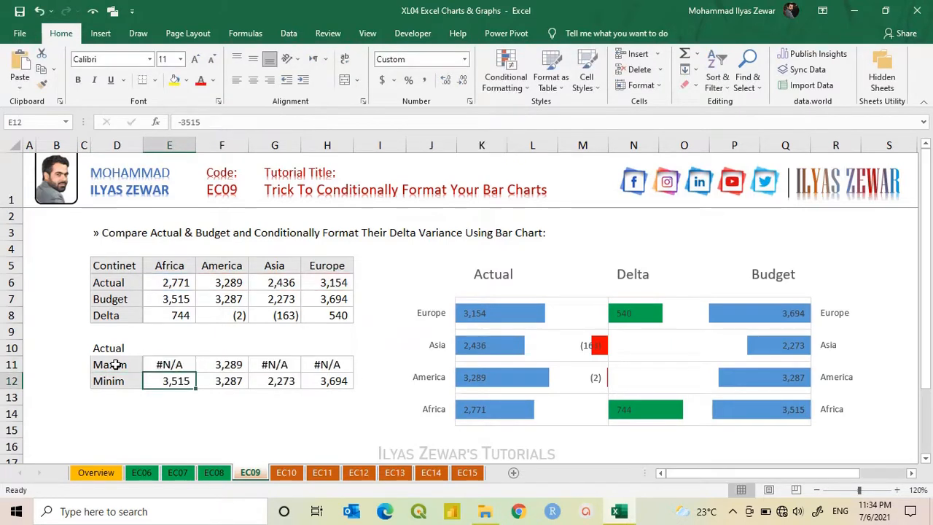
Enter the copied IF formula in E12 with MIN in place of MAX, testing E6 against $E$6:$H$6.
key(F2)
key(Home)
key(Left)
key(Left)
key(Left)
key(Left)
key(Left)
key(Left)
key(Left)
key(Left)
key(Left)
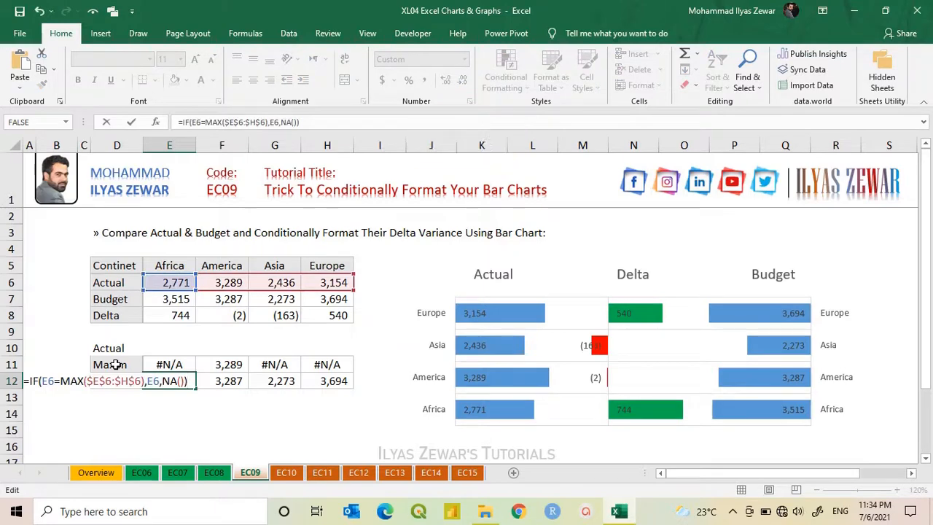
key(Left)
key(Left)
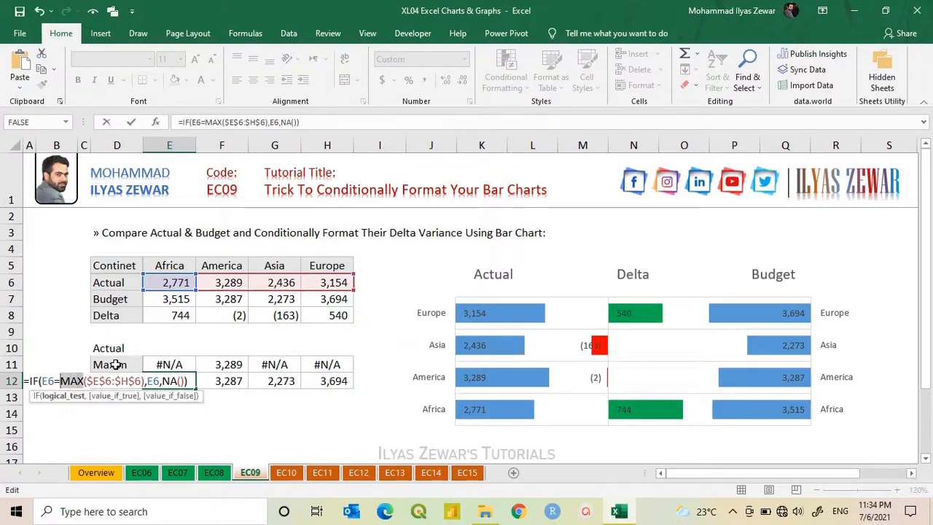
text(Min)
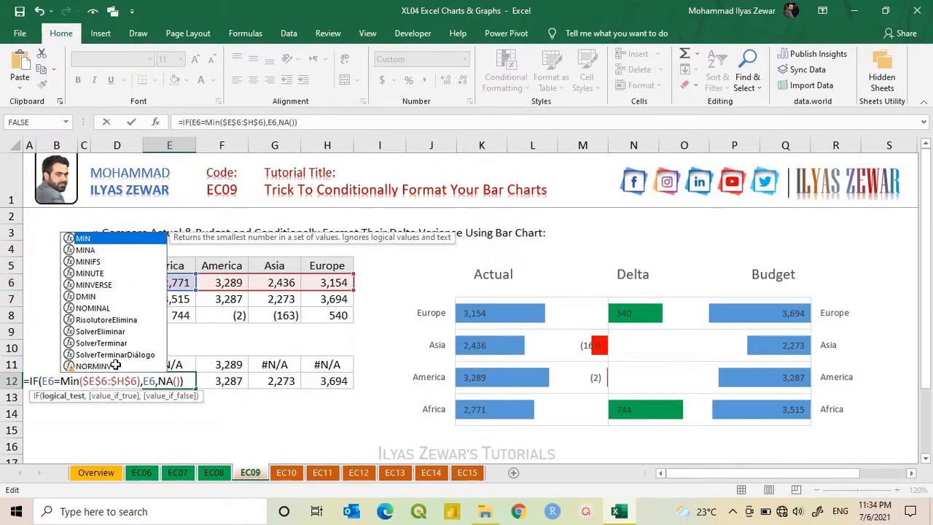
key(Return)
Copy the E12 formula across the Minim row to H12.
key(Up)
key(ctrl+c)
key(shift+Right)
key(shift+Right)
key(shift+Right)
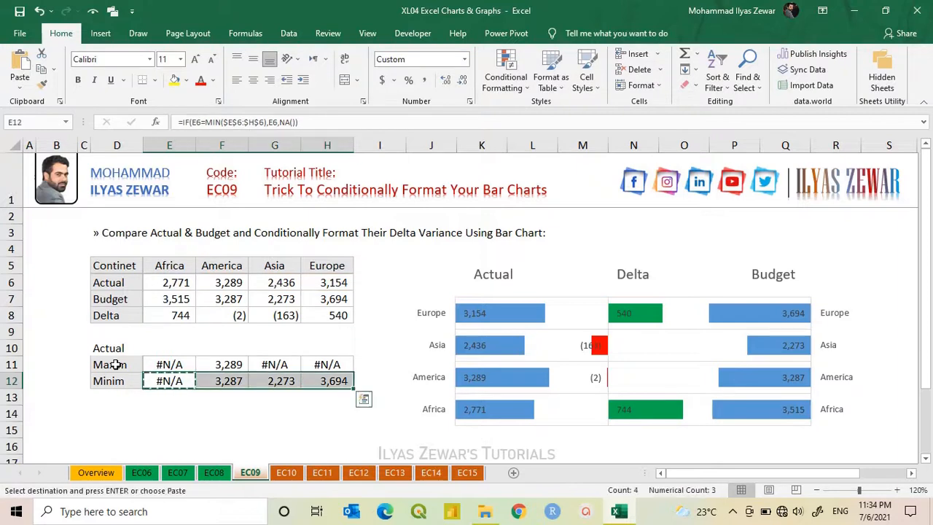
key(ctrl+v)
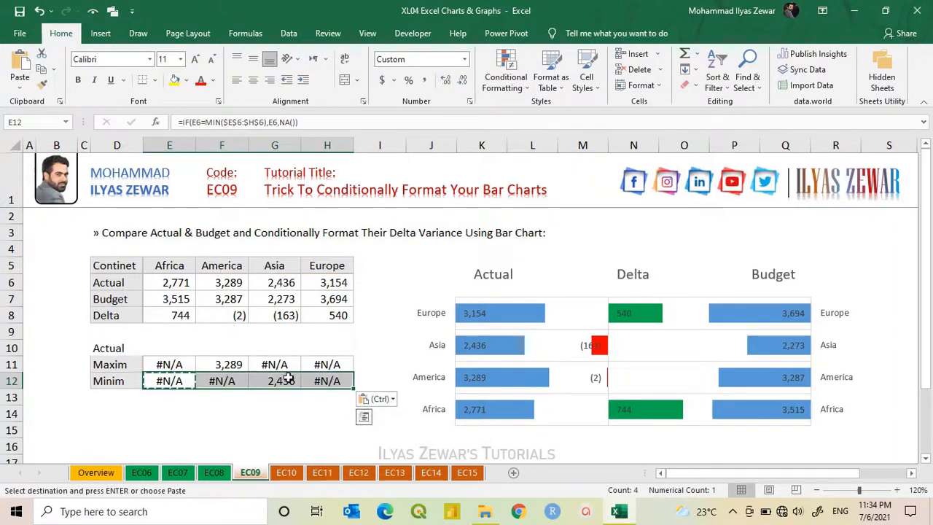
drag(125, 365, 122, 380)
key(Escape)
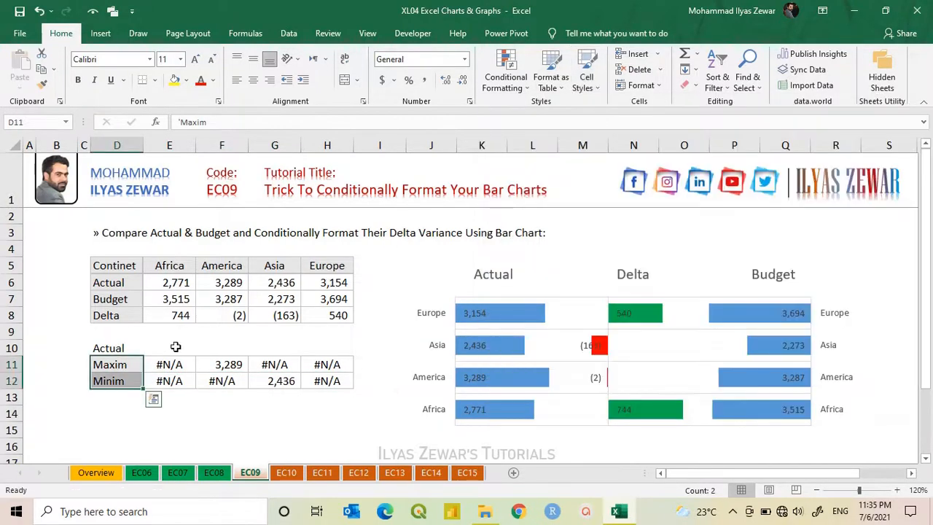
Duplicate the Actual helper block D10:H12 at D14 and retitle the copy as Budget.
drag(113, 345, 312, 377)
key(ctrl+c)
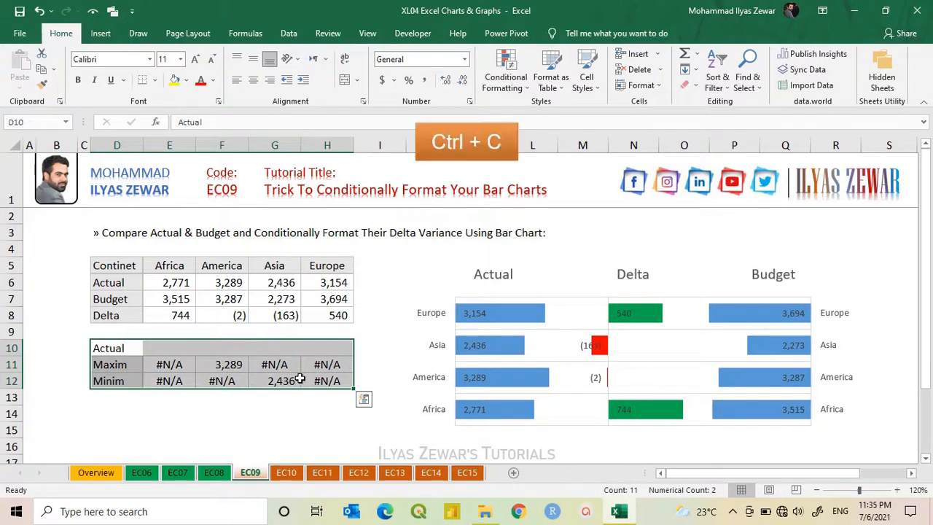
click(118, 417)
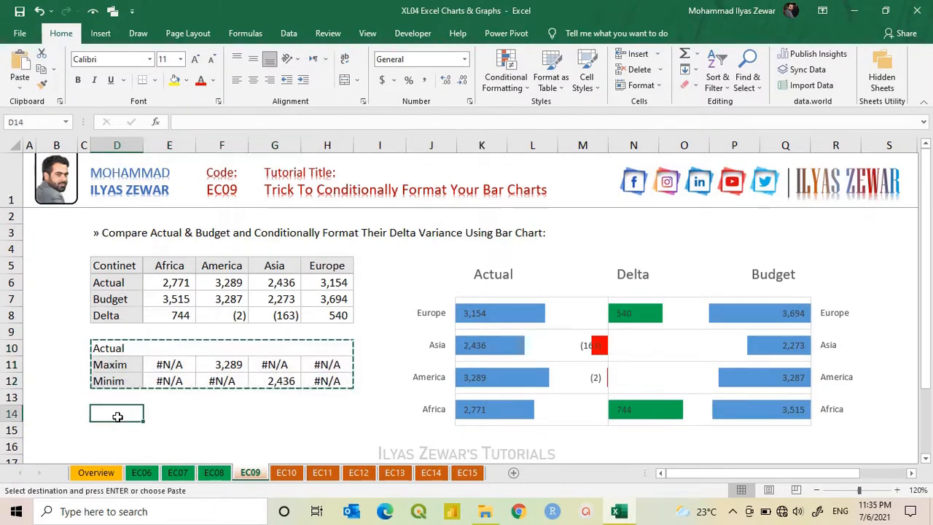
key(ctrl+v)
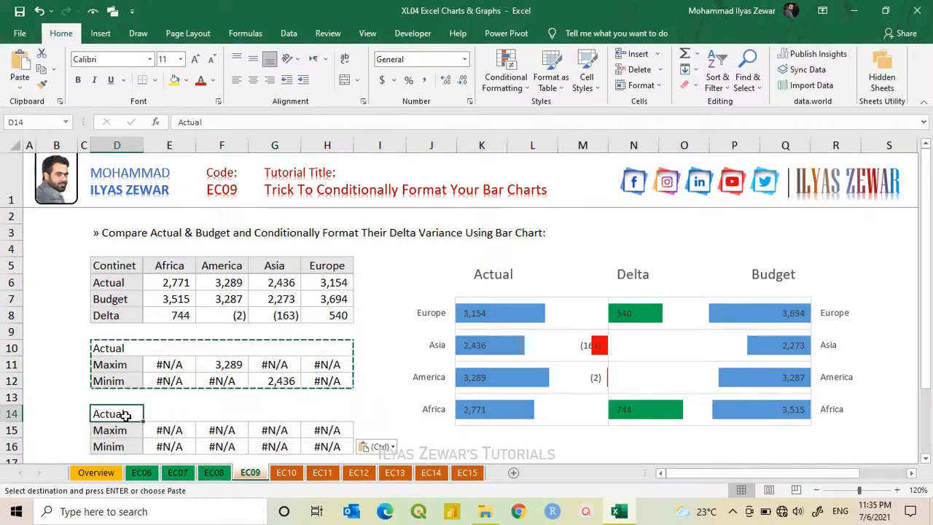
key(Escape)
text(Budget)
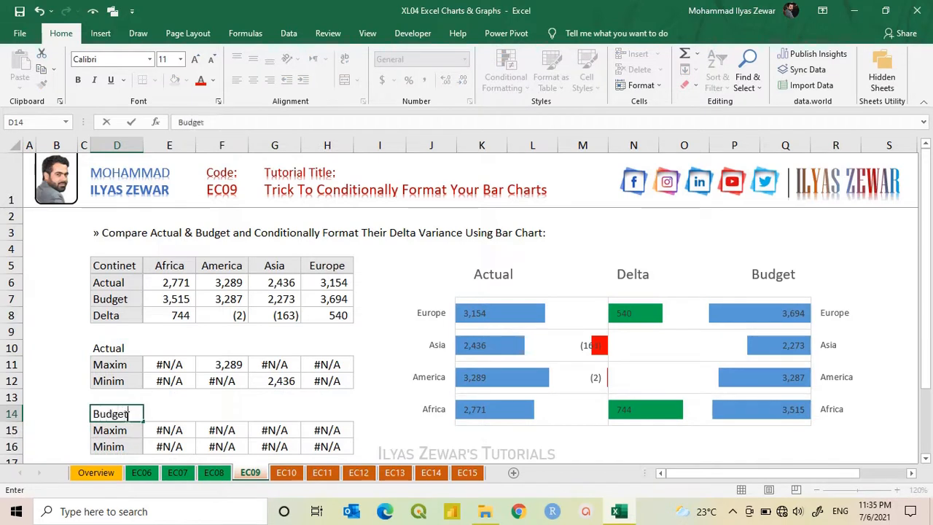
Clear the copied formulas from E15:H16 in the Budget helper block.
key(Return)
key(Right)
key(ctrl+shift+Down)
key(ctrl+shift+Right)
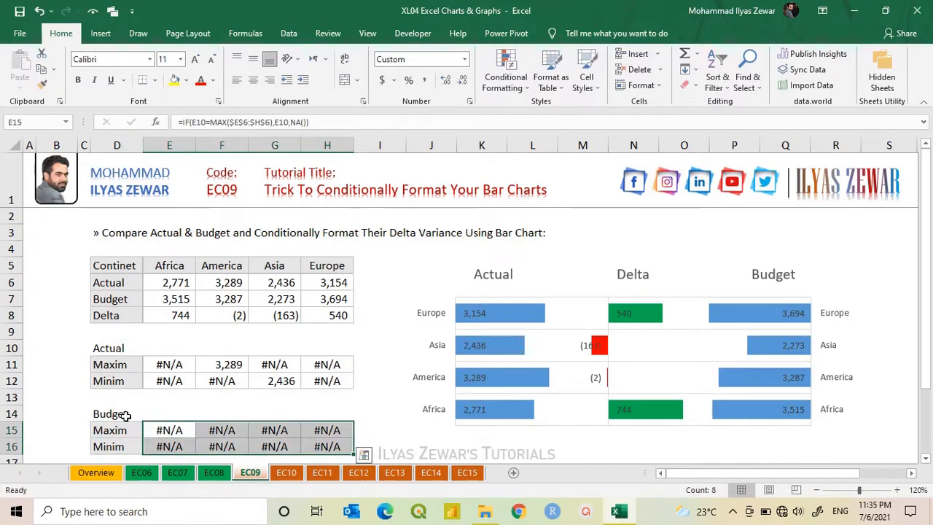
key(Delete)
Begin an IF formula in E15 that tests whether E7 equals MIN($E$7:$H$7).
text(=IF()
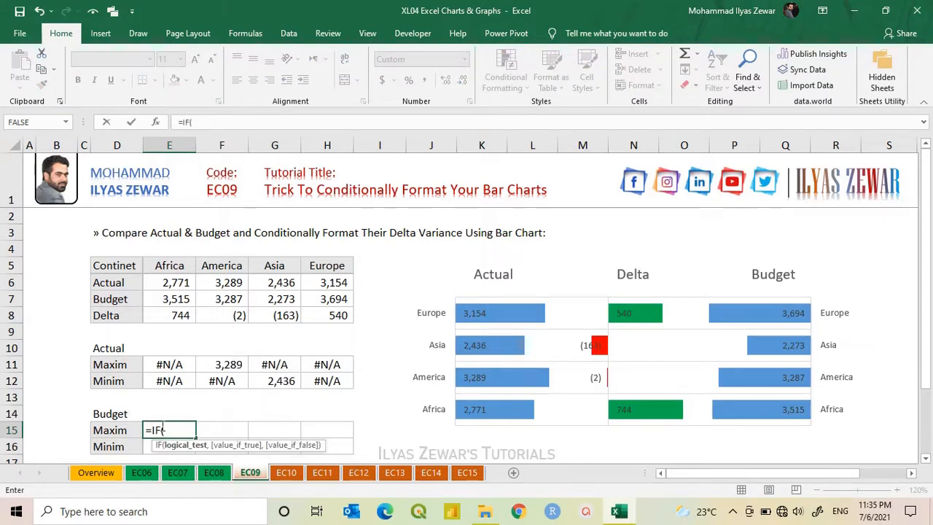
click(169, 300)
text(=)
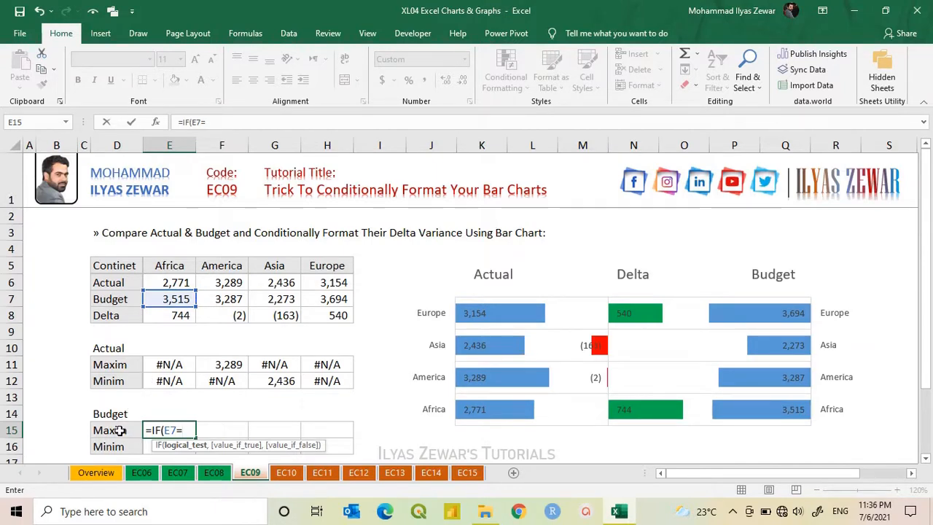
text(min)
key(Tab)
drag(171, 299, 331, 299)
key(F4)
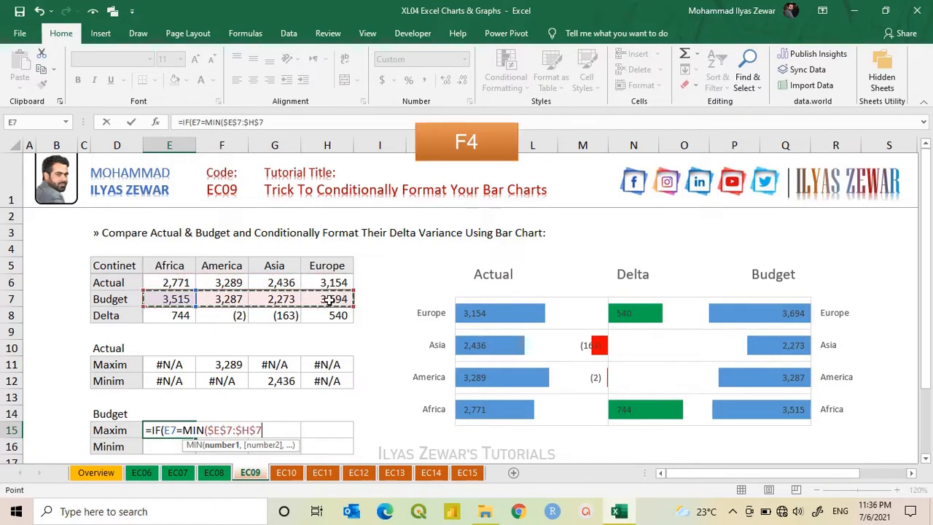
text(),)
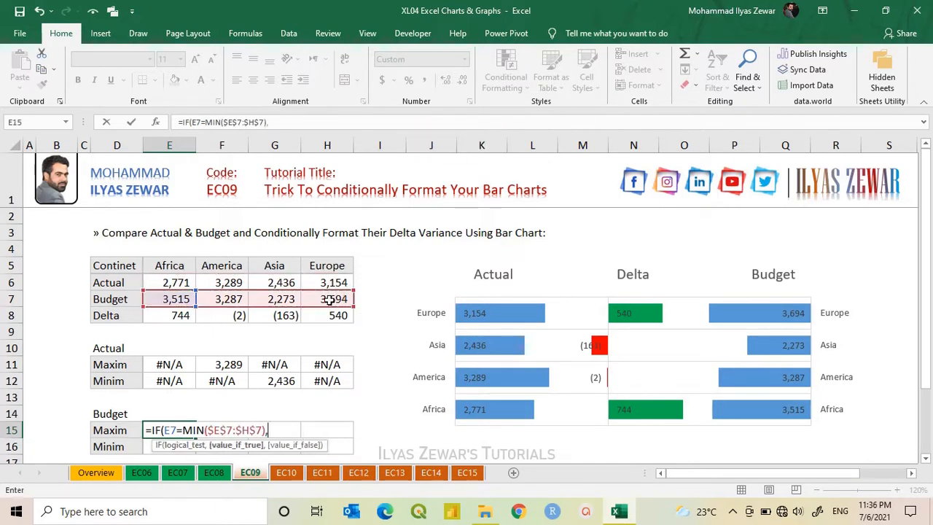
Complete the E15 formula to return E7 if true and NA() otherwise, and fill it across to H15.
click(173, 300)
text(,)
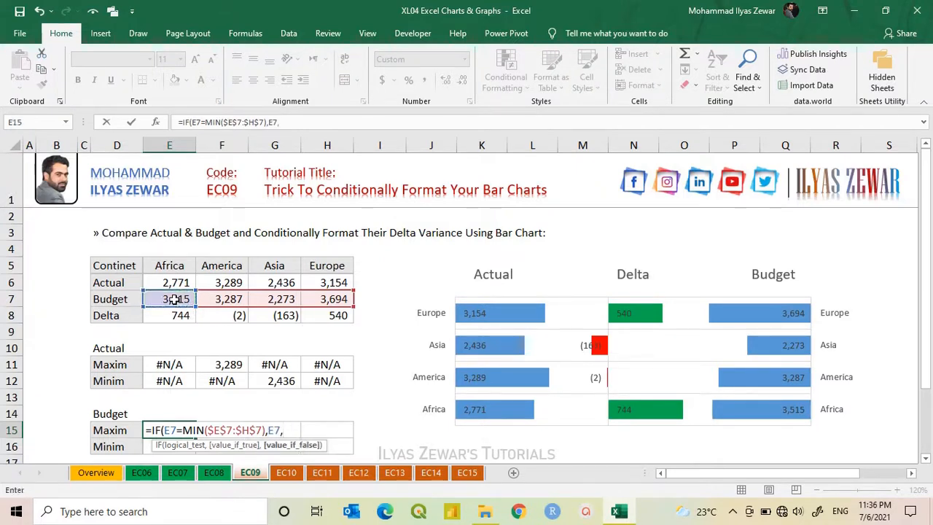
text(NA)
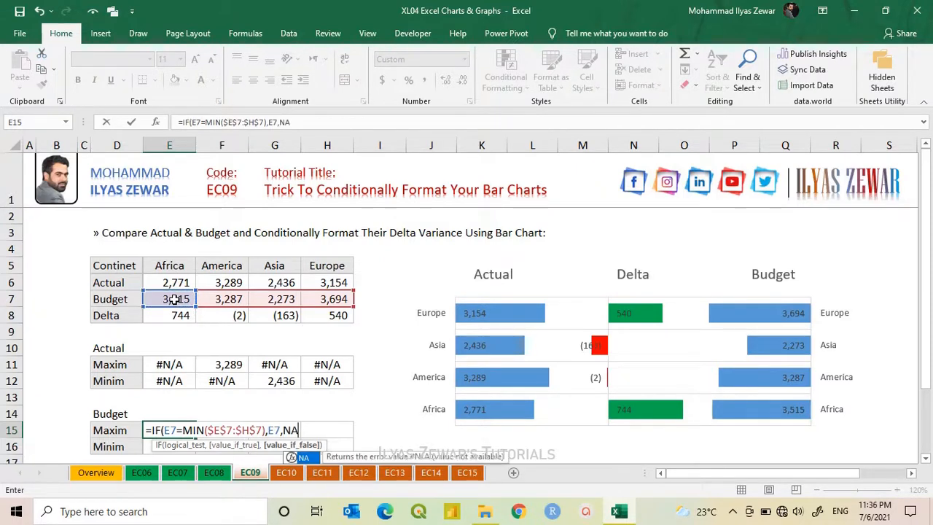
text(()))
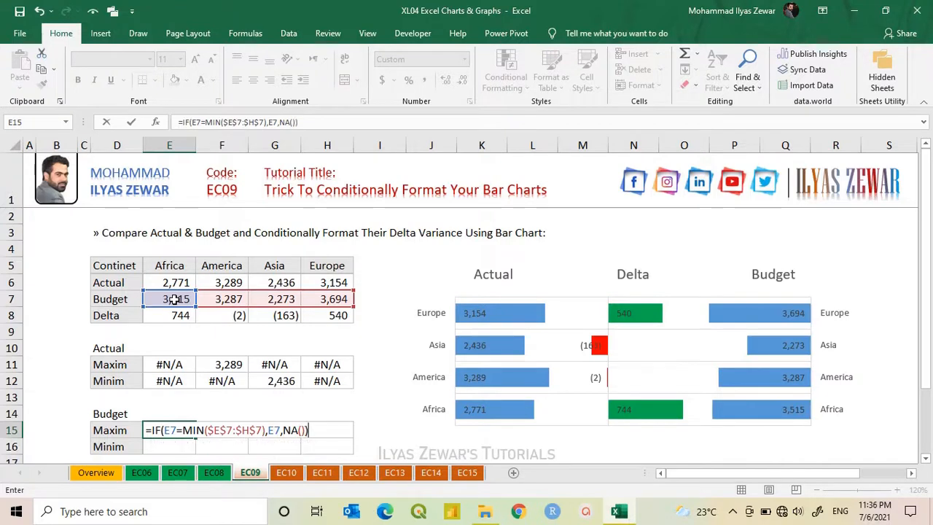
key(Return)
key(Up)
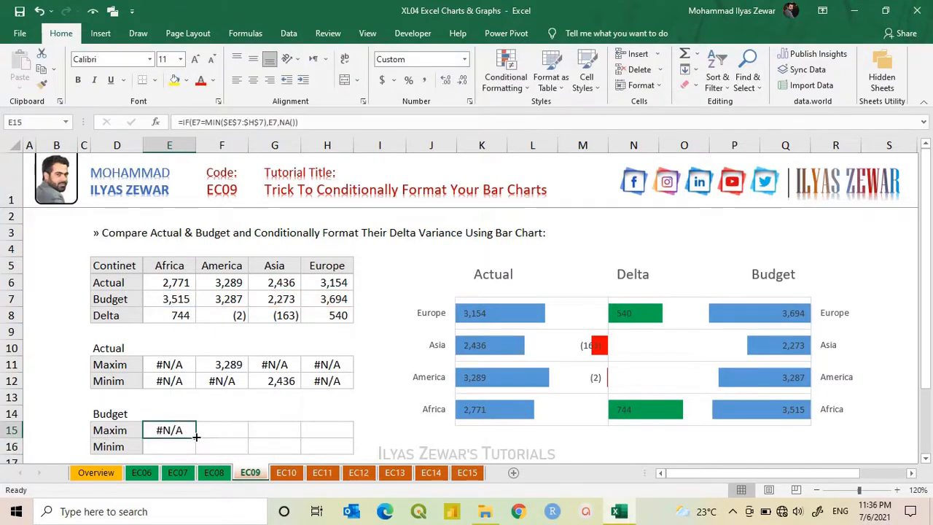
drag(195, 436, 330, 440)
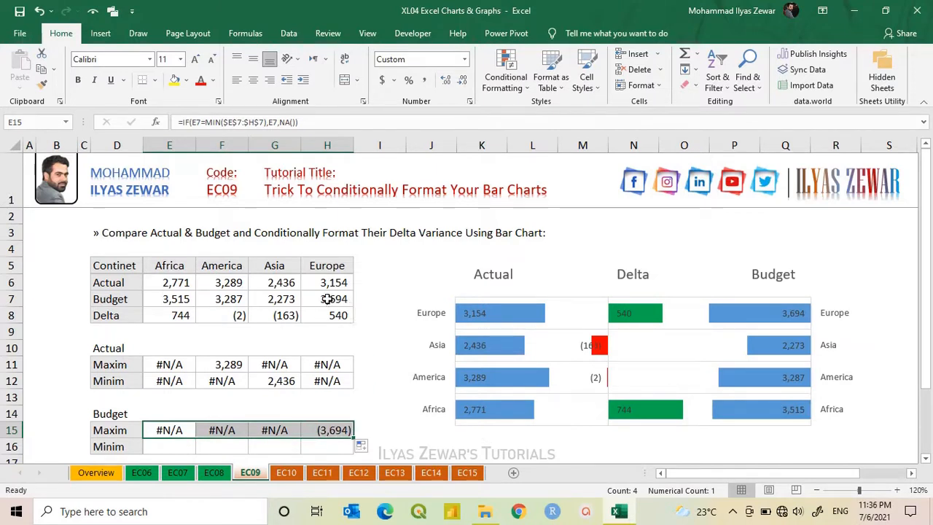
Reuse the full E15 formula text in E16, replacing MIN with MAX and keeping the same cell references.
double_click(175, 431)
key(Home)
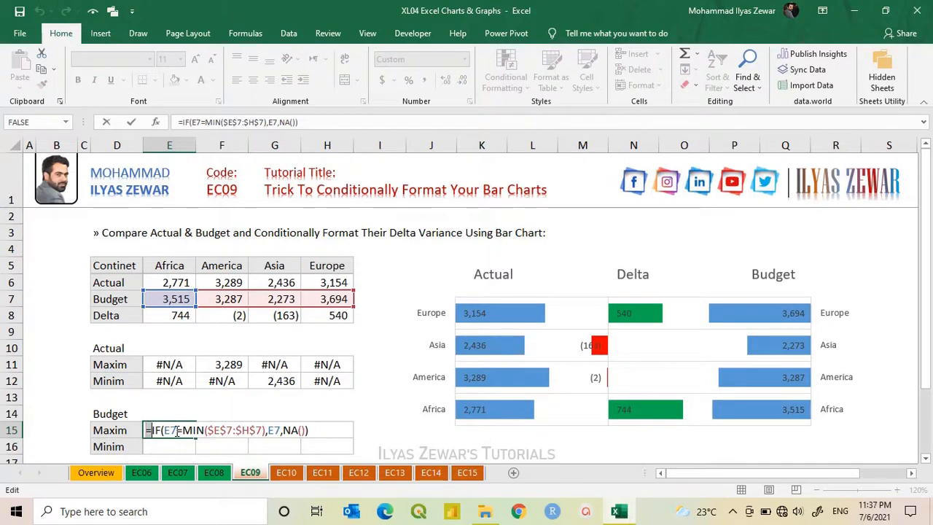
key(shift+End)
key(ctrl+c)
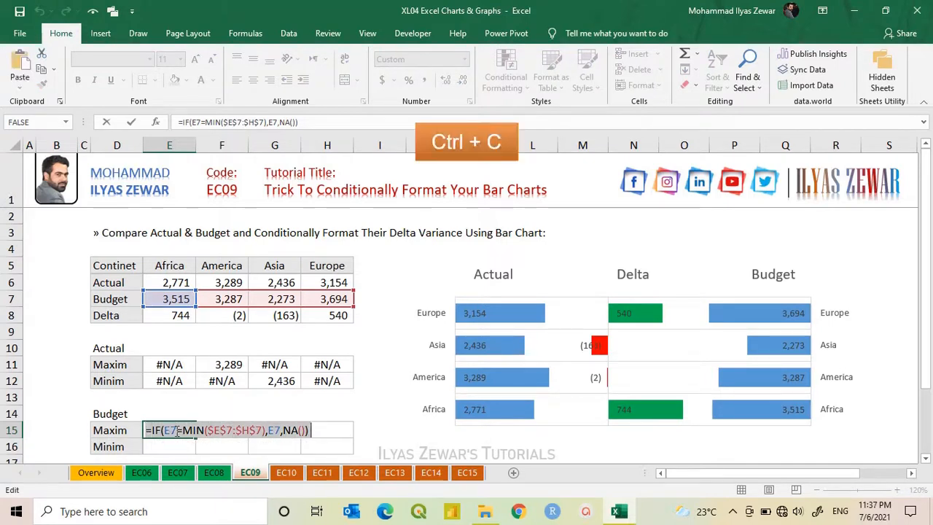
key(Escape)
key(Down)
key(ctrl+v)
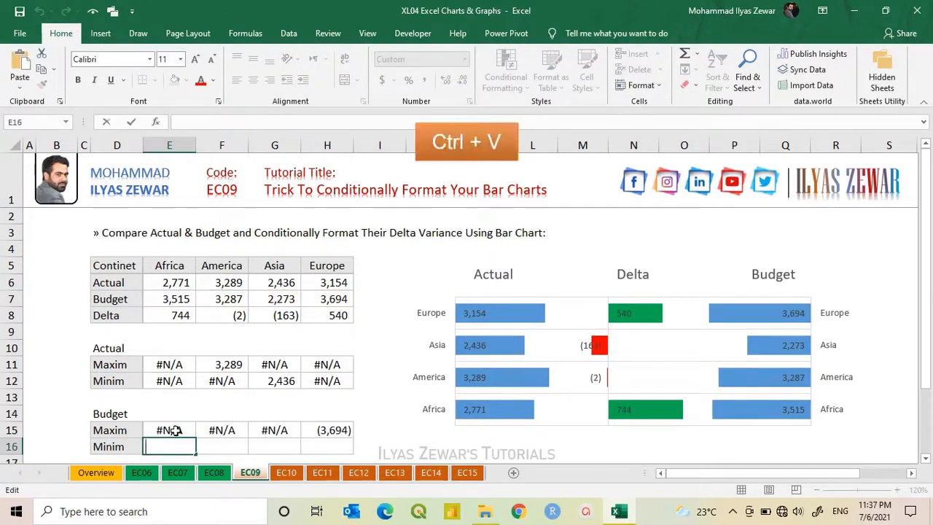
key(Left)
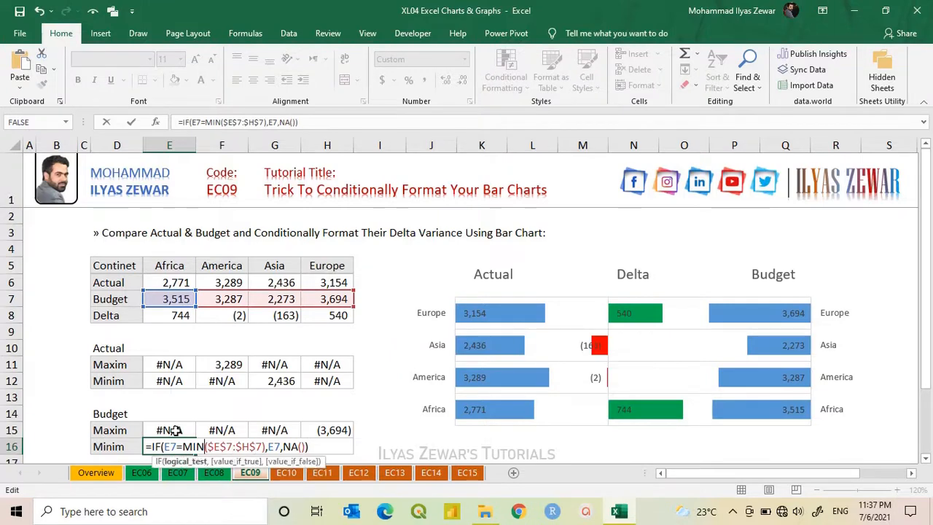
key(BackSpace)
key(BackSpace)
text(AX)
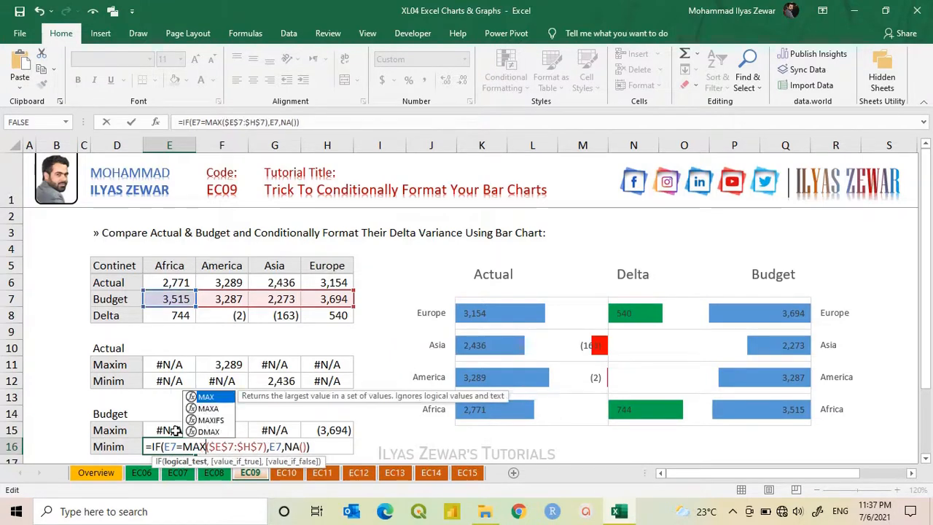
key(Return)
Copy the E16 formula across the Budget Minim row to H16.
click(175, 430)
key(ctrl+c)
key(shift+Right)
key(shift+Right)
key(shift+Right)
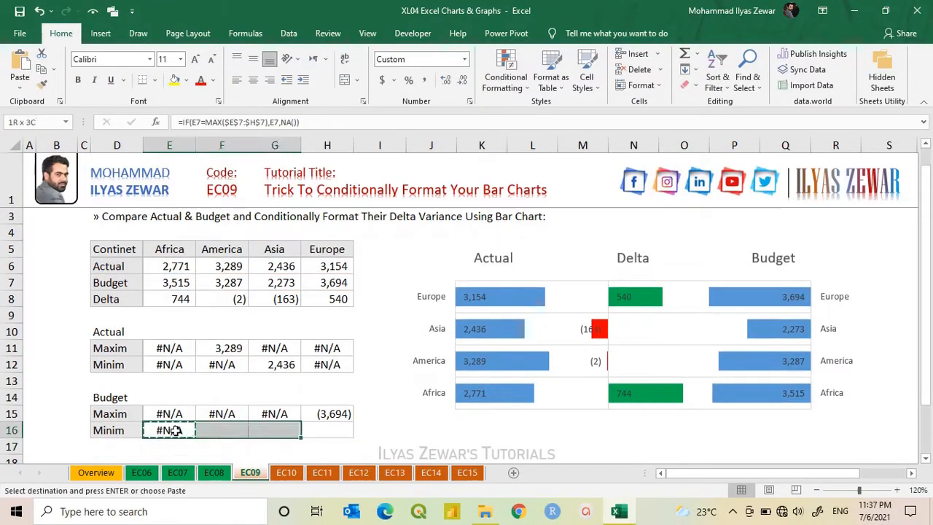
key(ctrl+v)
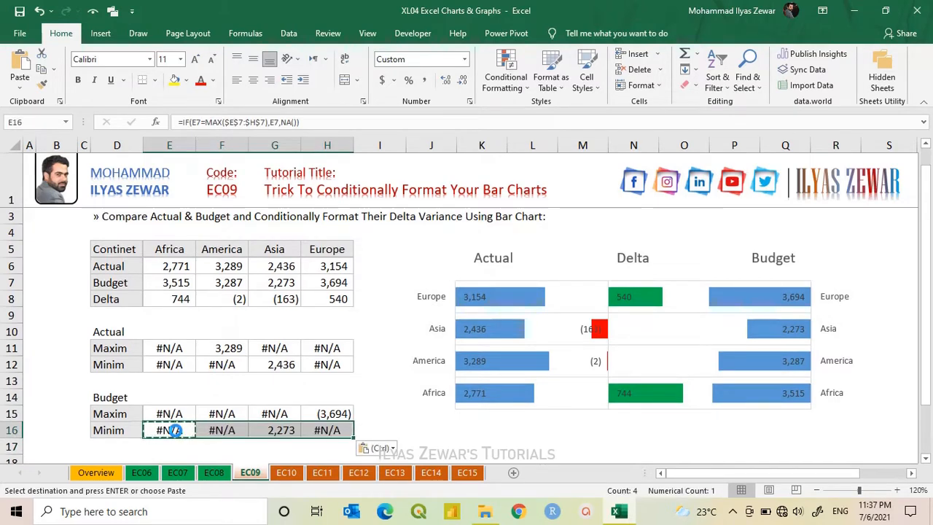
scroll(192, 441, up, 1)
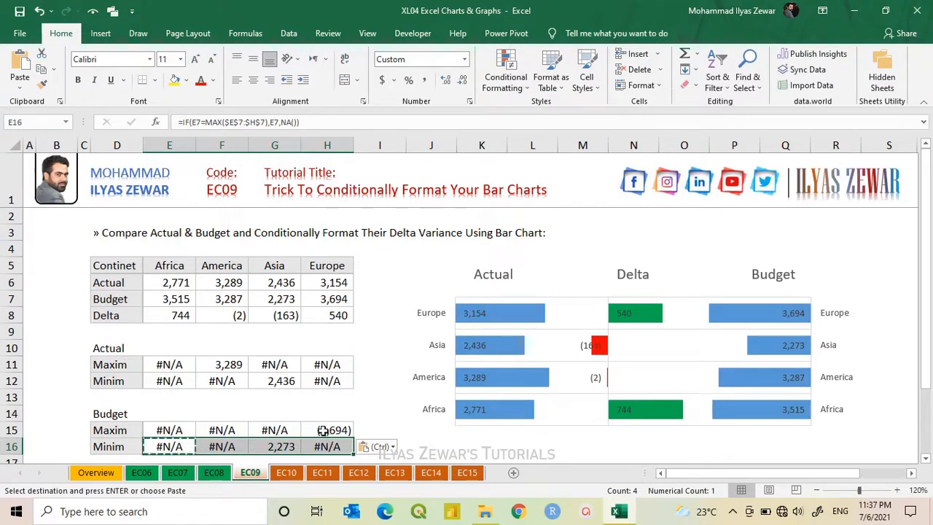
Edit the custom number format of E15:H15 so its negative section is _(* #,##0 without parentheses.
drag(178, 430, 313, 431)
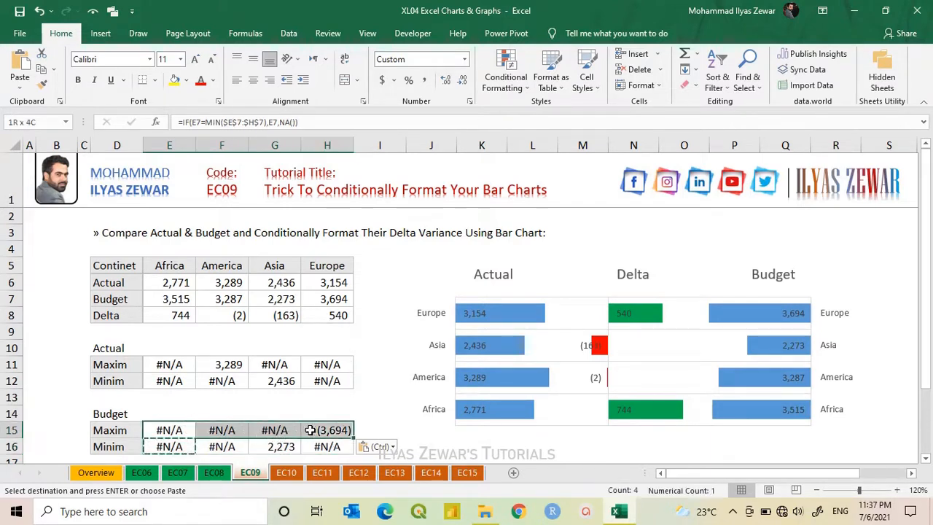
click(470, 102)
click(420, 230)
key(BackSpace)
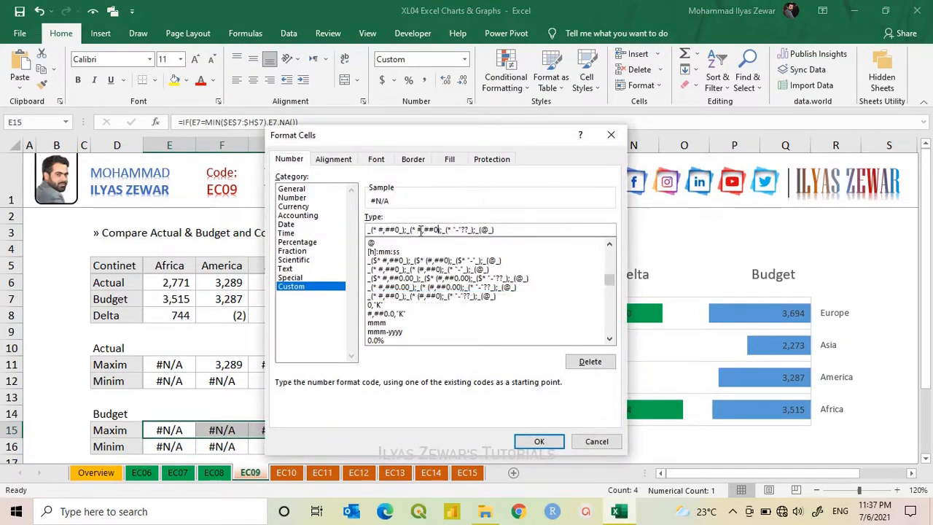
key(Return)
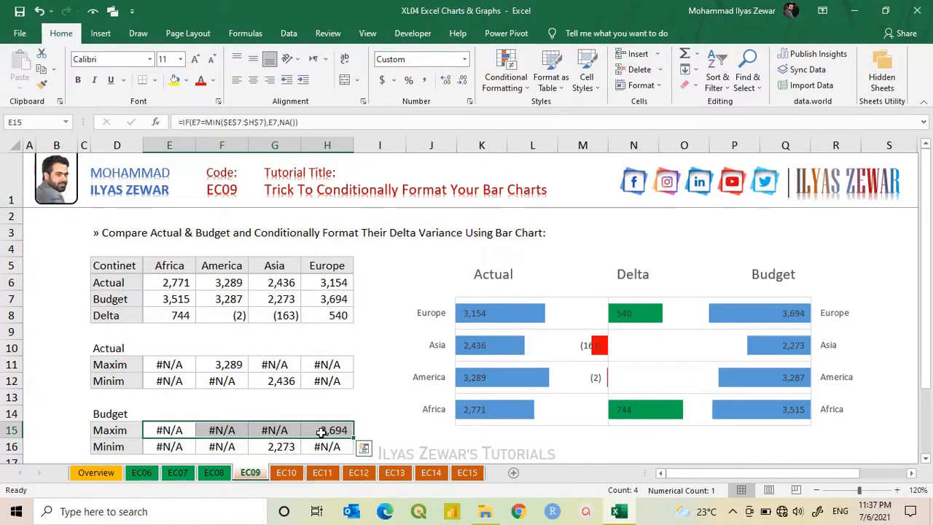
Add a series to the Actual chart with its name from D11 (Maxim) and its values from E11:H11.
click(540, 340)
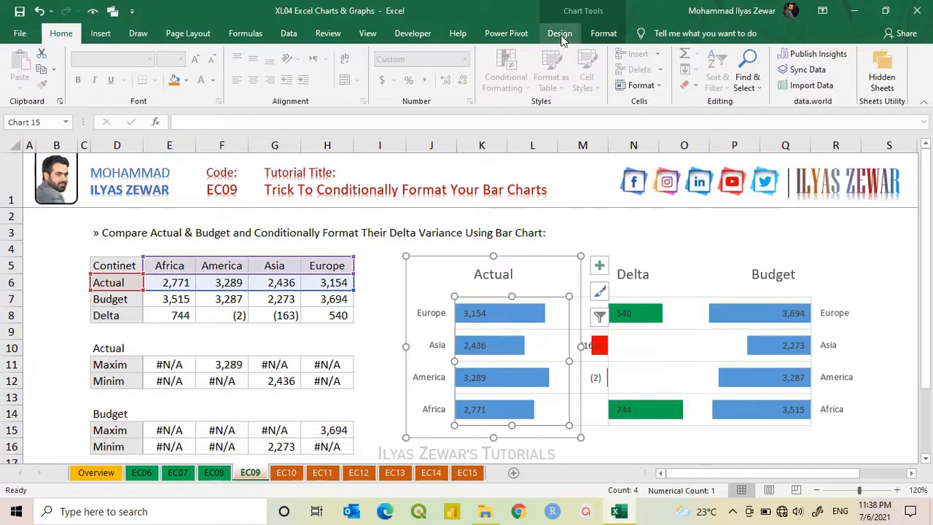
click(559, 32)
click(697, 73)
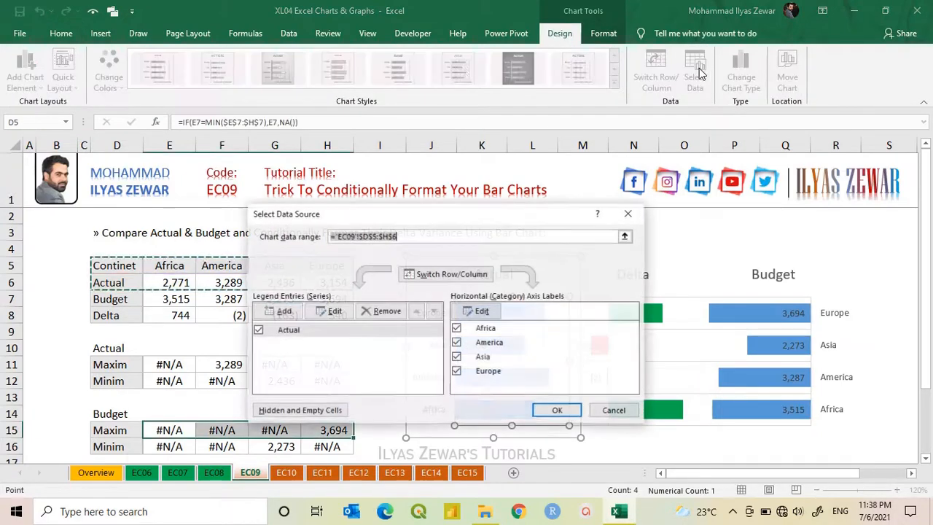
click(279, 311)
click(117, 365)
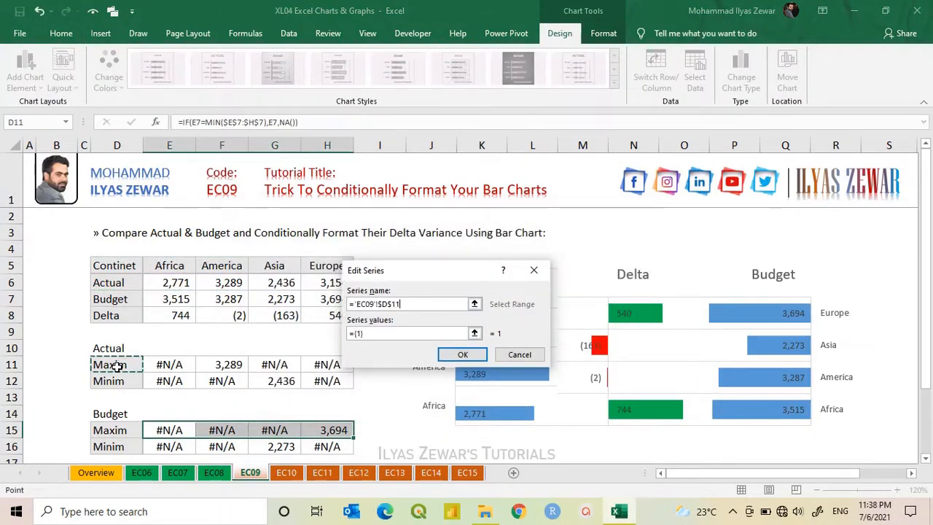
click(475, 333)
drag(180, 368, 320, 364)
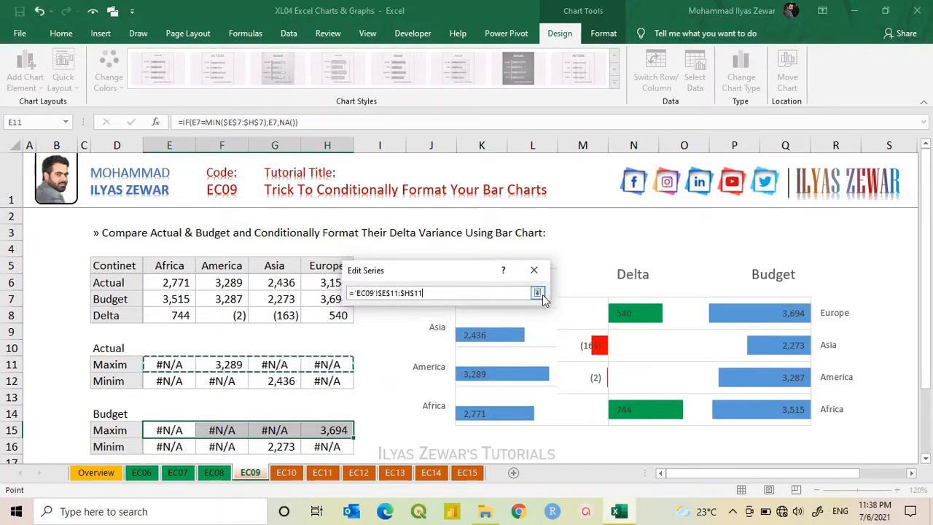
click(537, 293)
click(468, 360)
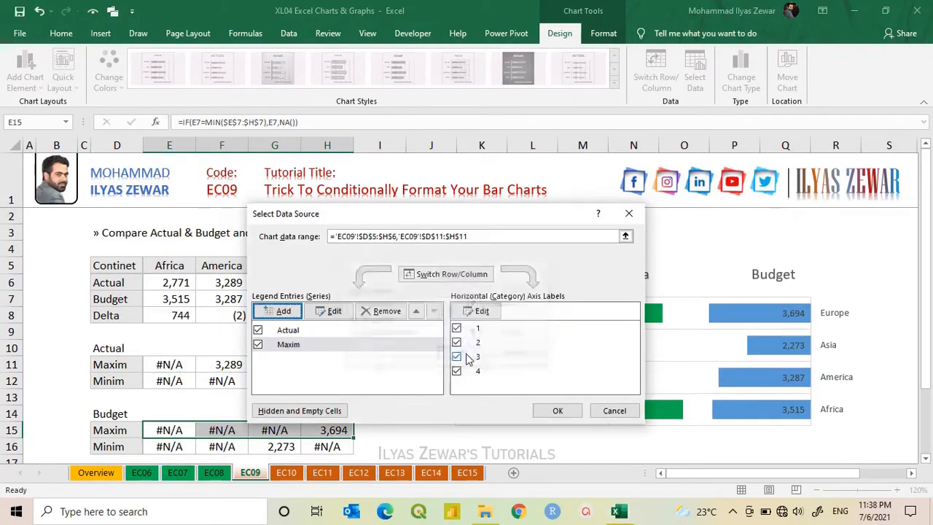
Add another series to the Actual chart, named from D12 (Minim) with values E12:H12, and apply the data source changes.
click(281, 311)
click(118, 380)
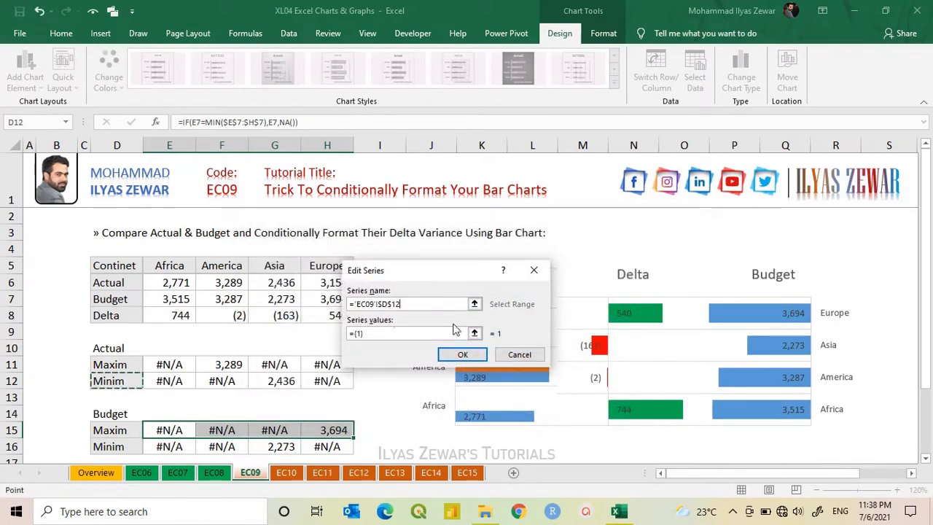
click(474, 332)
drag(180, 379, 330, 377)
click(537, 292)
click(474, 355)
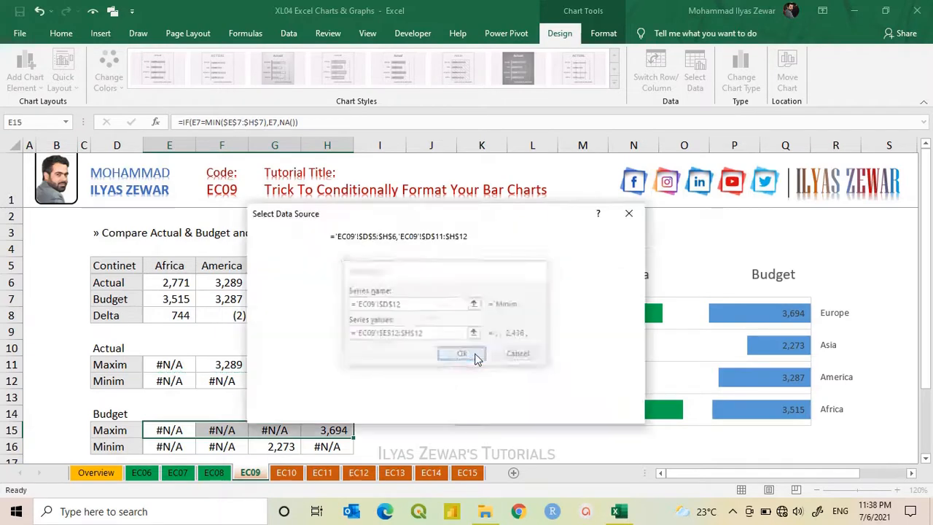
click(557, 417)
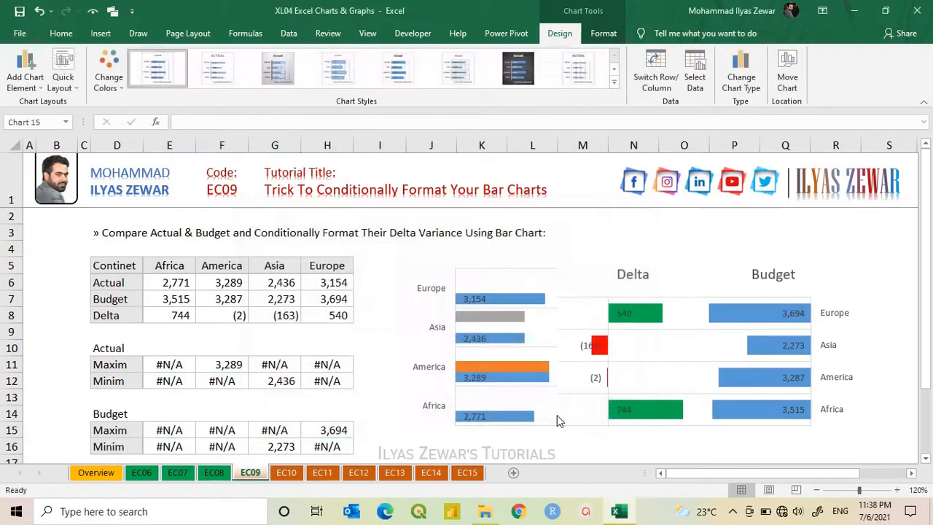
Set the series overlap of the Actual chart's bars to 100%.
double_click(510, 366)
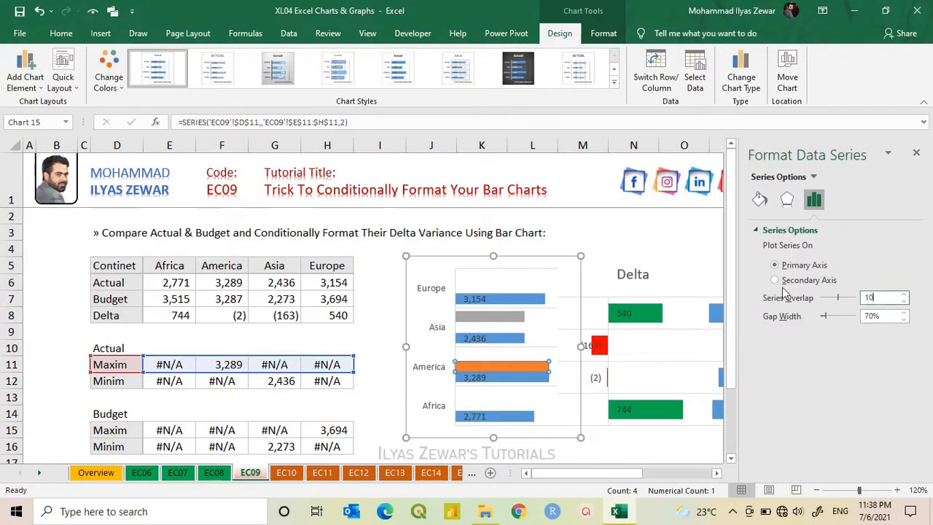
key(Return)
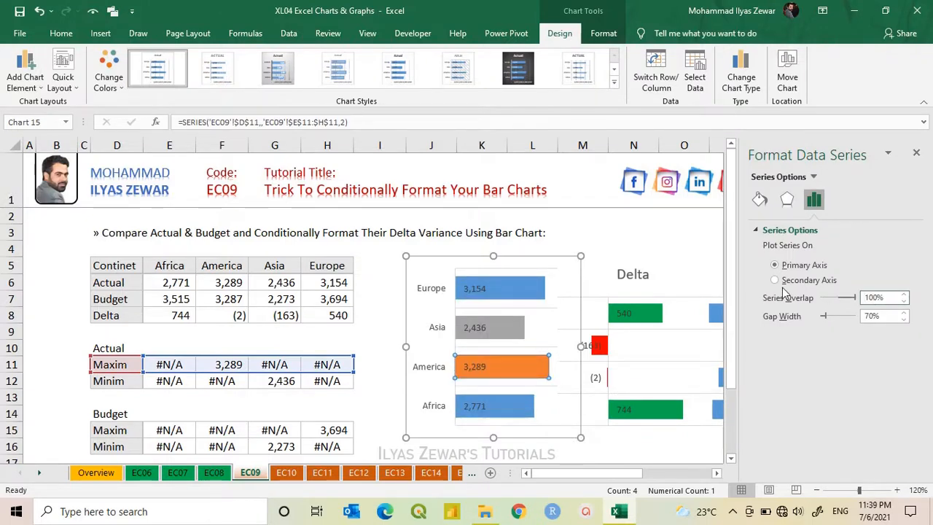
click(916, 153)
key(Escape)
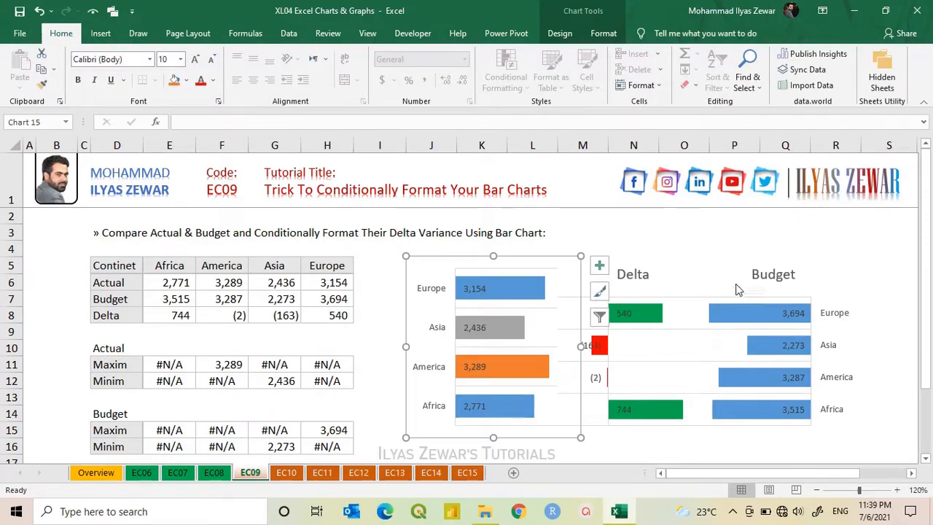
Add a series to the Budget chart with its name from D15 (Maxim) and its values from E15:H15.
click(736, 283)
click(560, 32)
click(694, 82)
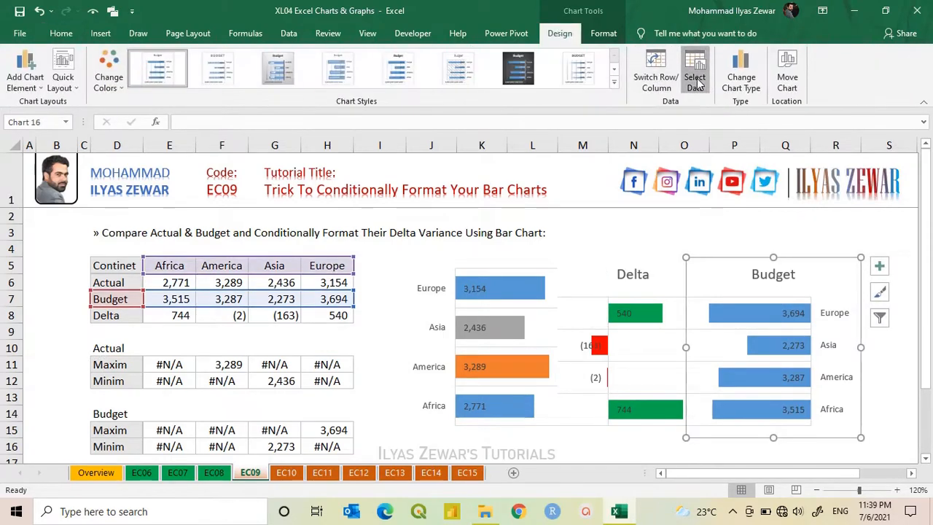
click(277, 310)
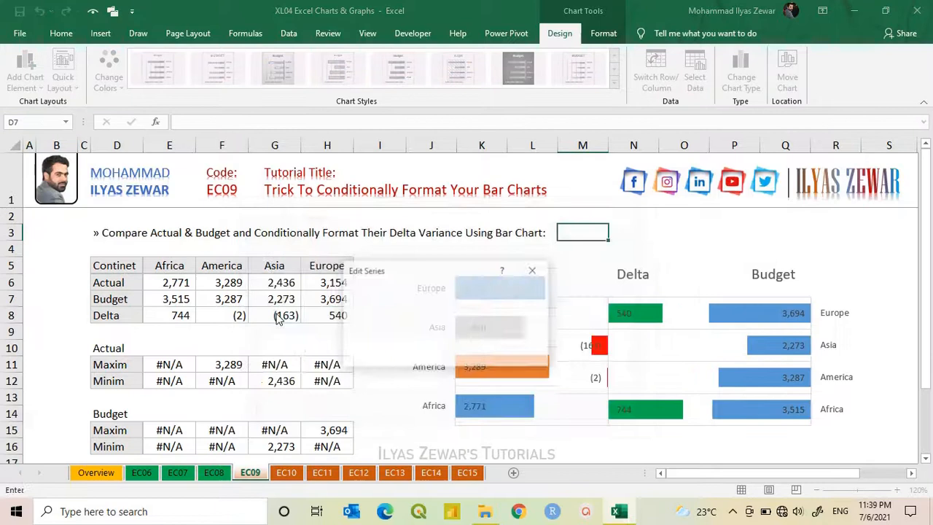
click(123, 430)
click(474, 333)
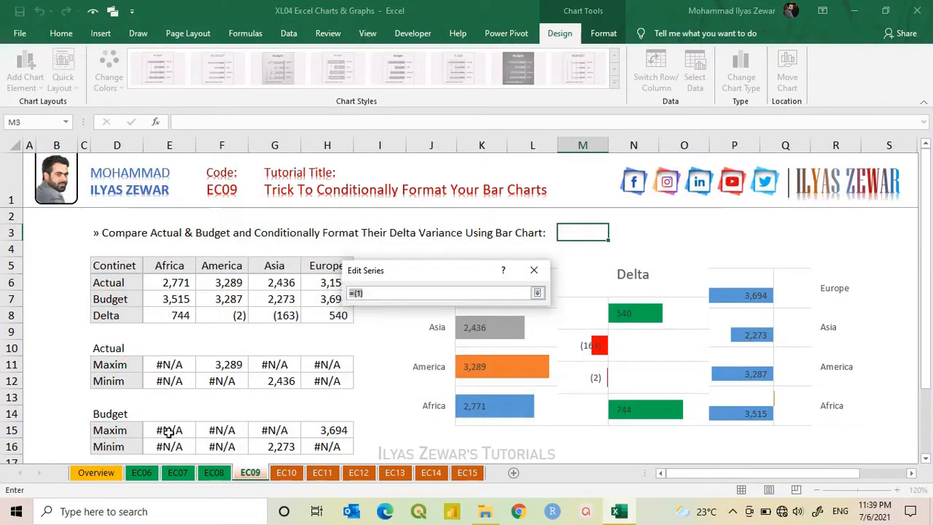
drag(169, 432, 331, 430)
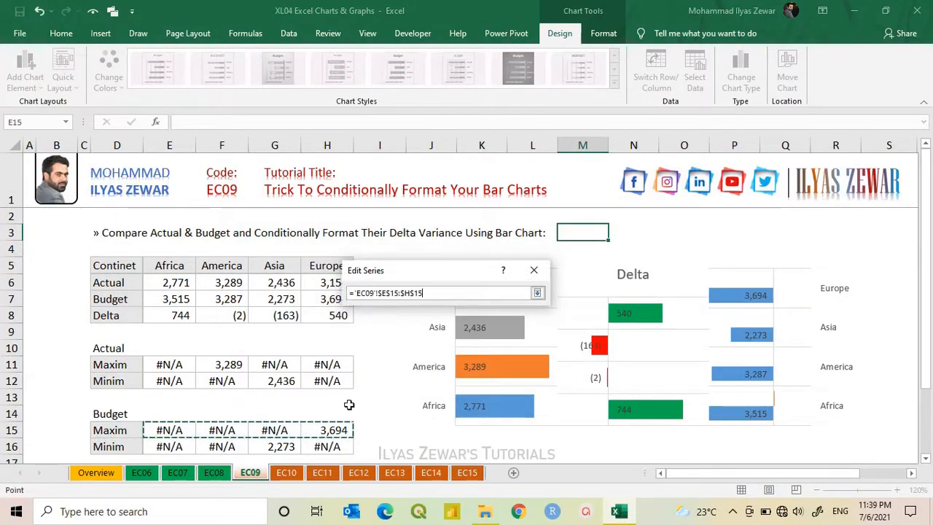
click(538, 293)
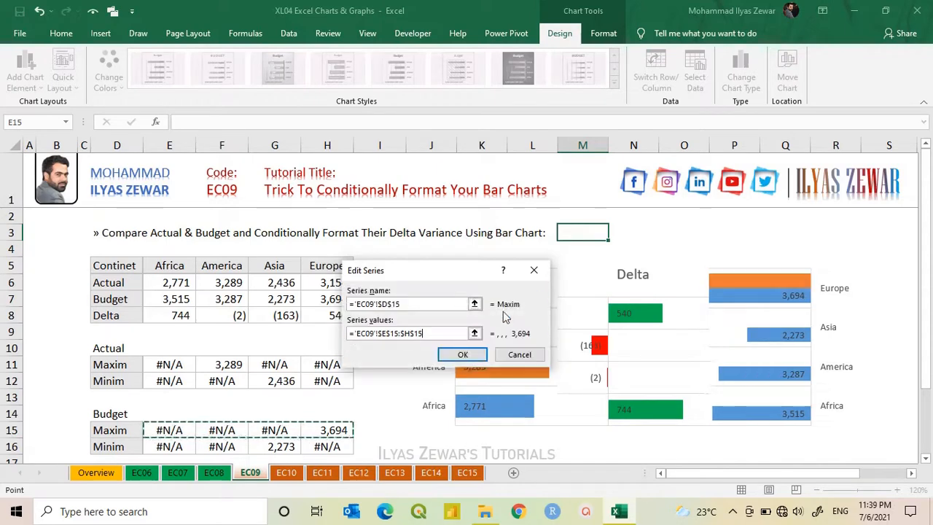
click(461, 357)
Add another series to the Budget chart, named from D16 (Minim) with values E16:H16, and apply the data source changes.
click(280, 310)
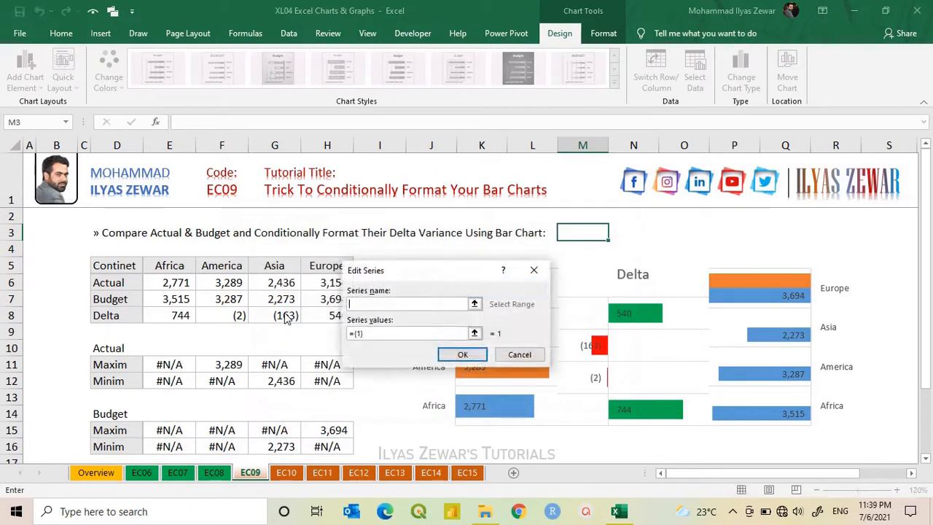
click(117, 446)
click(475, 333)
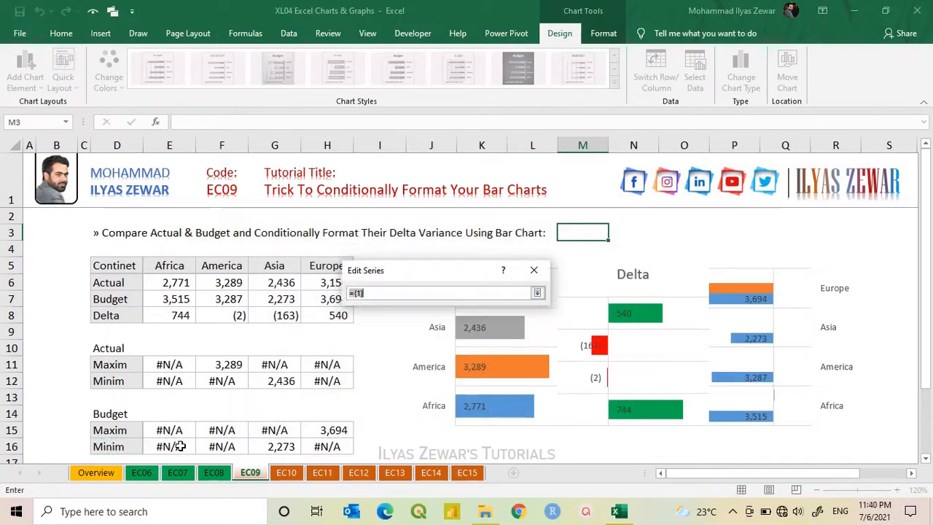
drag(183, 446, 332, 446)
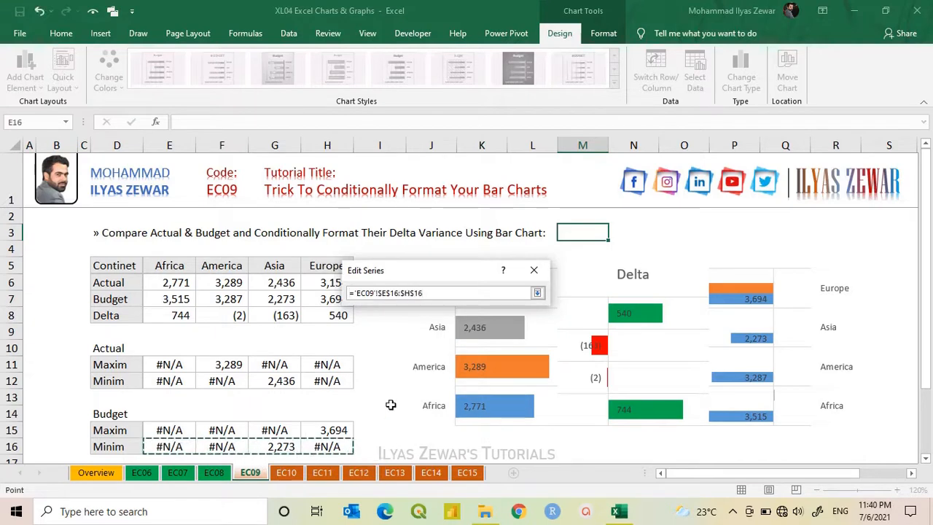
click(537, 293)
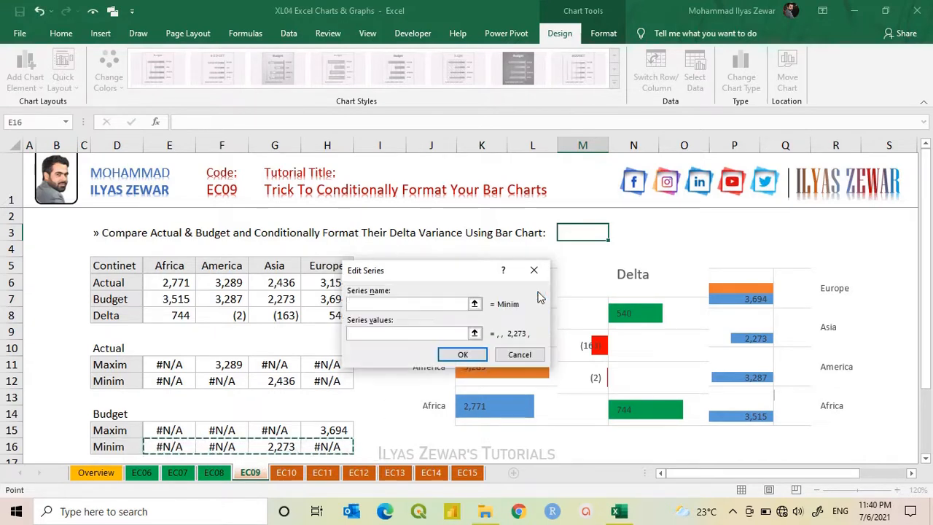
click(463, 354)
click(558, 411)
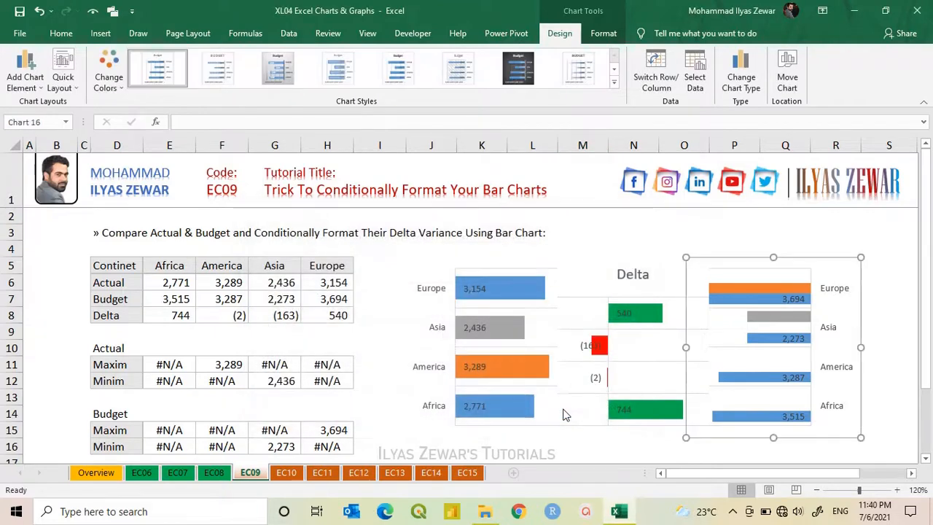
Set the series overlap of the Budget chart's bars to 100%.
click(748, 289)
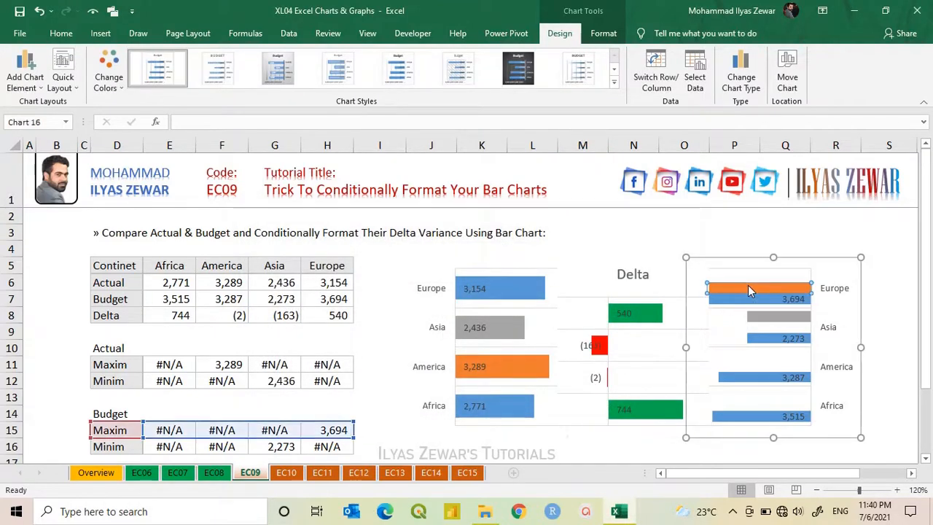
double_click(748, 288)
click(889, 297)
key(Return)
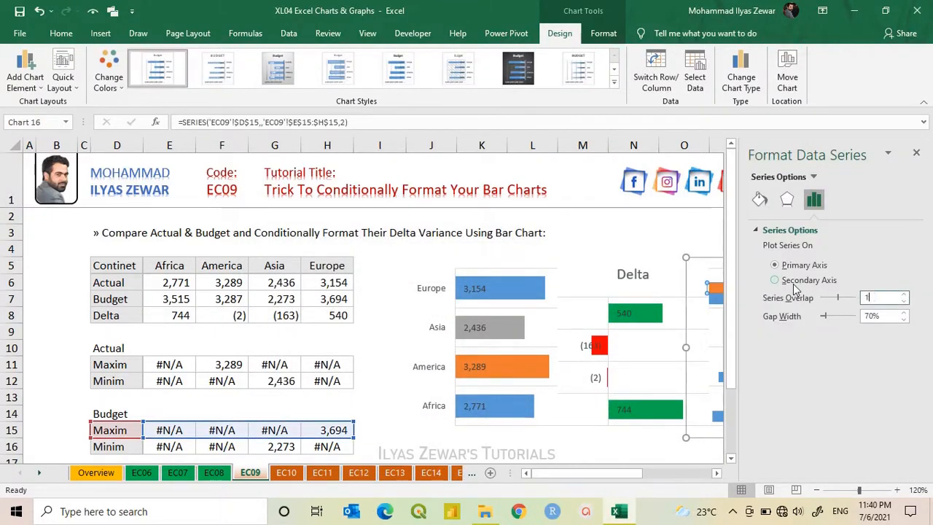
text(100)
key(Return)
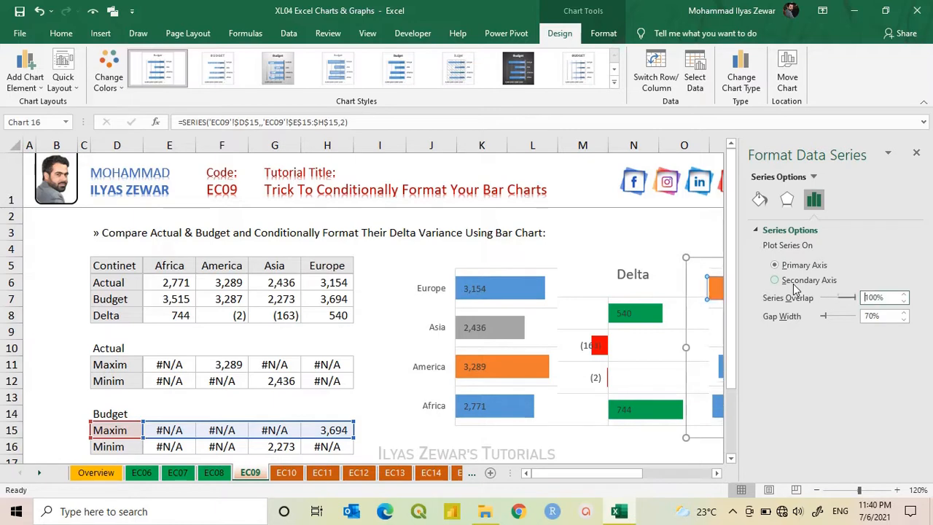
click(917, 153)
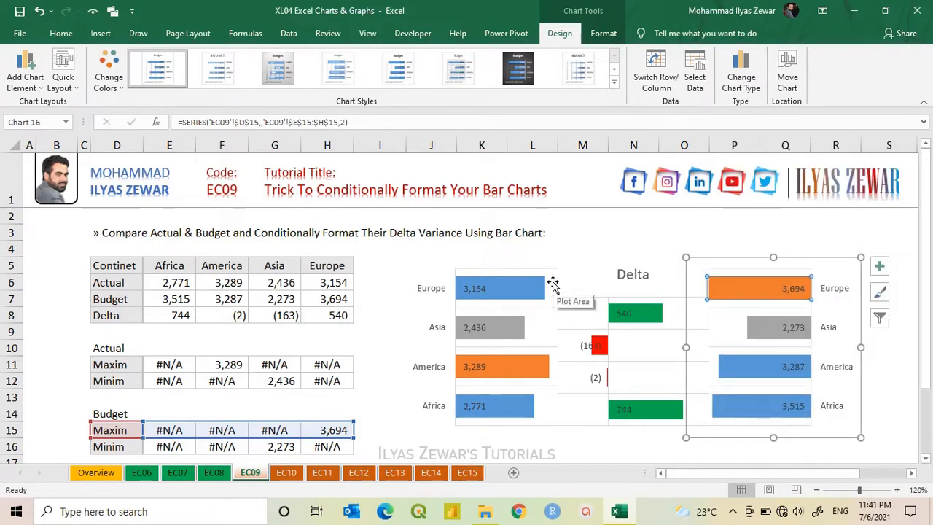
Turn the chart title back on for both the Budget chart and the Actual chart.
click(880, 268)
click(587, 309)
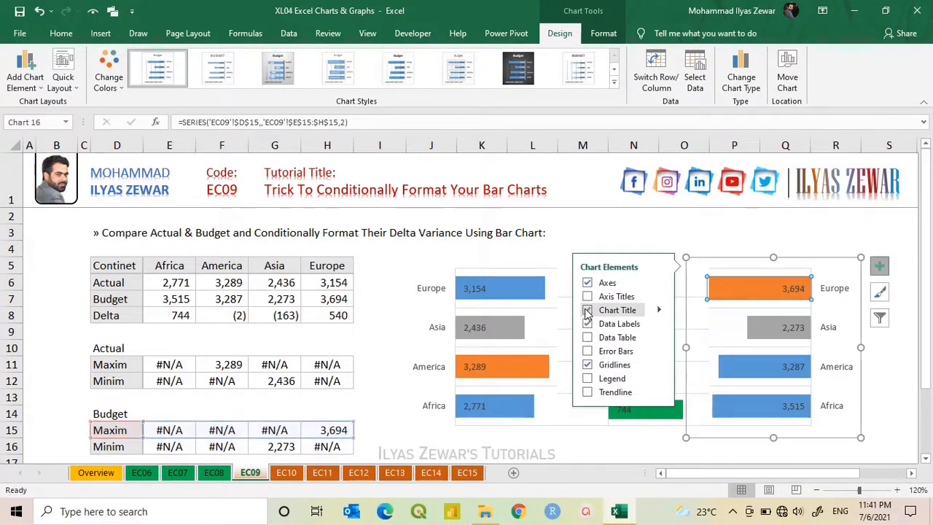
click(537, 267)
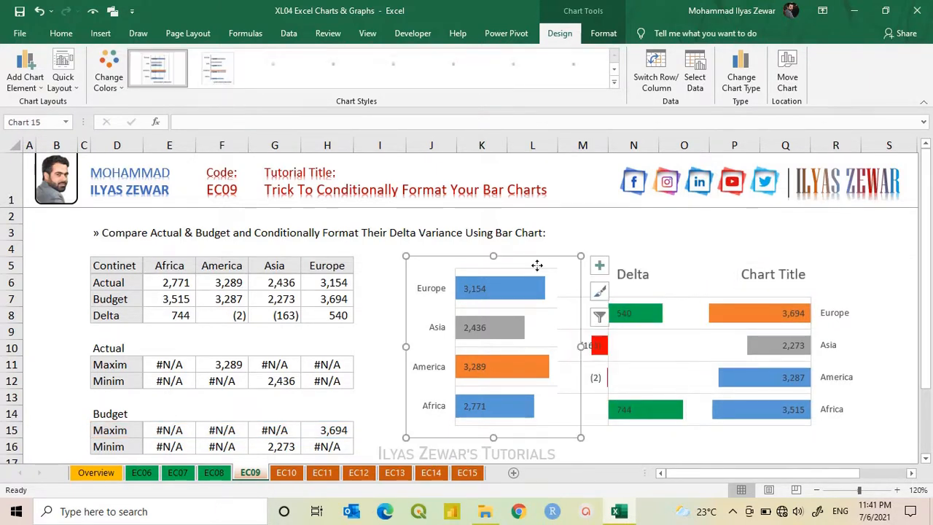
click(599, 267)
click(633, 310)
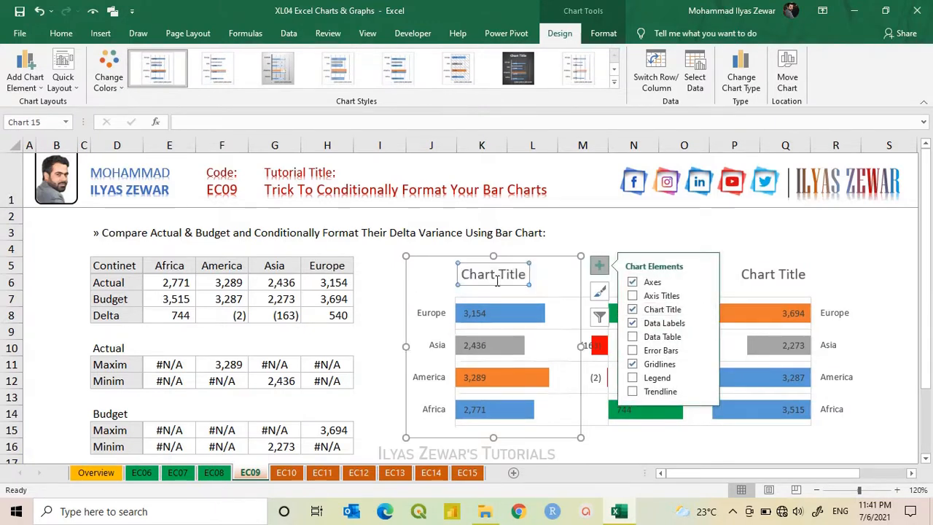
Replace the placeholder chart titles with Actual on the first chart and Budget on the third.
double_click(498, 280)
triple_click(495, 281)
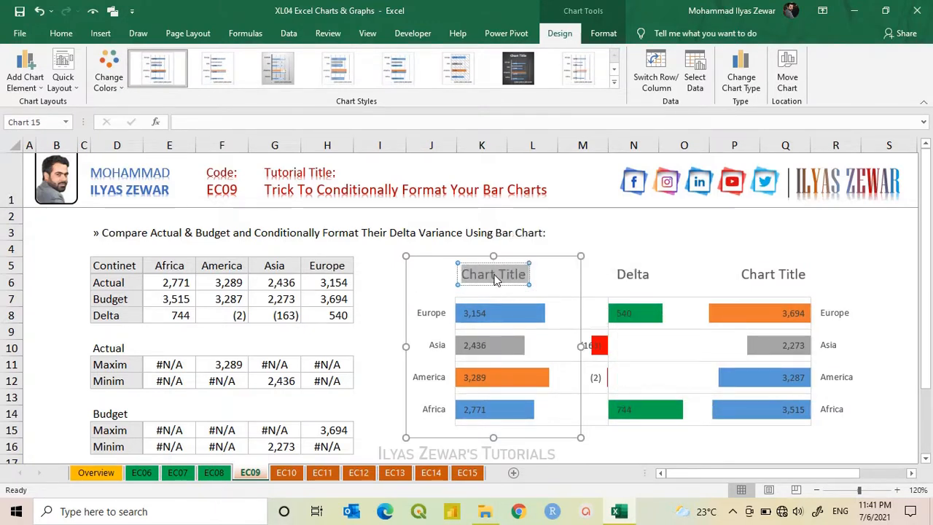
text(Actual)
click(767, 274)
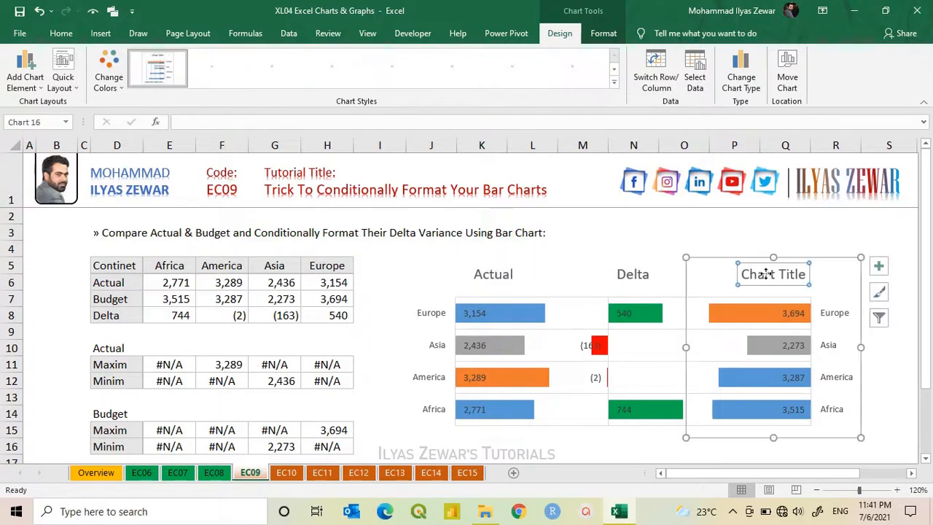
triple_click(779, 275)
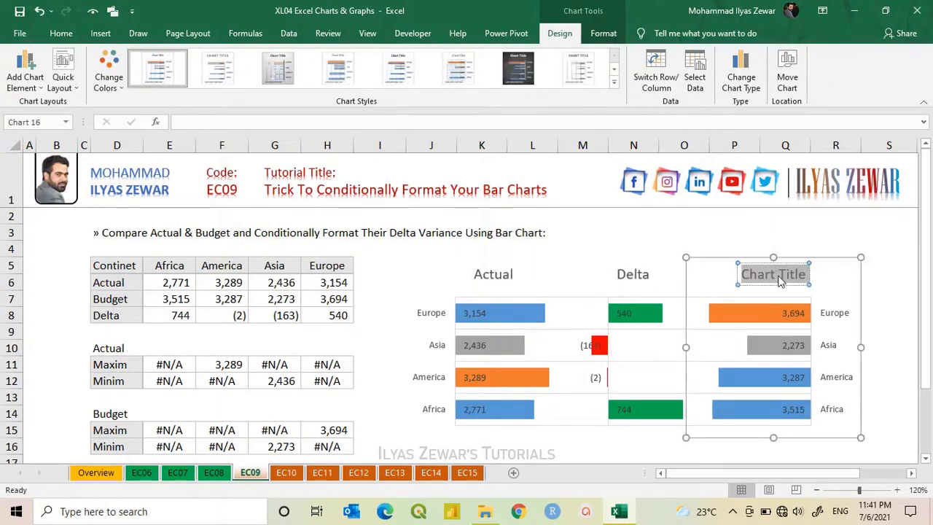
text(Budget)
click(728, 237)
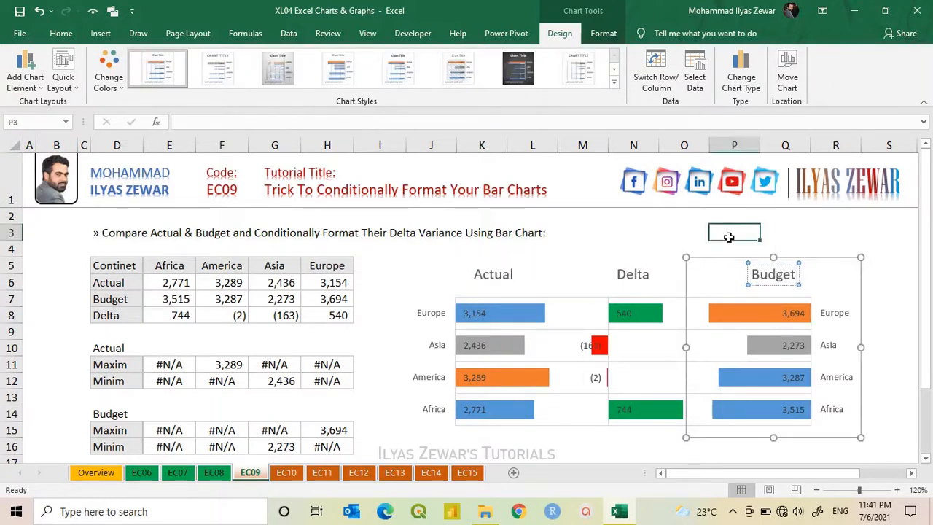
Fill the Actual series bars in the Actual chart with a lighter shade of the theme's blue.
click(513, 319)
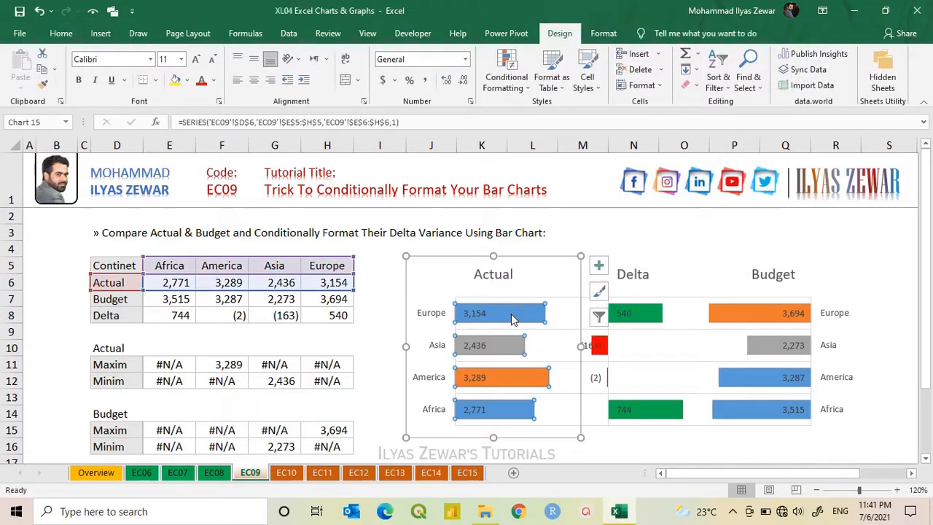
click(603, 33)
click(397, 53)
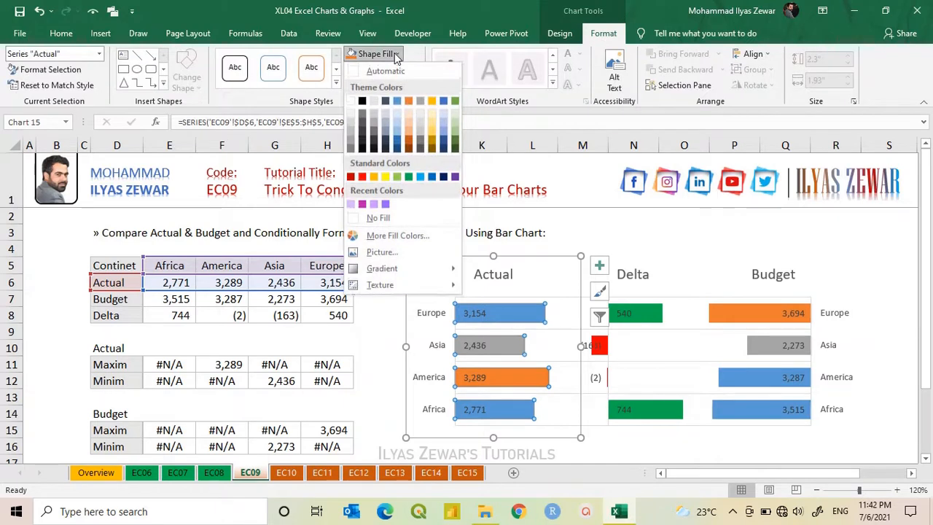
click(446, 135)
In the Actual chart, fill the Minim bar with a paler tint of the theme's blue and the Maxim bar with the full theme blue.
click(509, 344)
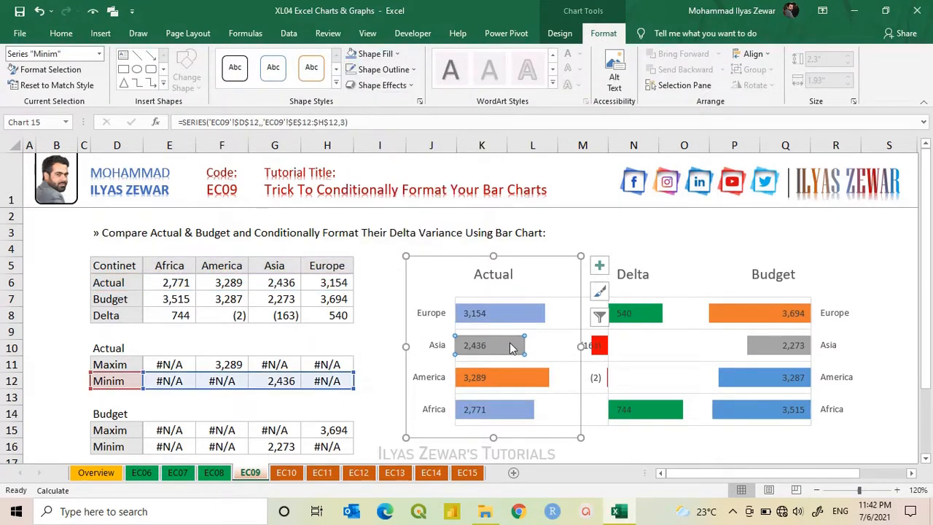
click(394, 54)
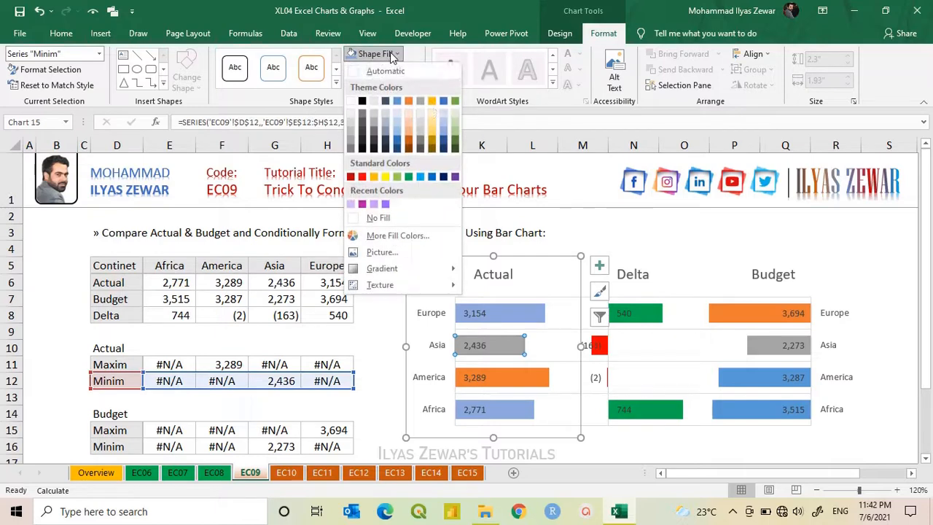
click(444, 121)
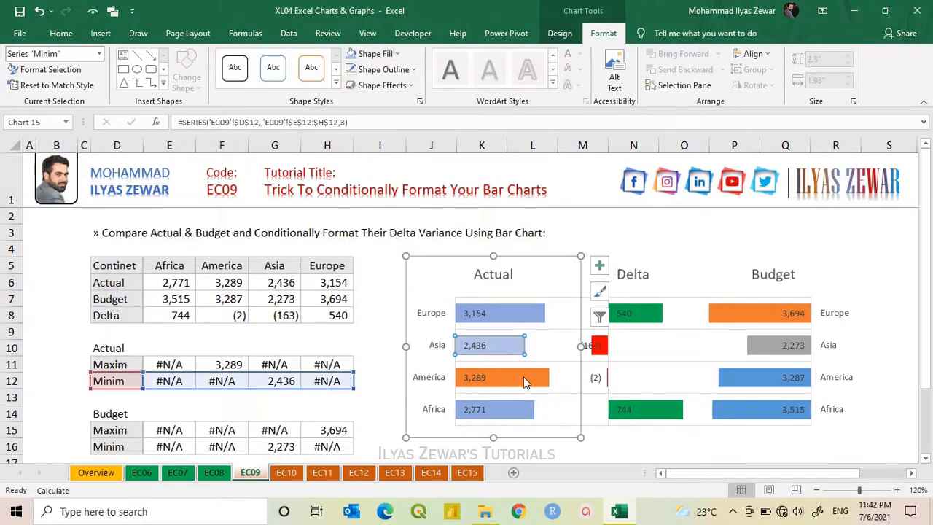
click(524, 377)
click(394, 53)
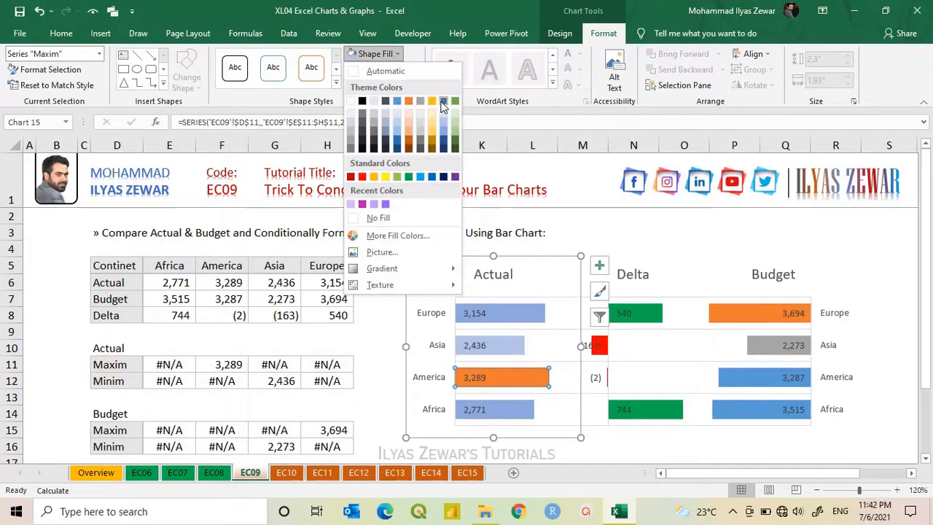
click(443, 106)
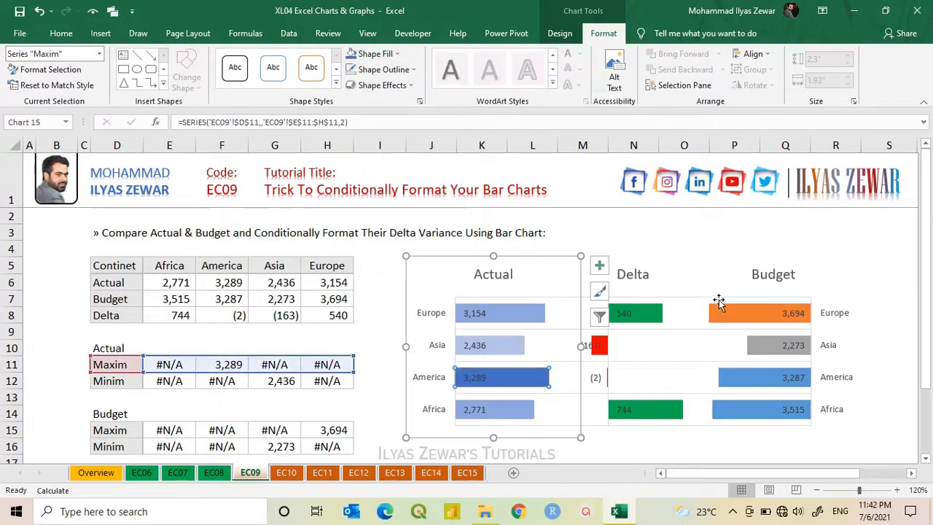
Fill the Budget series bars in the Budget chart with a lighter shade of the theme's green.
click(739, 378)
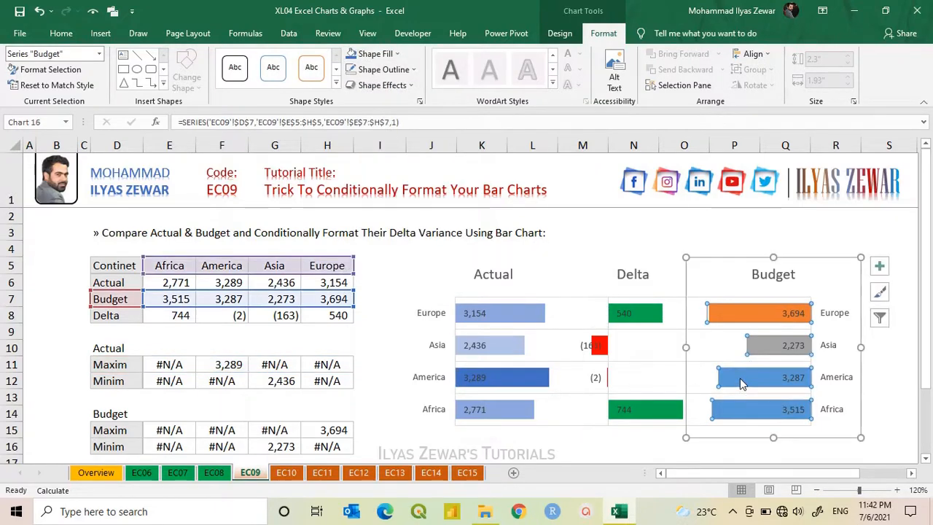
click(395, 54)
click(455, 130)
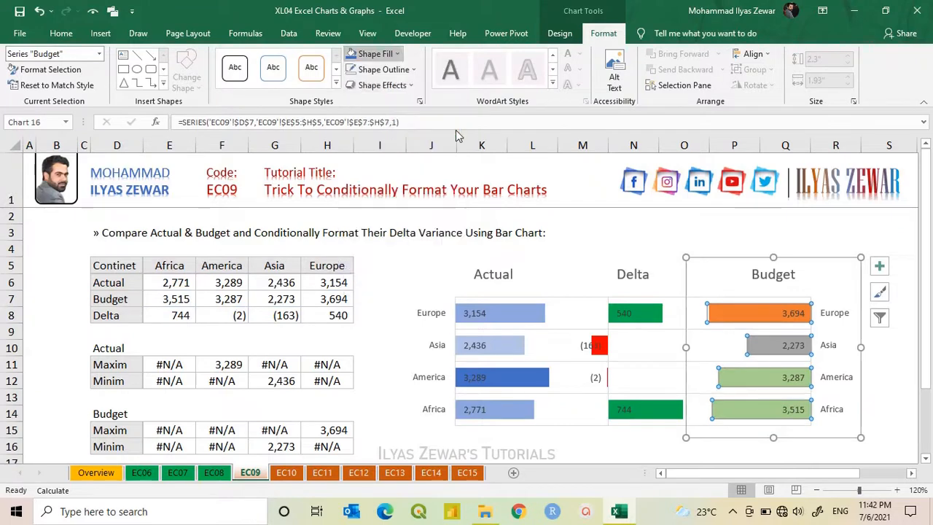
In the Budget chart, fill the Minim bar with a paler tint of the theme's green and the Maxim bar with the full theme green.
click(767, 353)
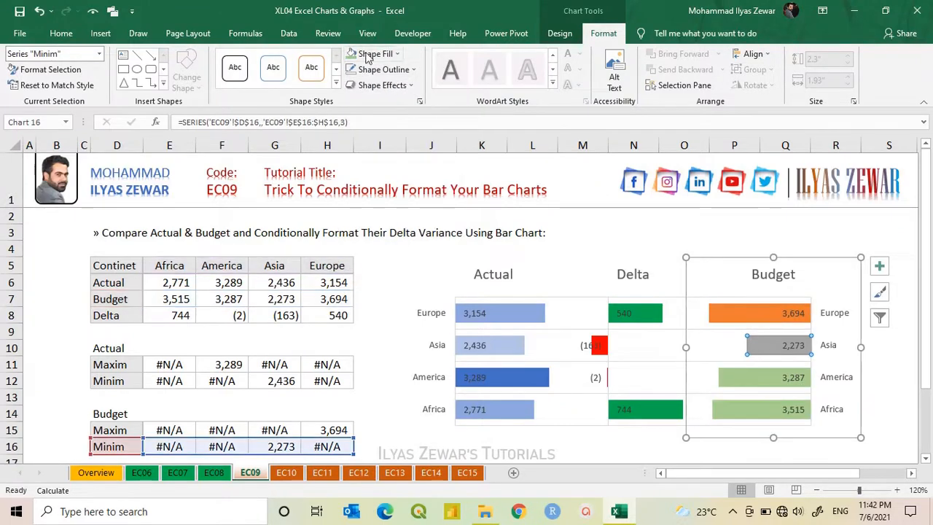
click(394, 53)
click(455, 122)
click(739, 310)
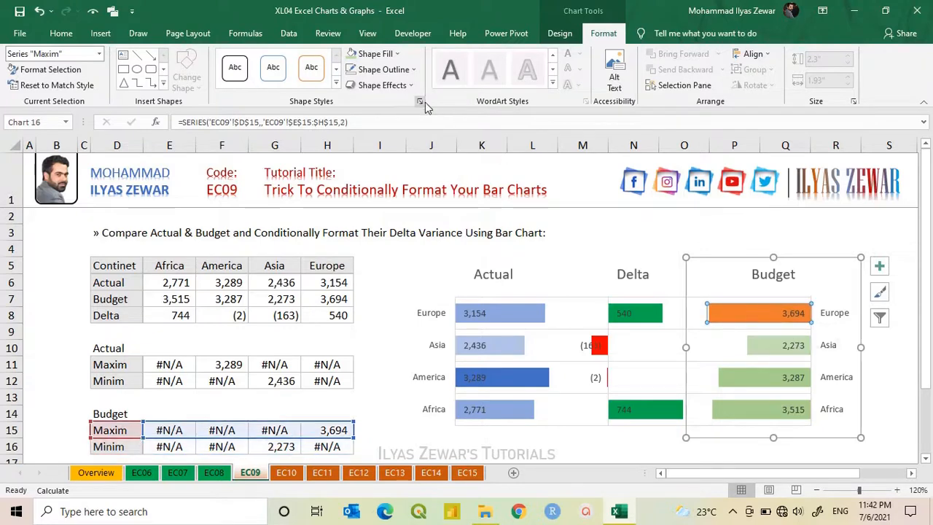
click(394, 53)
click(455, 101)
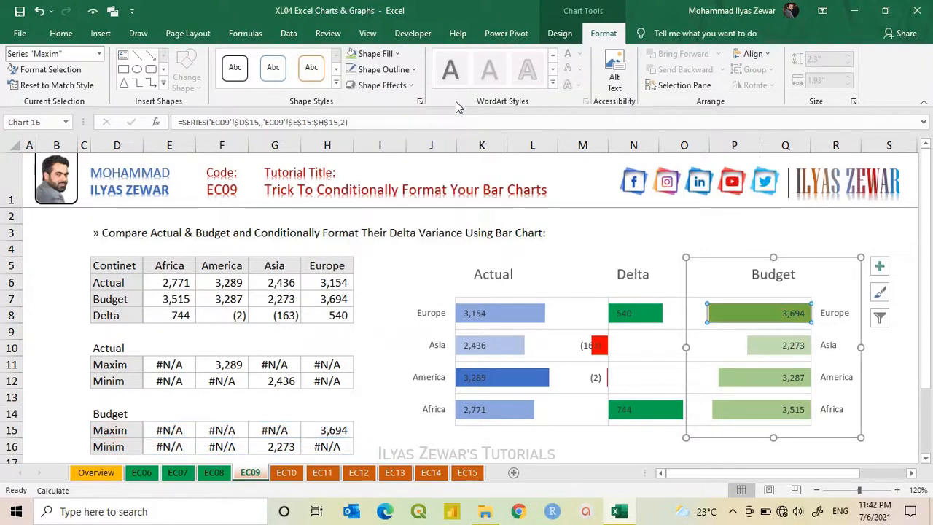
click(400, 270)
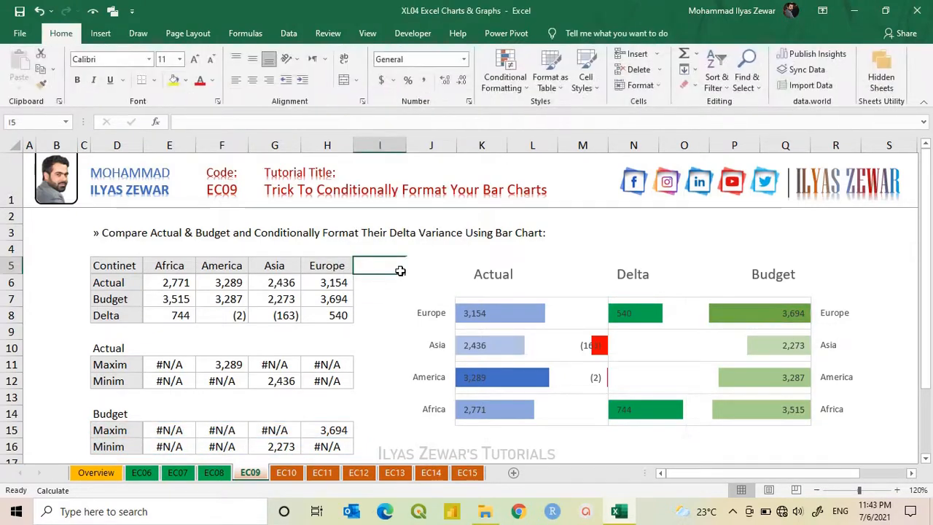
Set the Actual values of Africa to 3850 and America to 2780 to test the charts' conditional colours.
click(170, 283)
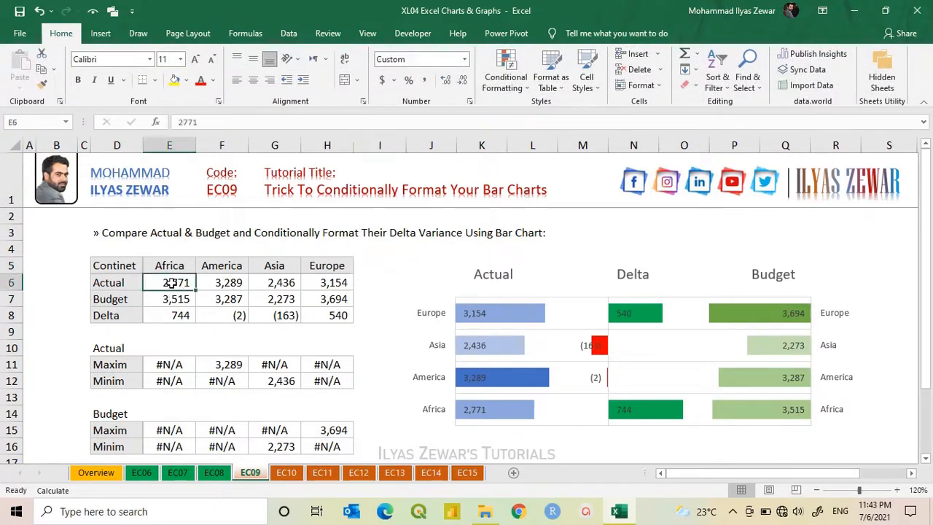
text(3850)
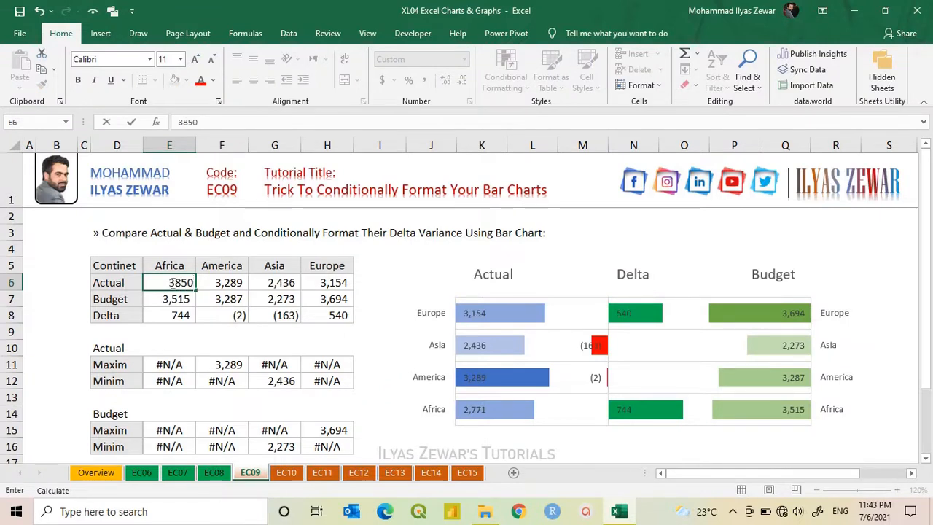
key(Return)
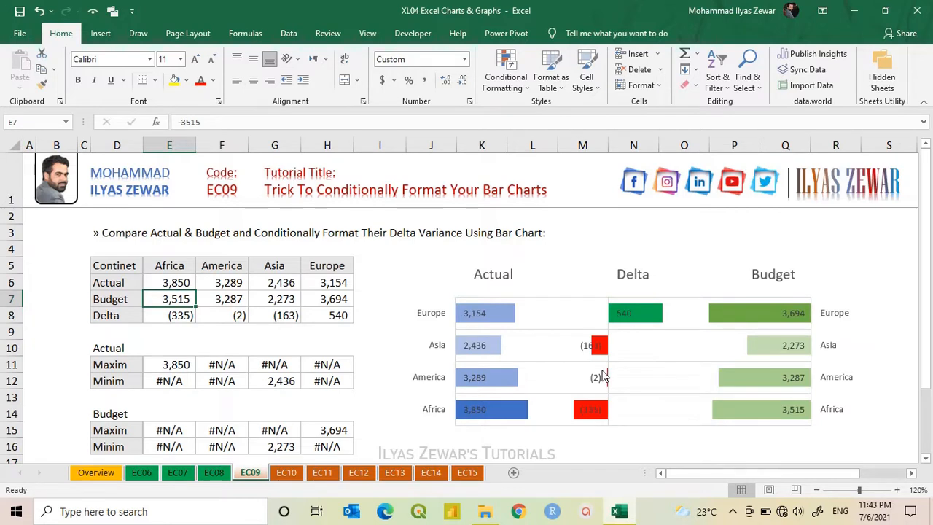
click(230, 284)
text(2780)
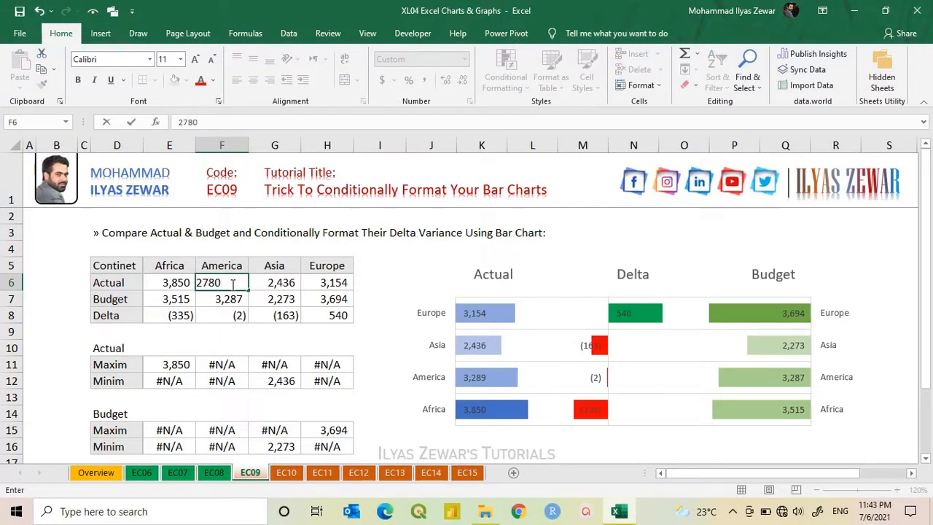
key(Return)
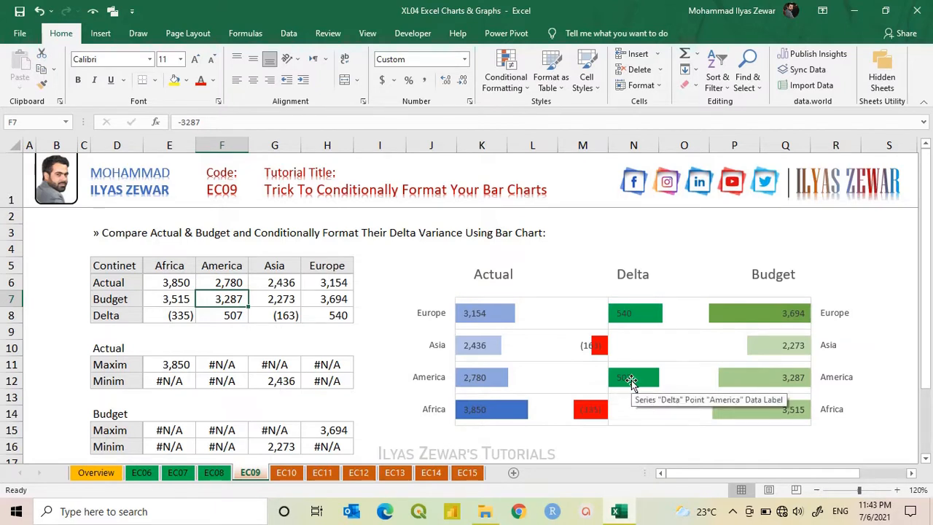
Set Europe's Budget value in H7 to -2694.
click(323, 301)
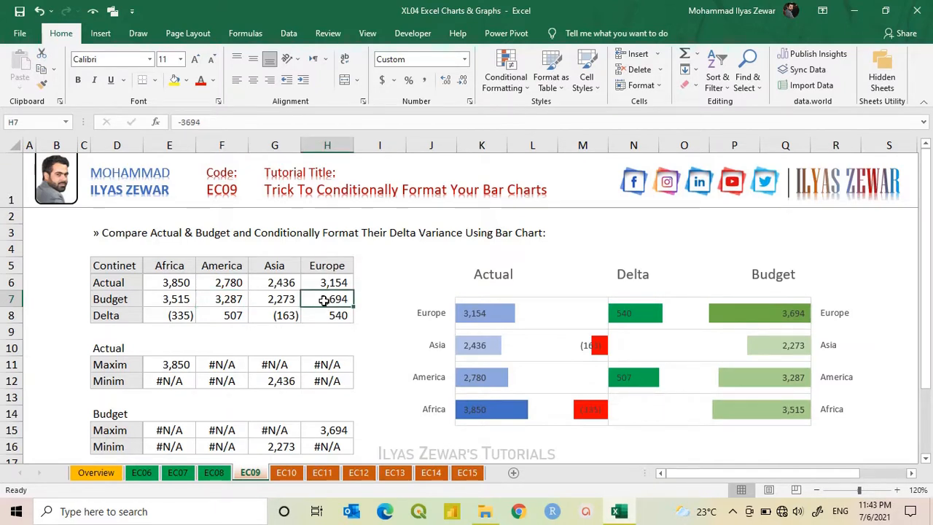
double_click(324, 299)
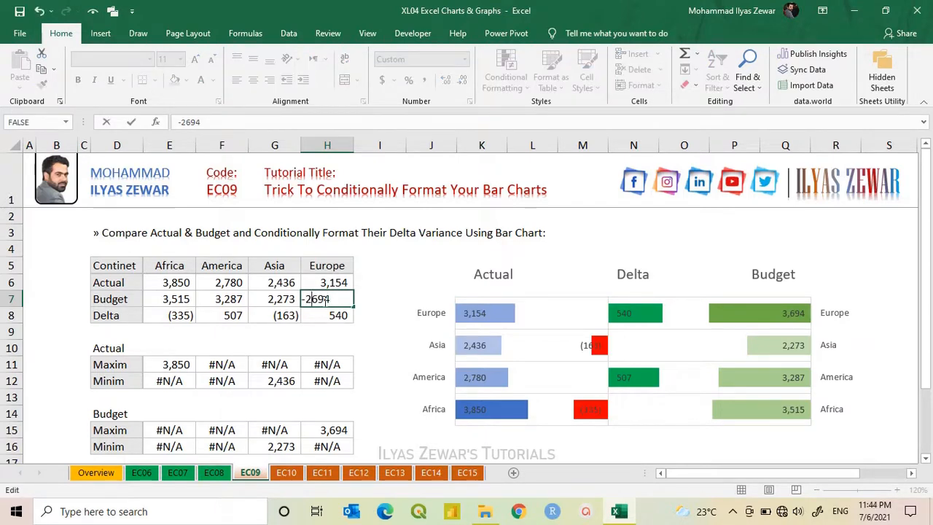
key(Return)
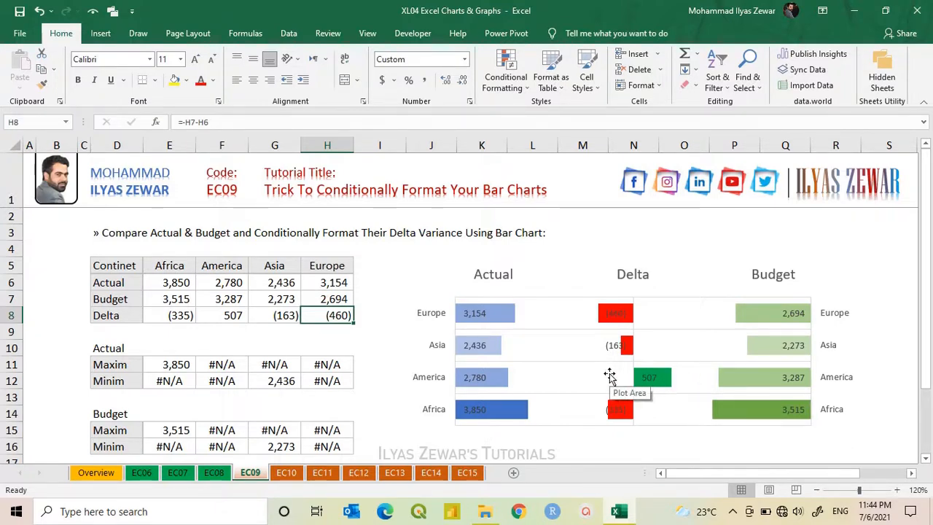
Set the Actual values of Africa to 3950 and Asia to 2836.
double_click(176, 282)
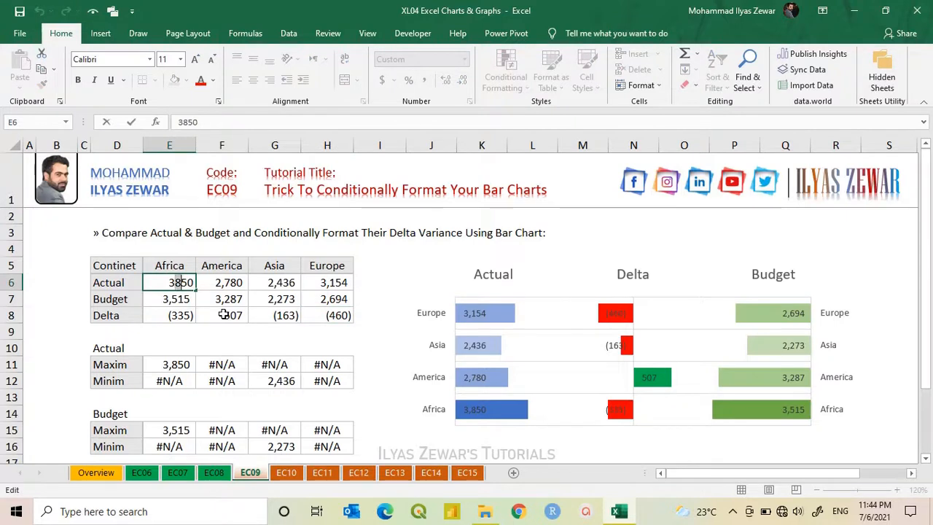
key(BackSpace)
text(9)
key(Return)
click(277, 283)
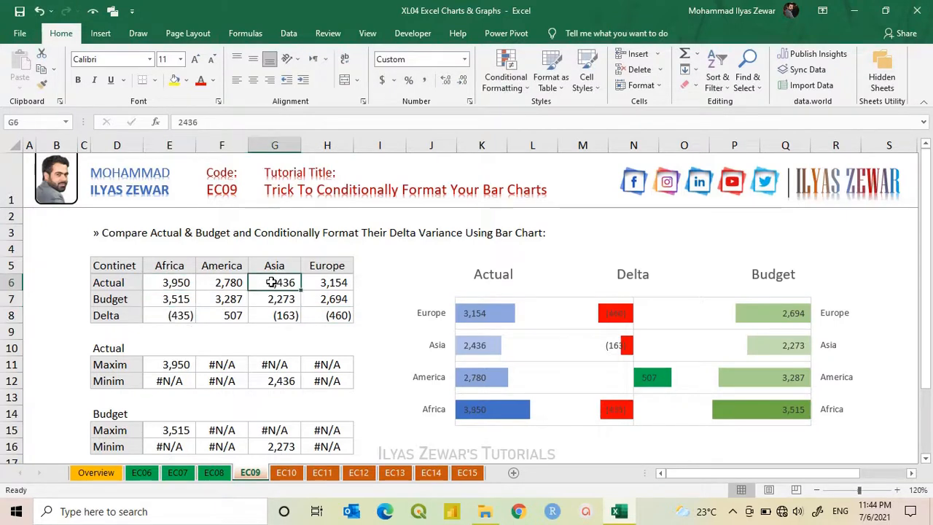
key(F2)
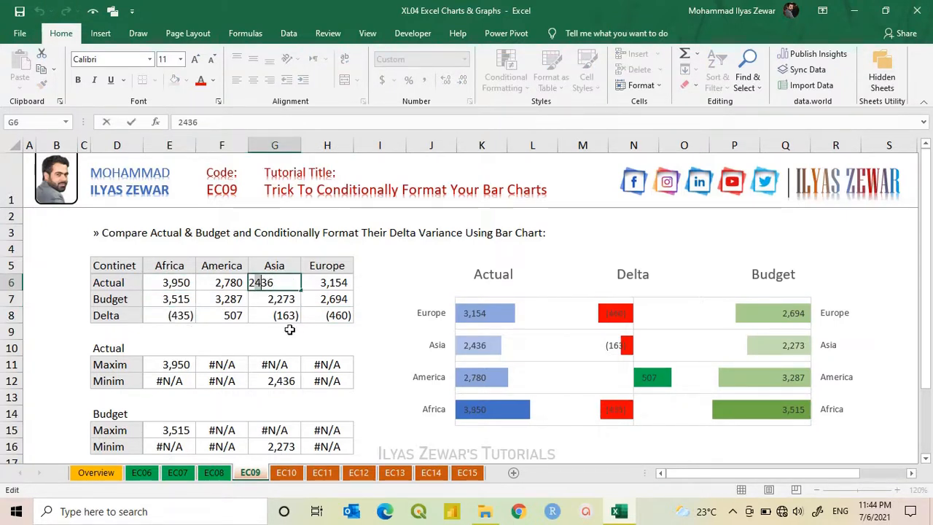
key(BackSpace)
text(8)
key(Return)
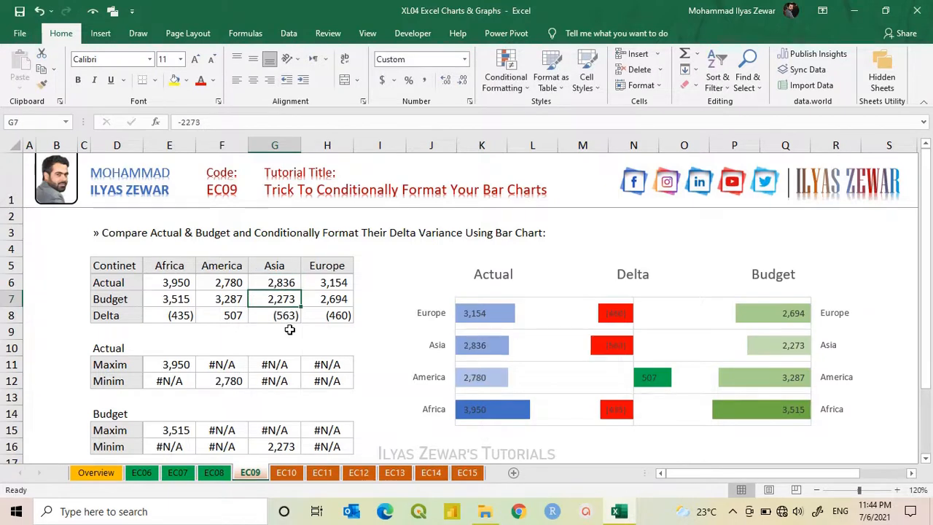
Set Europe's Budget value in H7 to -3594.
click(335, 298)
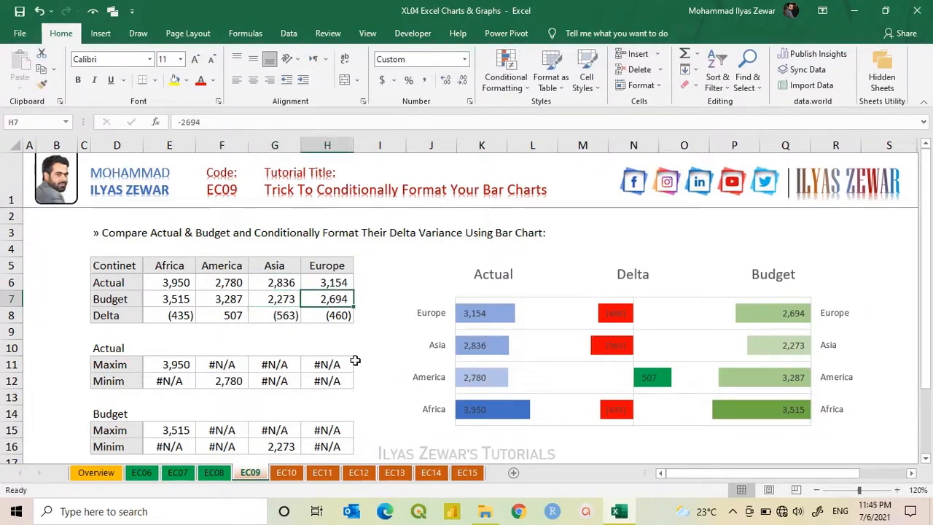
key(F2)
key(BackSpace)
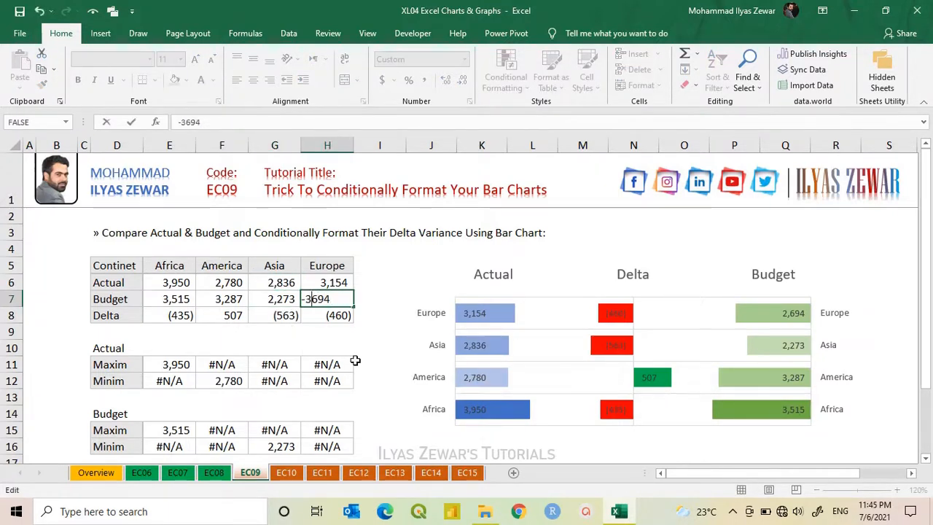
key(Delete)
text(3)
key(Return)
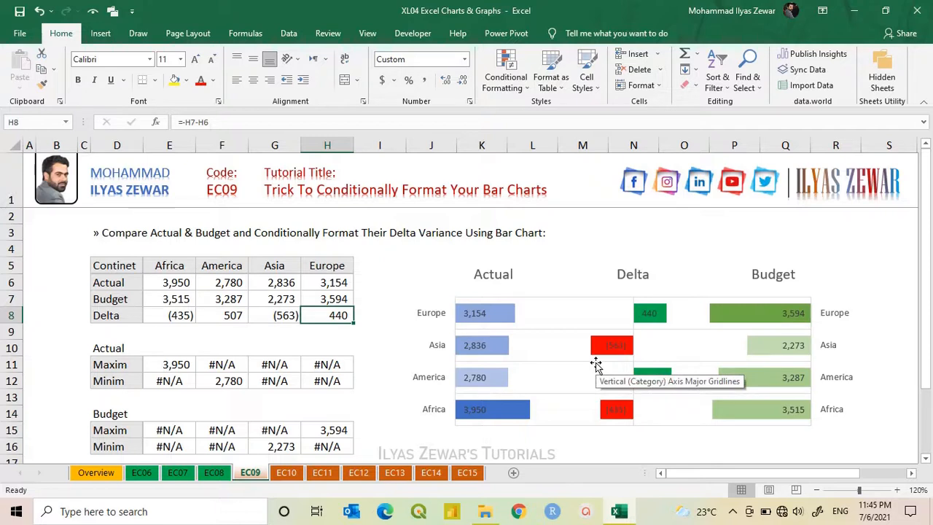
Group the Actual, Delta and Budget charts into a single object.
click(525, 290)
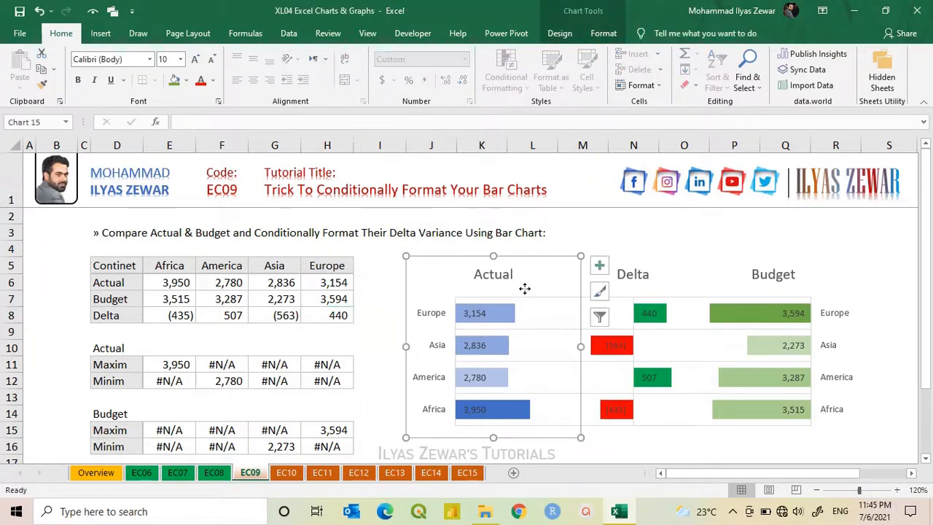
shift+click(678, 274)
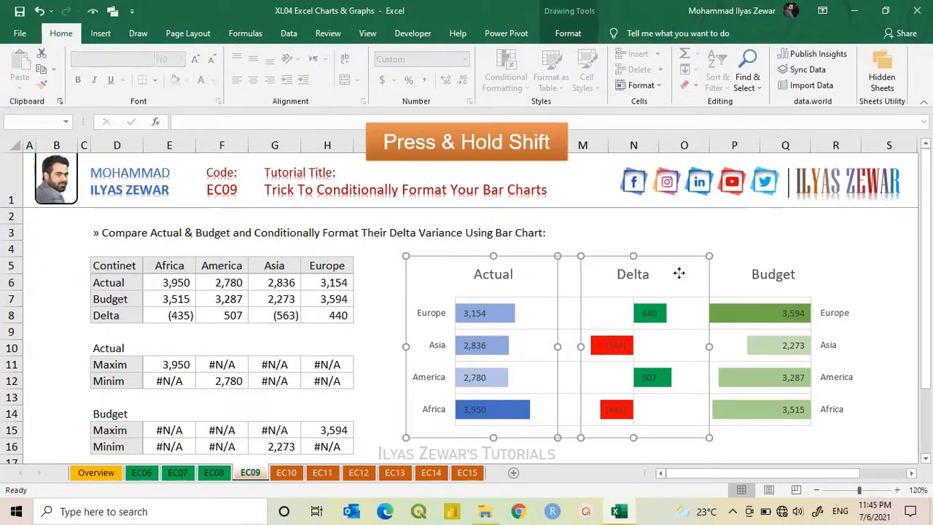
shift+click(745, 267)
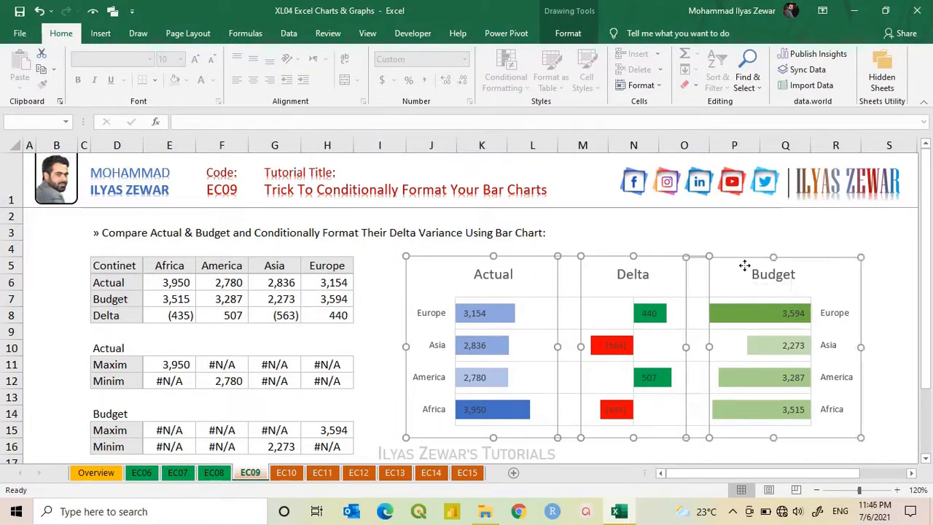
click(573, 35)
click(758, 69)
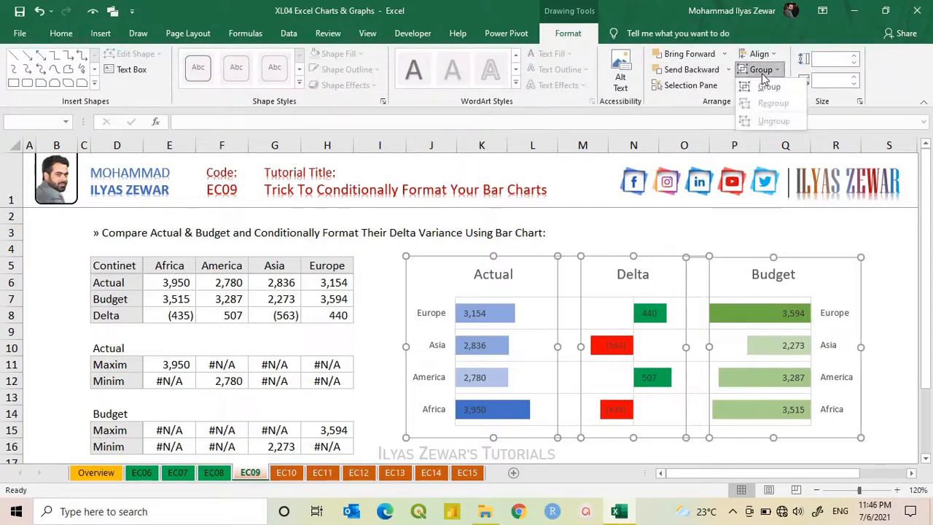
click(767, 91)
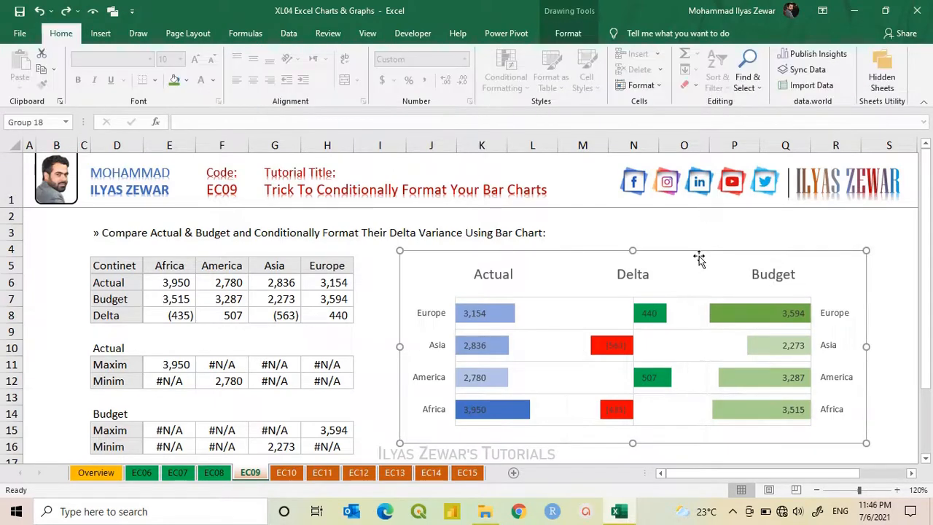
Try moving the grouped charts towards the data table, undo the move and deselect the group.
drag(697, 250, 624, 258)
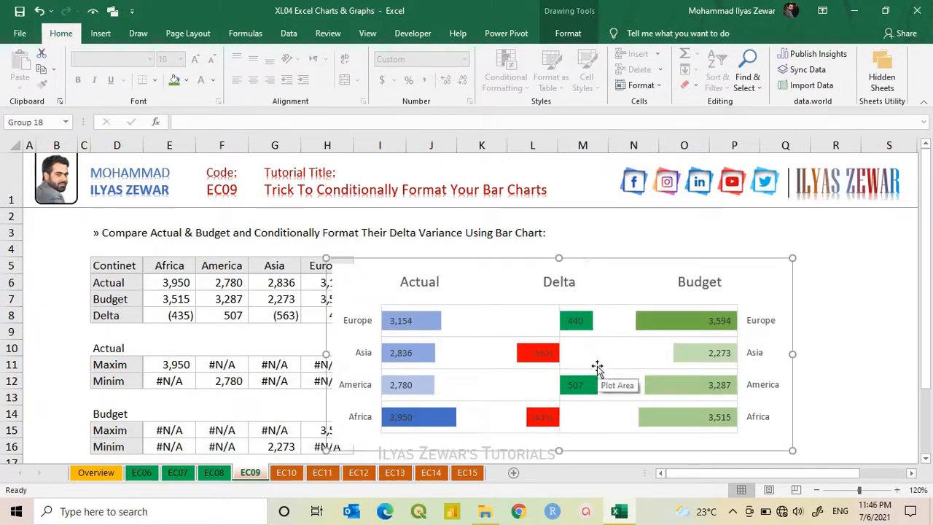
key(ctrl+z)
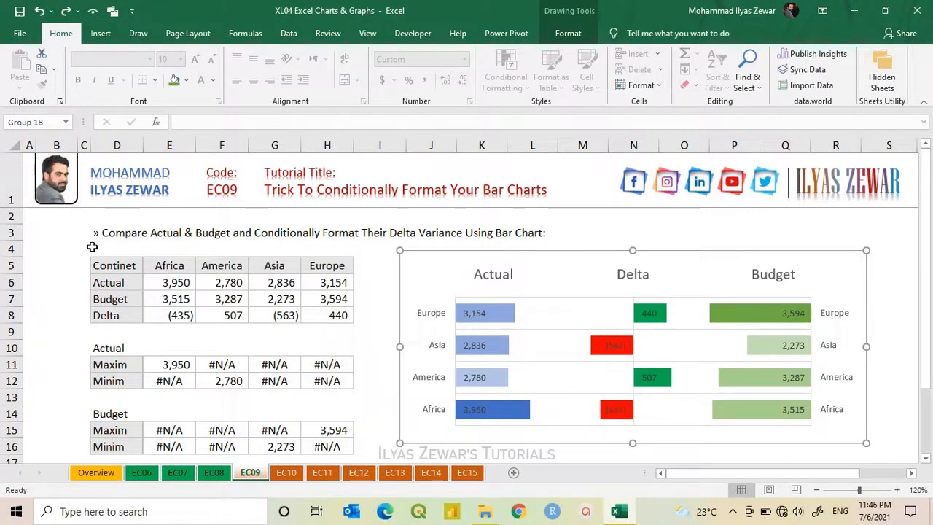
click(60, 233)
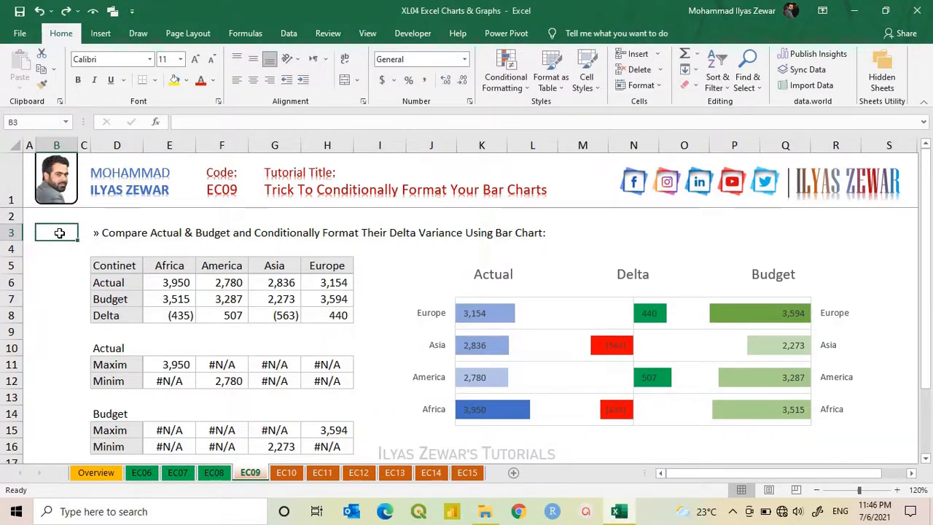